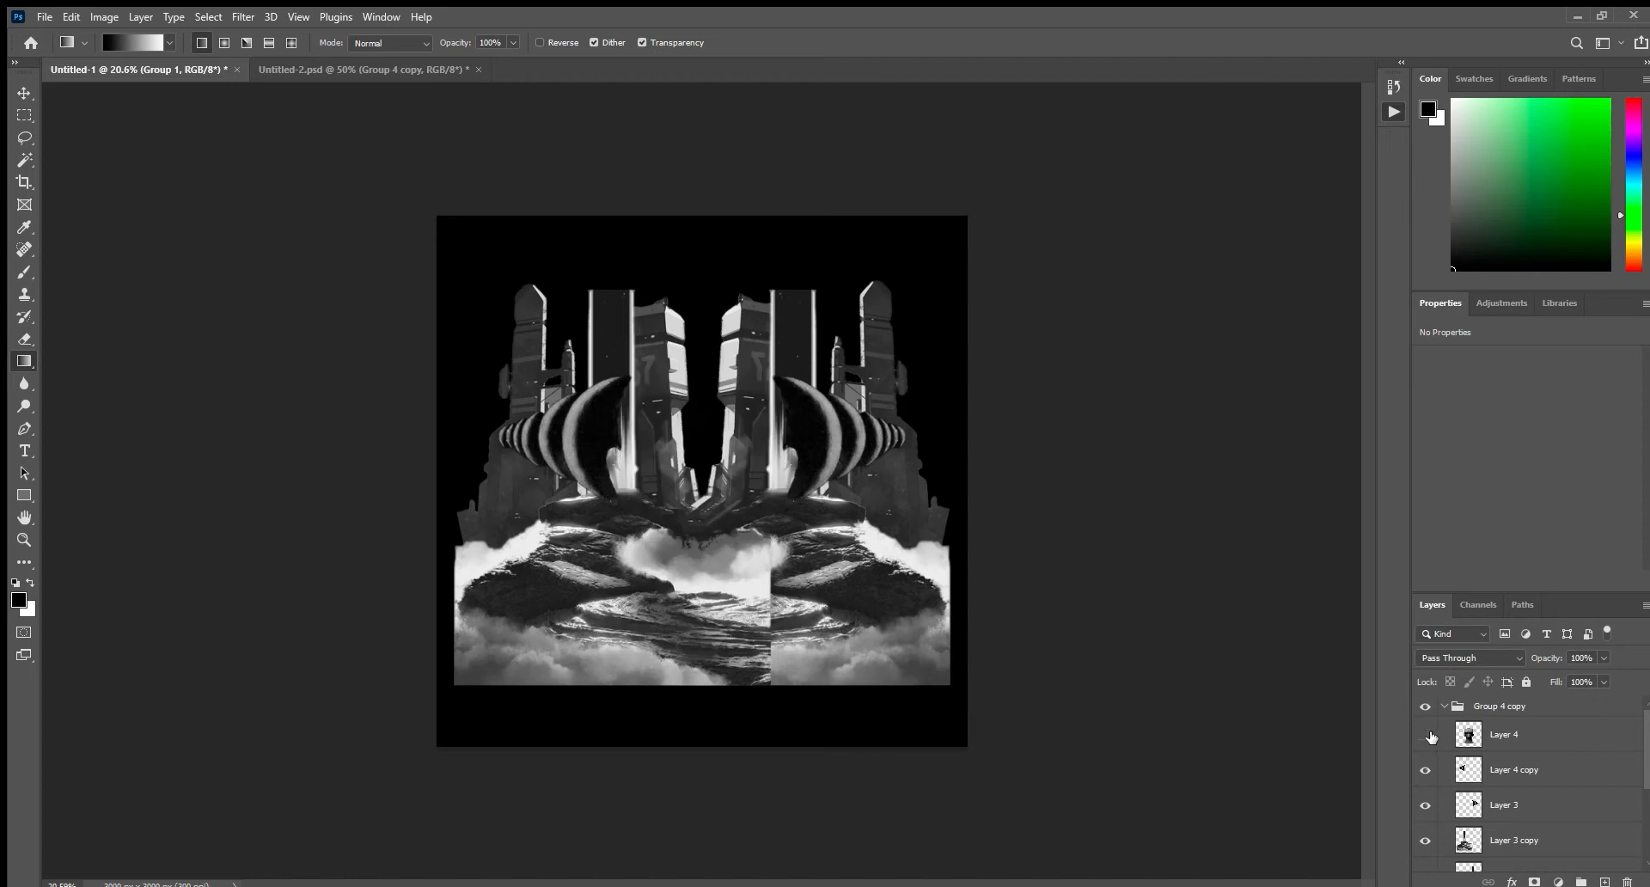
Toggle the visibility of individual layers in Group 4 copy to examine the parts of the composite.
click(1425, 770)
click(1425, 770)
click(1424, 802)
click(1424, 802)
Merge a duplicate of Group 4 copy into a single layer and hide the original group.
click(1445, 707)
click(1490, 712)
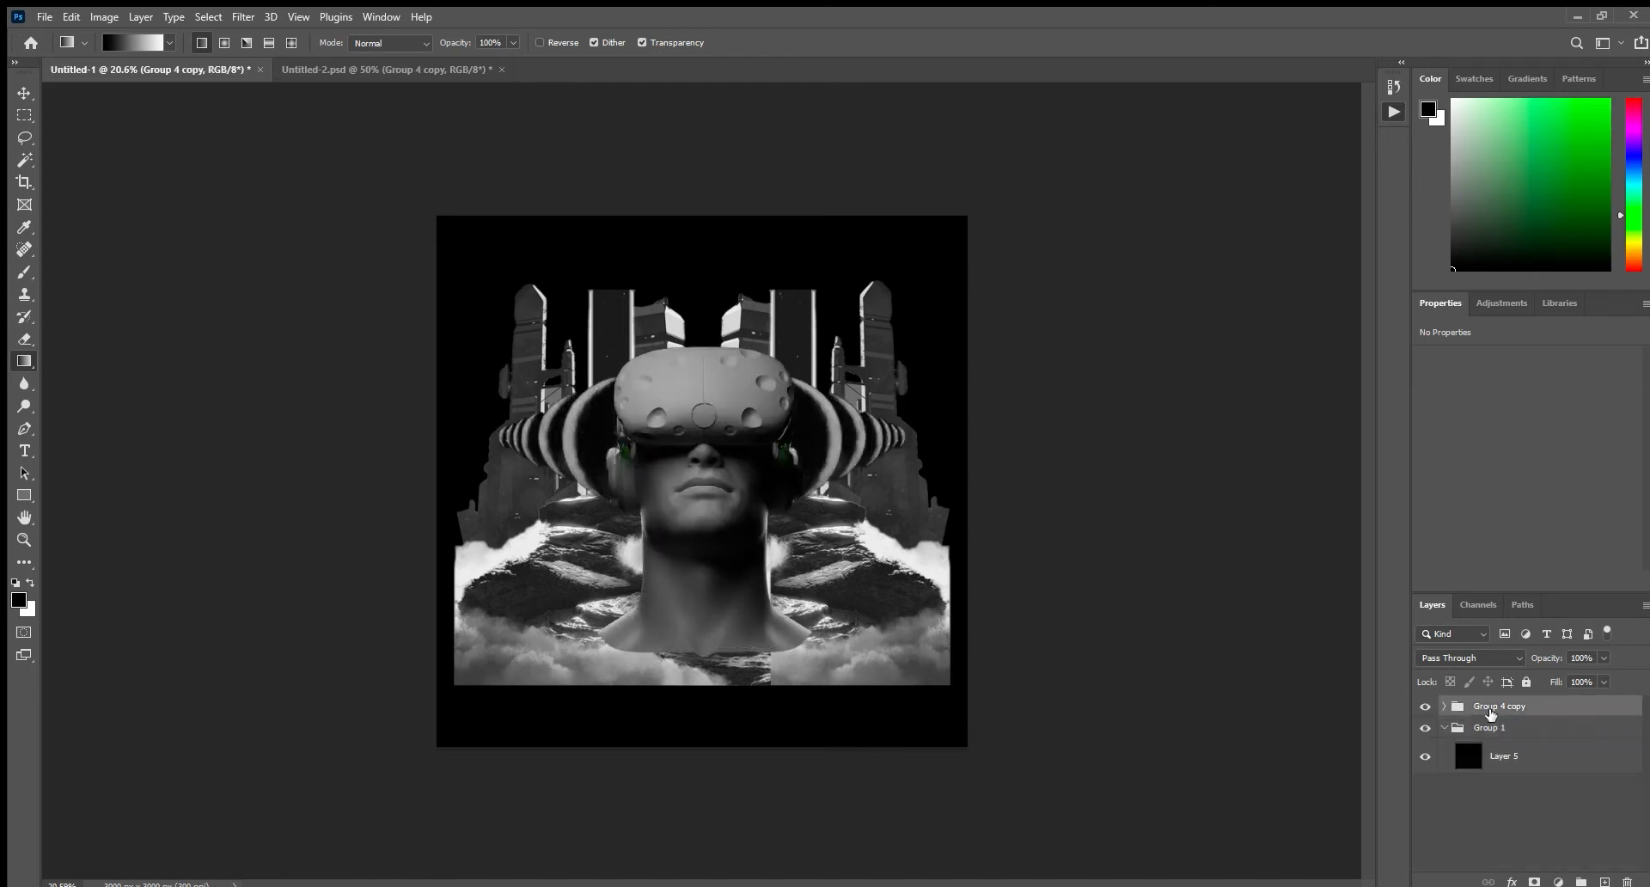
key(ctrl+j)
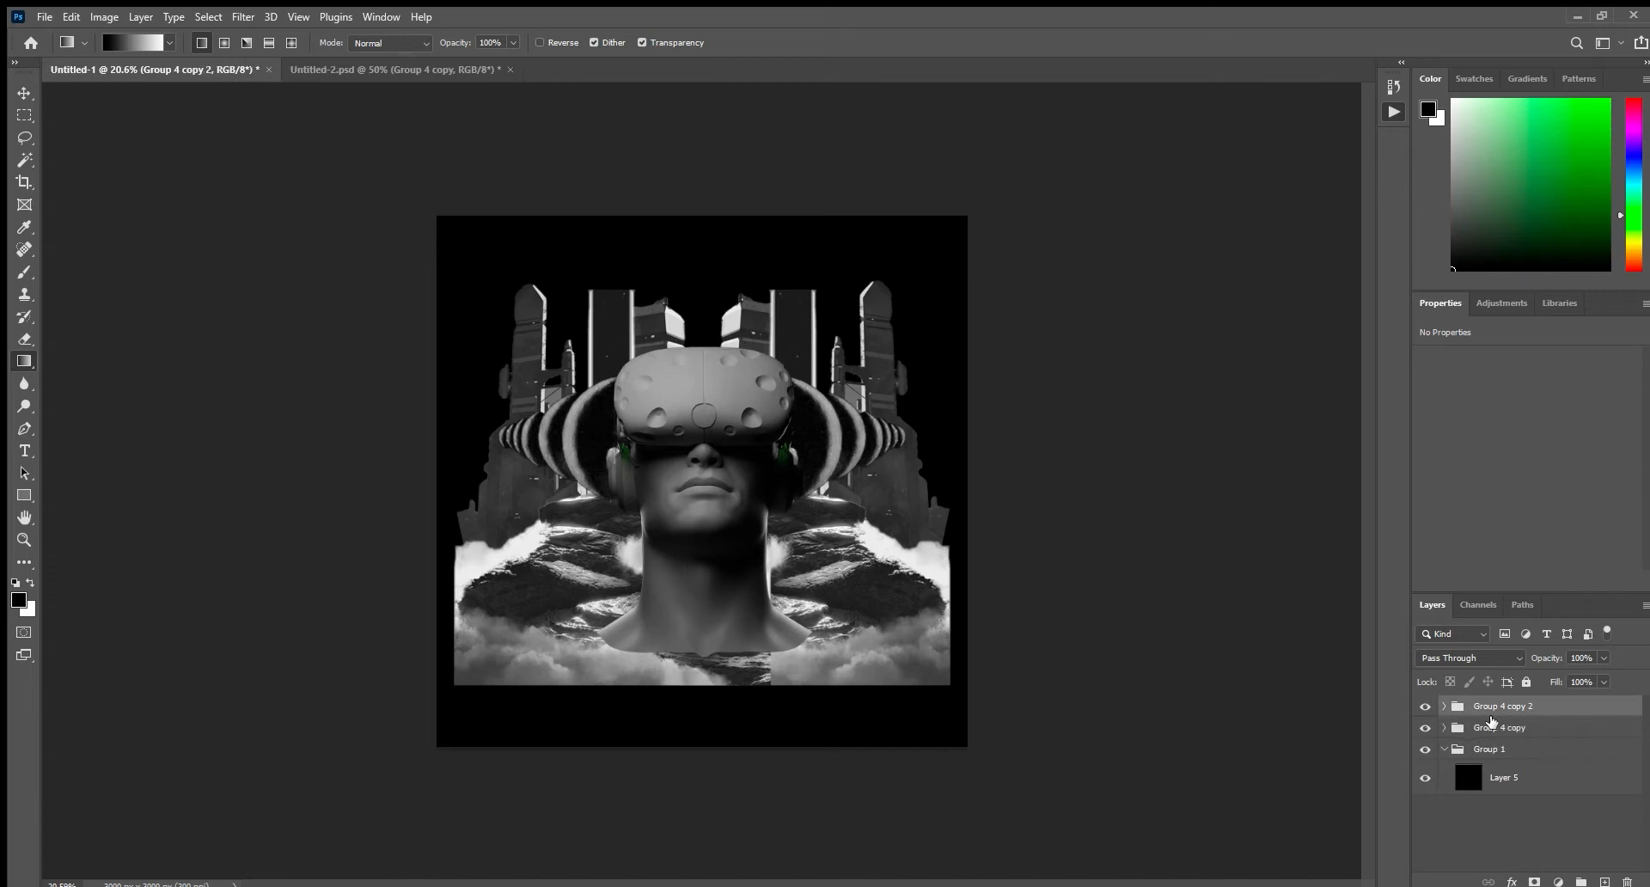
click(1445, 706)
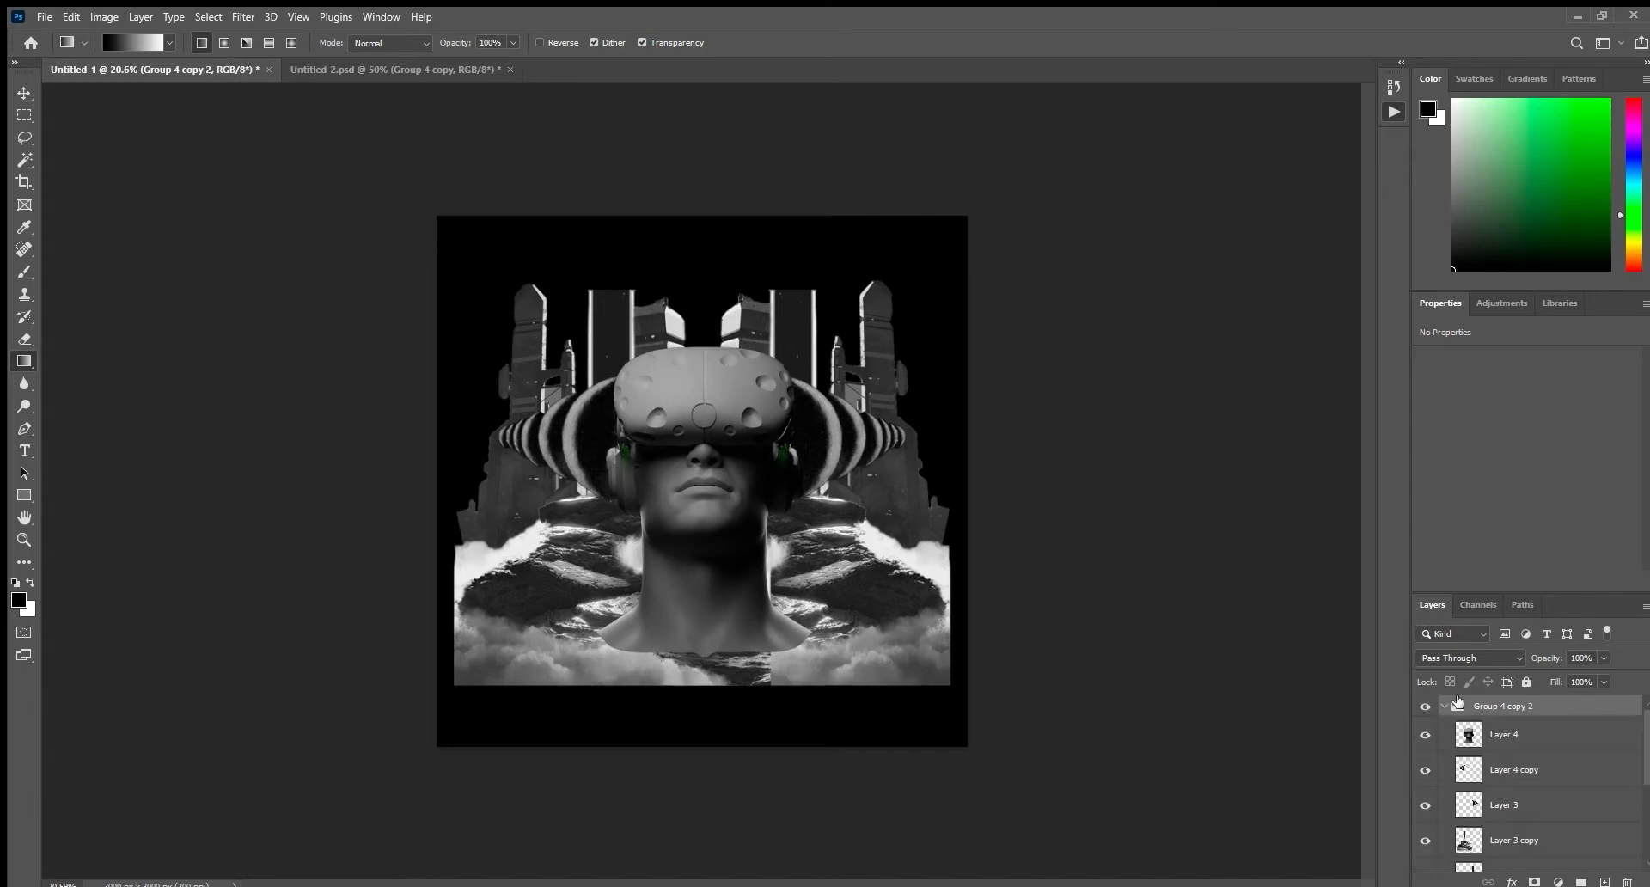
key(ctrl+e)
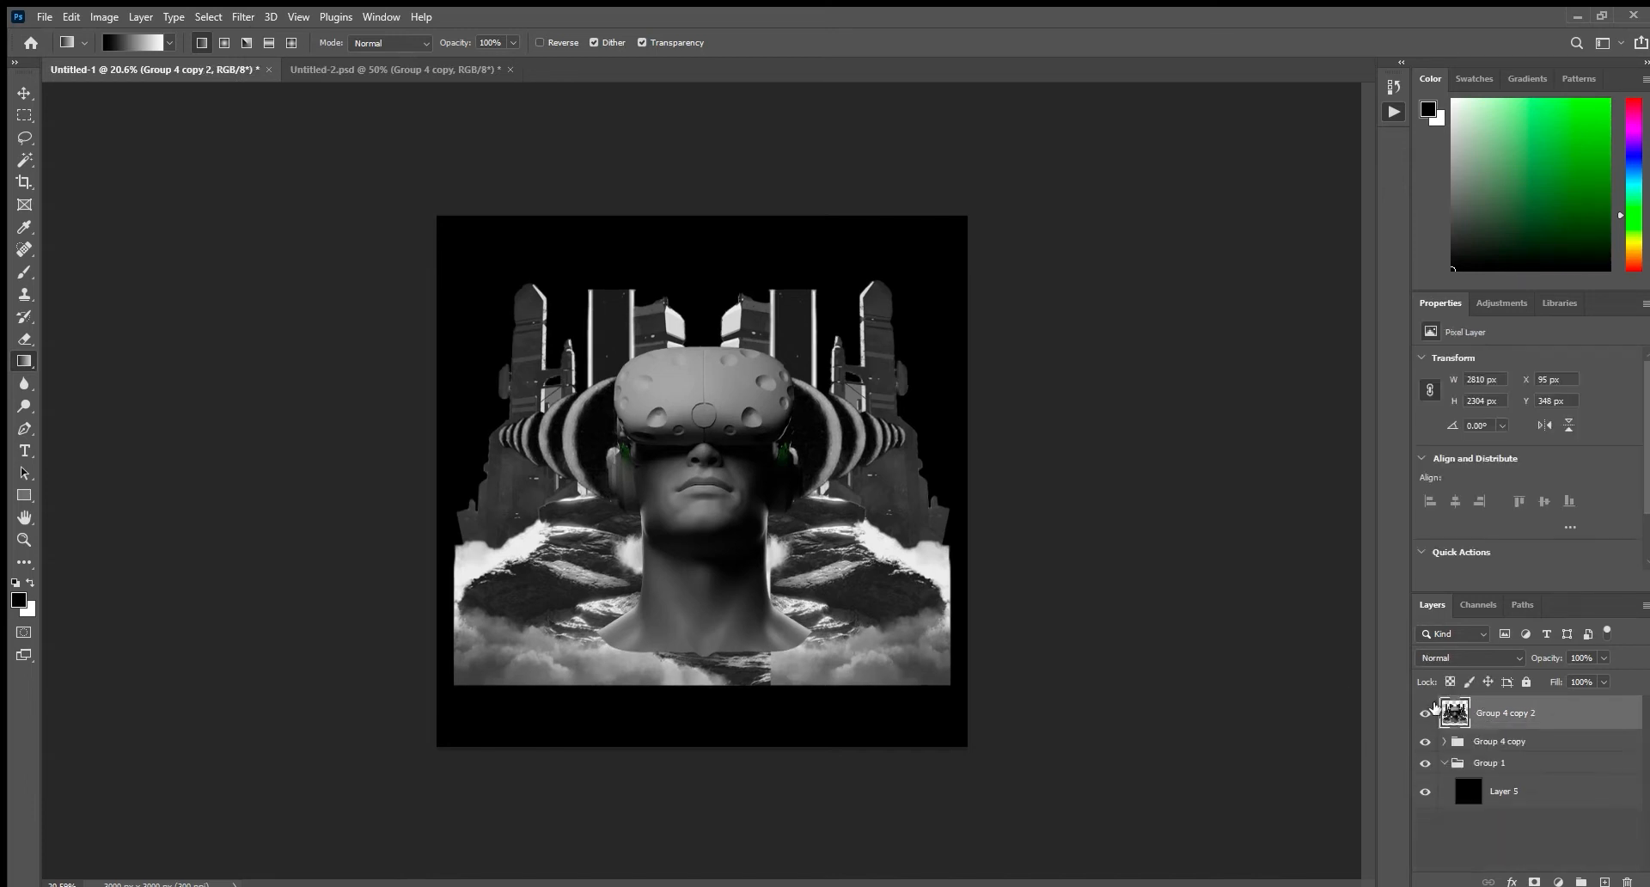
click(1425, 740)
click(1425, 713)
Duplicate the merged composite layer three times.
key(z)
drag(805, 602, 835, 620)
key(ctrl+j)
key(ctrl+j)
key(ctrl+j)
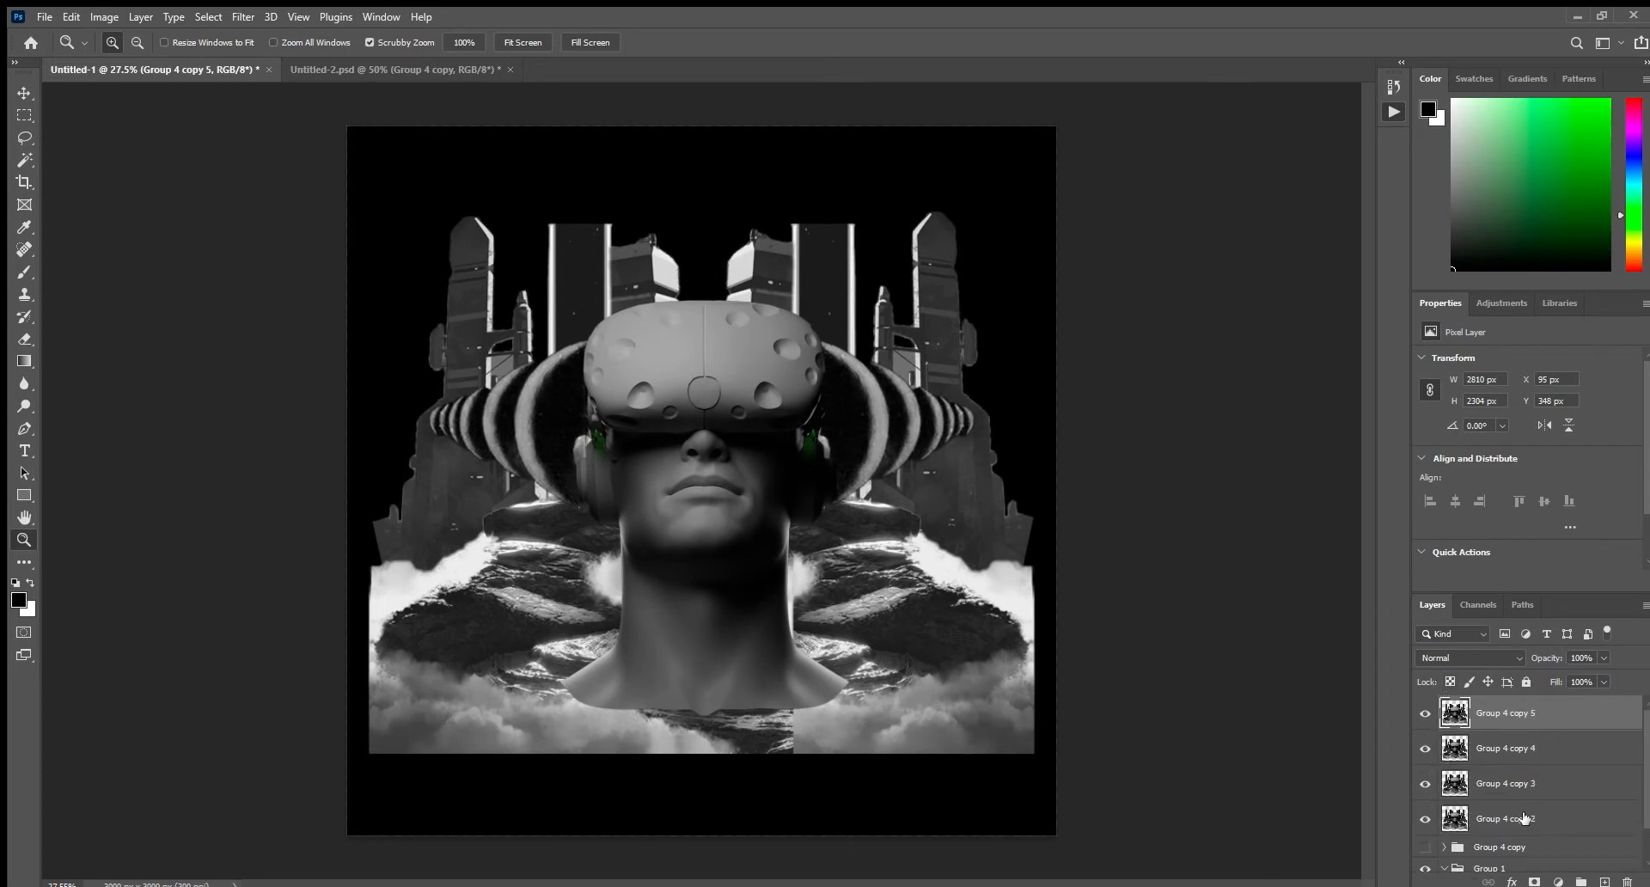
Rename the lowest merged composite layer "shadows" and the one directly above it "midtones".
double_click(1528, 819)
text(shadows)
key(Return)
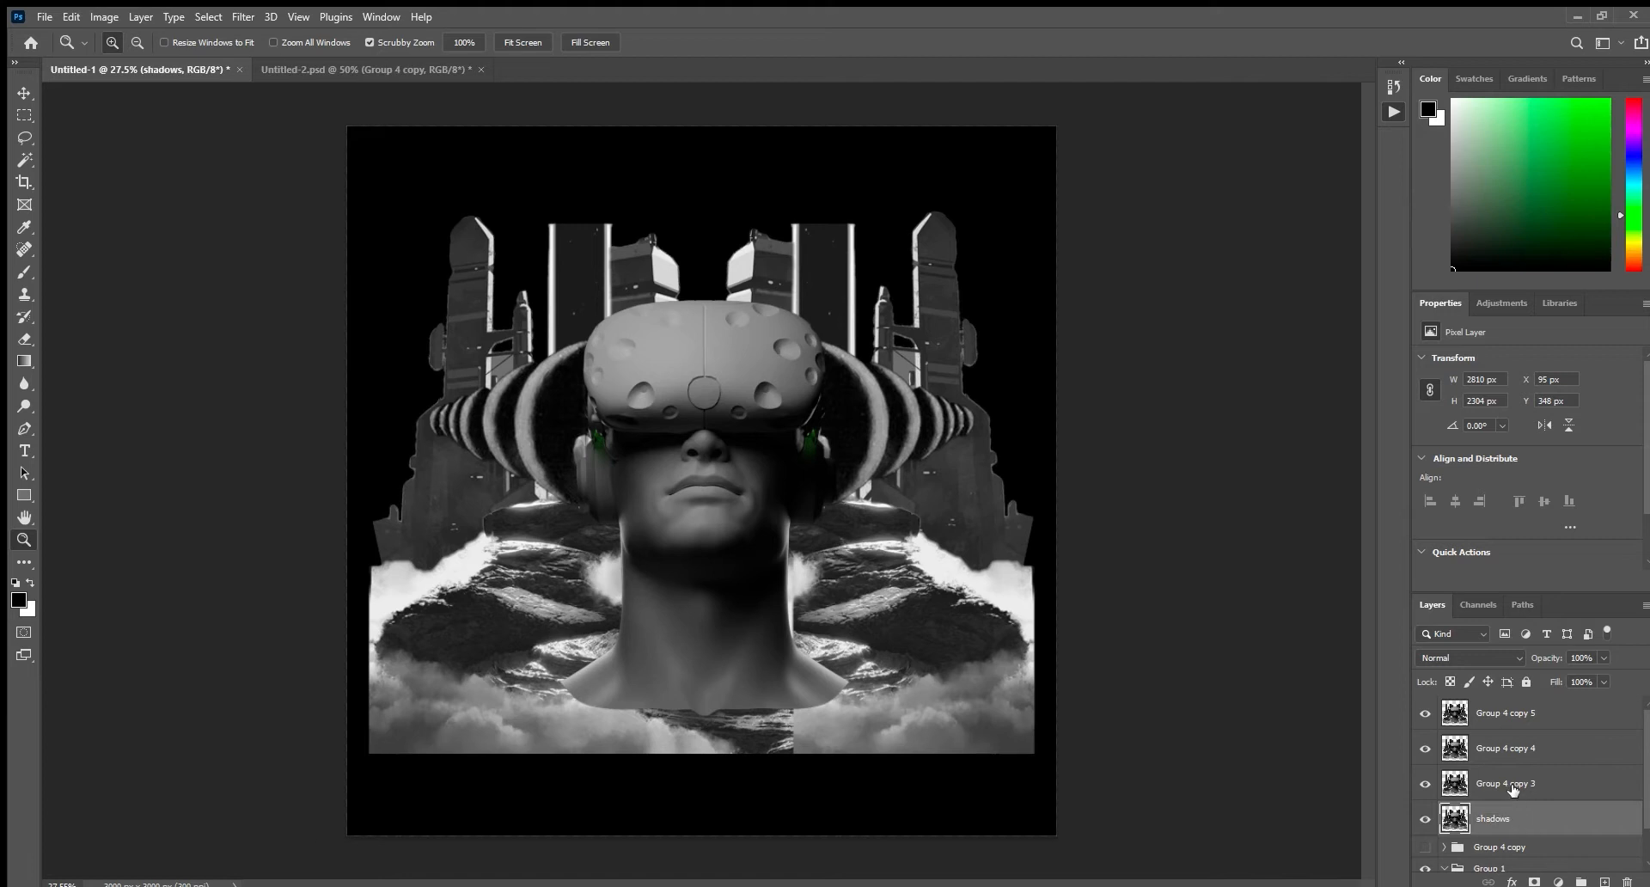
double_click(1513, 785)
text(midtones)
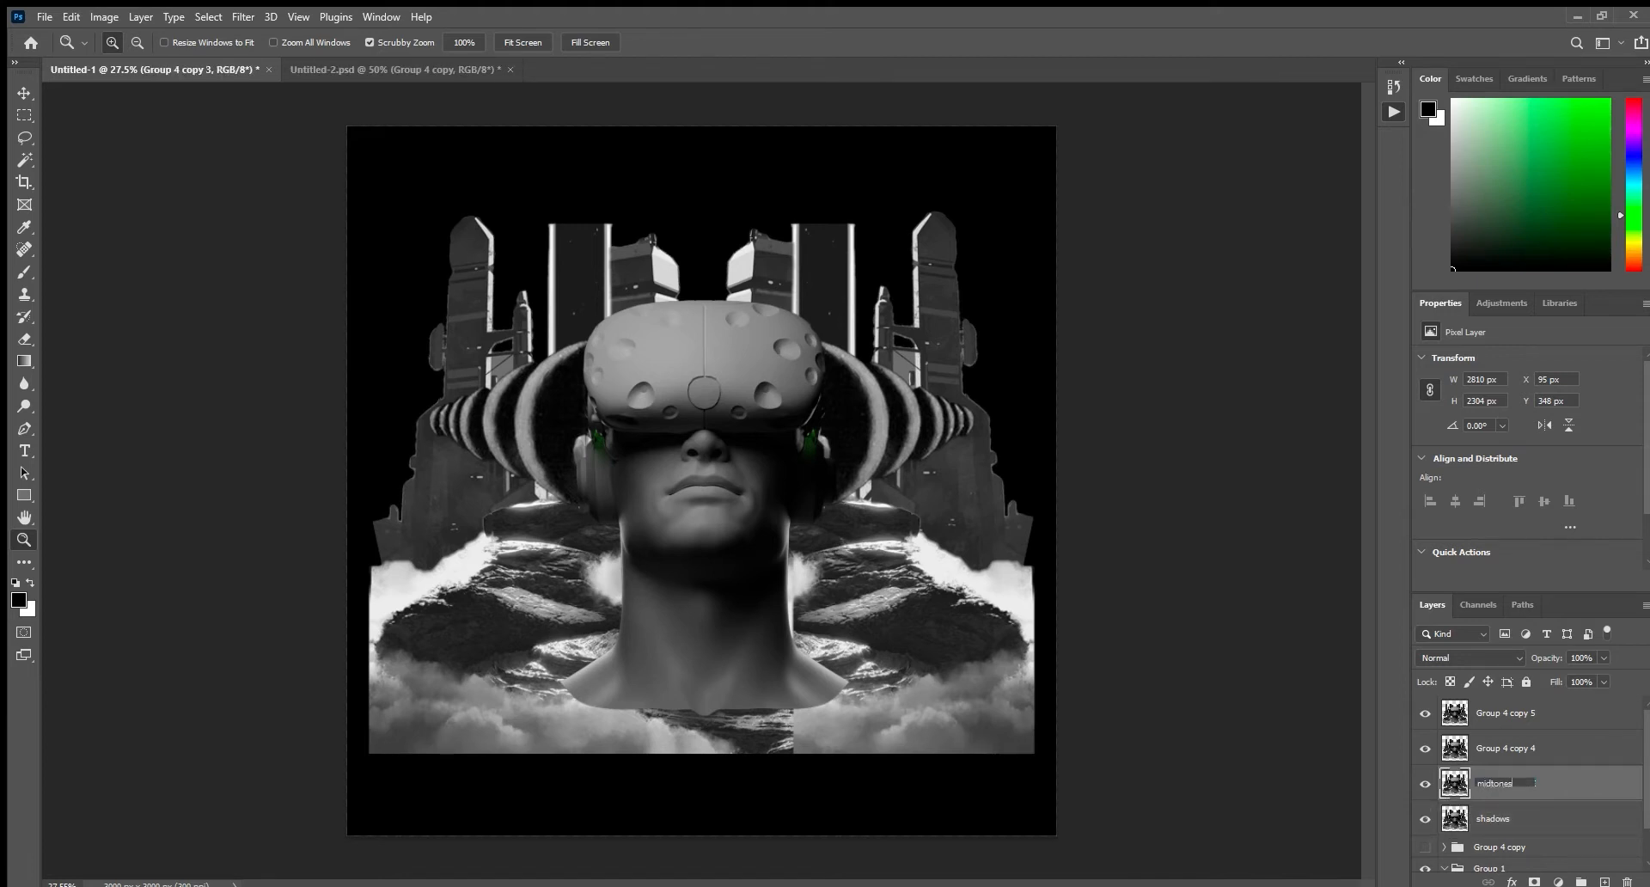
key(Return)
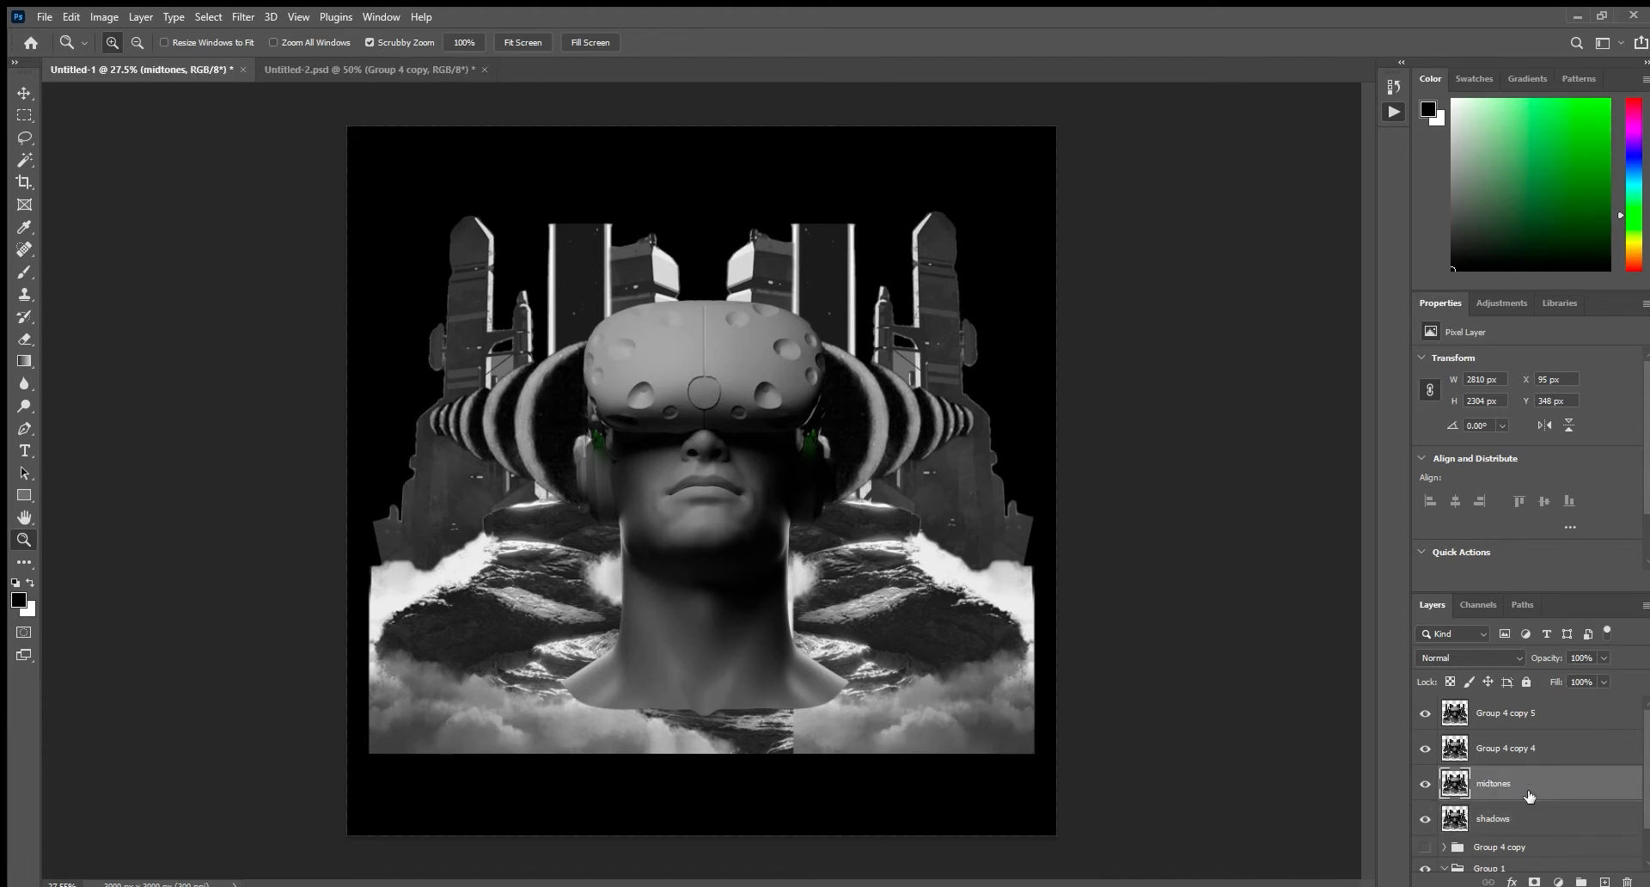
Rename the layer above midtones "highlight" and the topmost layer "specular".
click(1527, 748)
key(space)
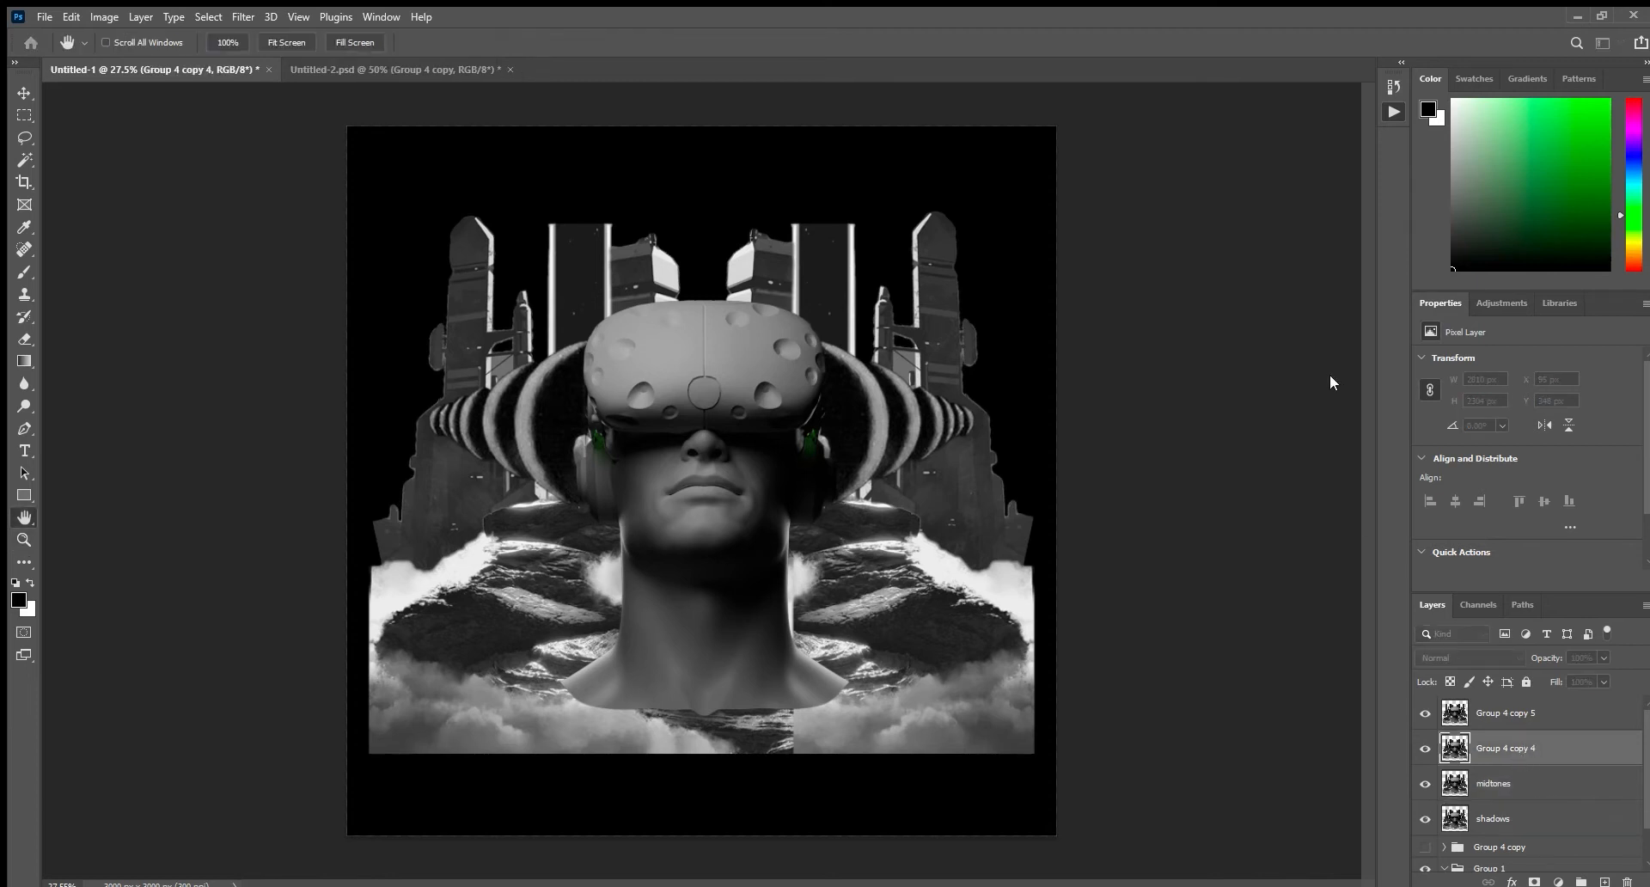
double_click(1513, 749)
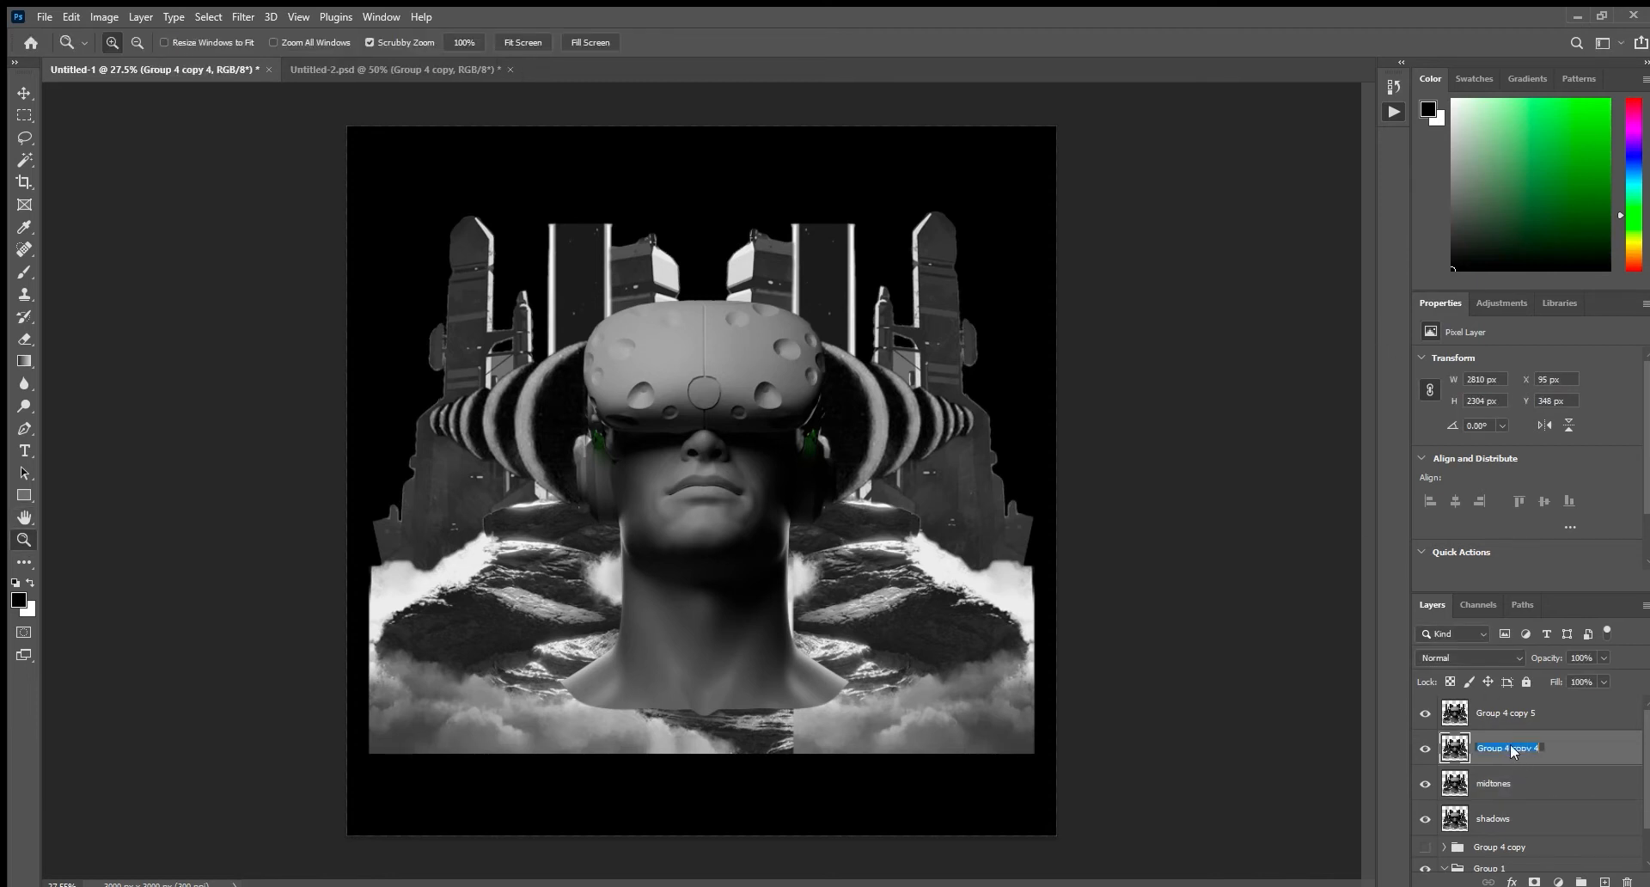
text(highlight)
key(Return)
double_click(1502, 714)
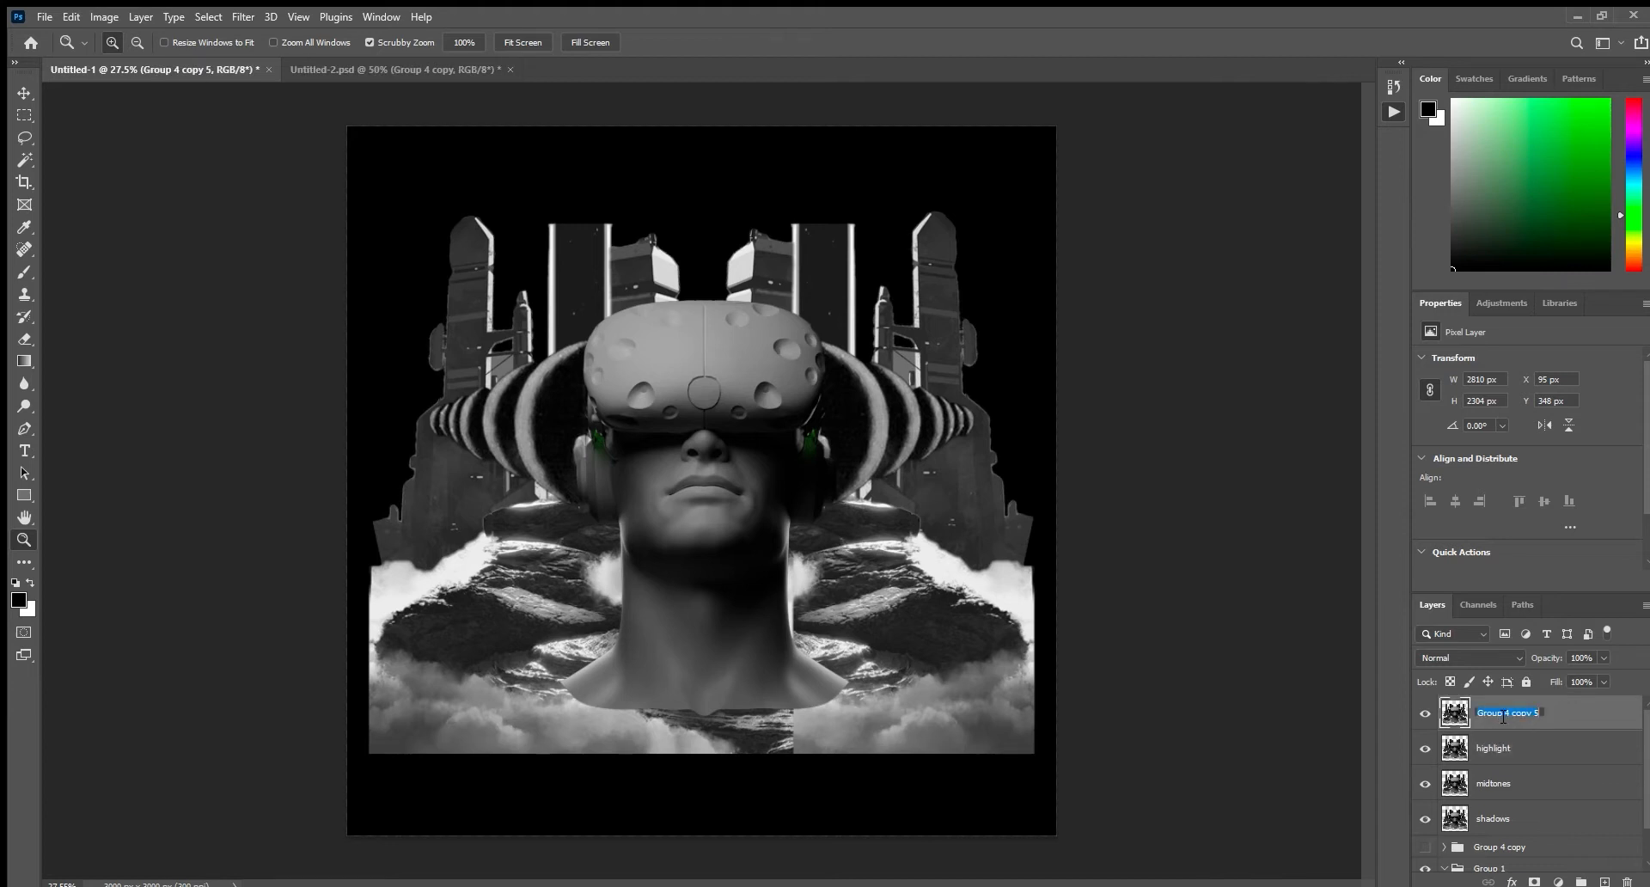
text(specular)
key(Return)
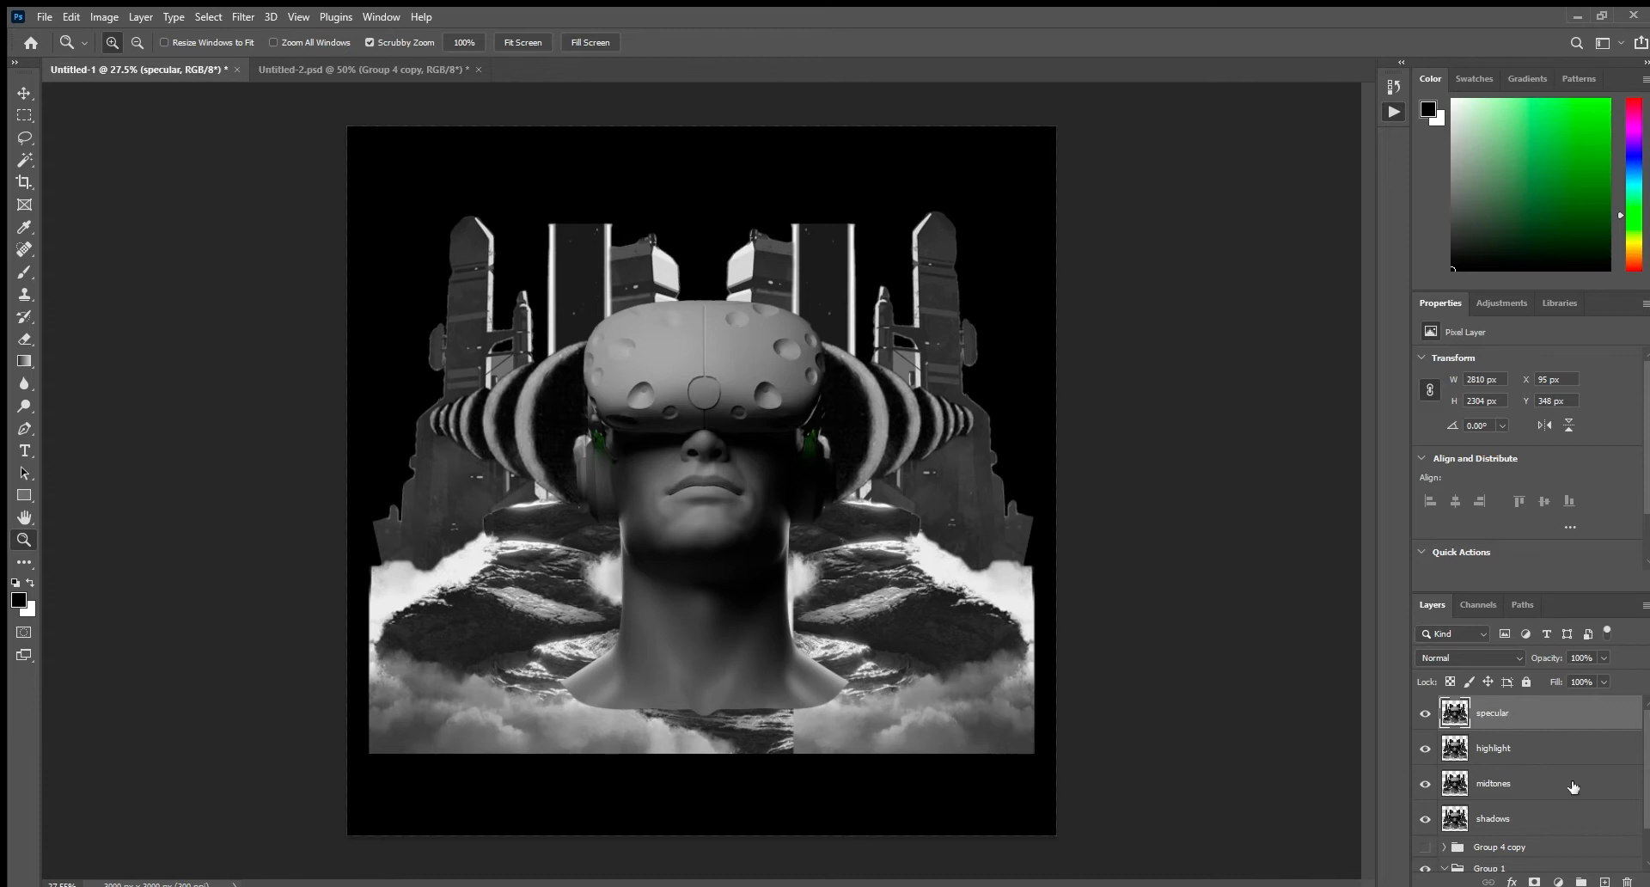
Group the specular, highlight, midtones and shadows layers together.
click(1544, 812)
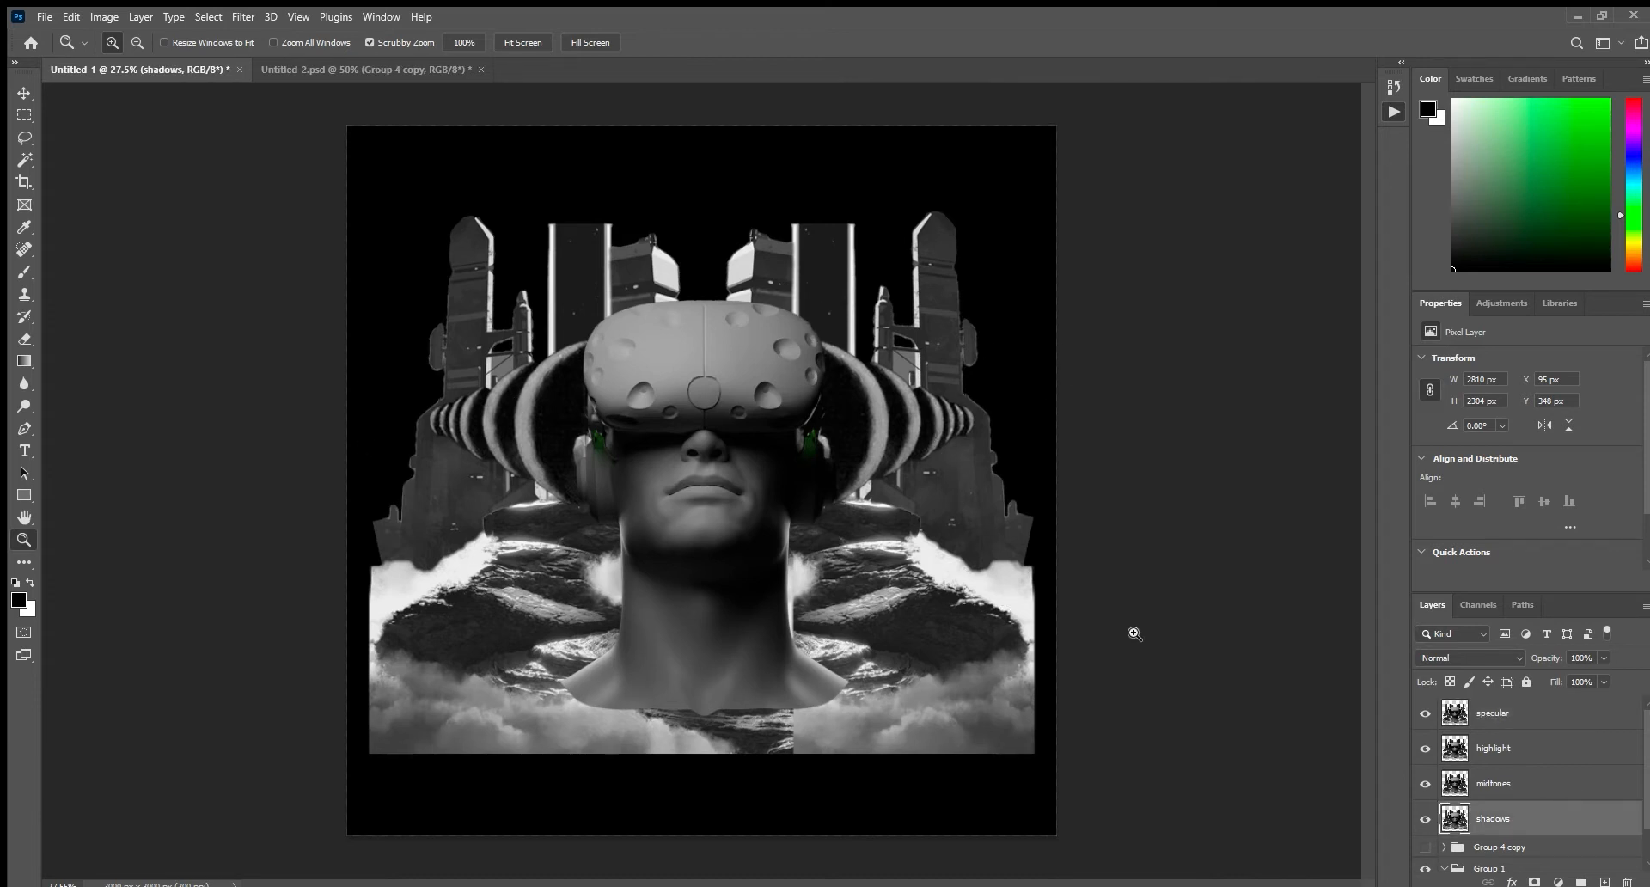
click(1481, 708)
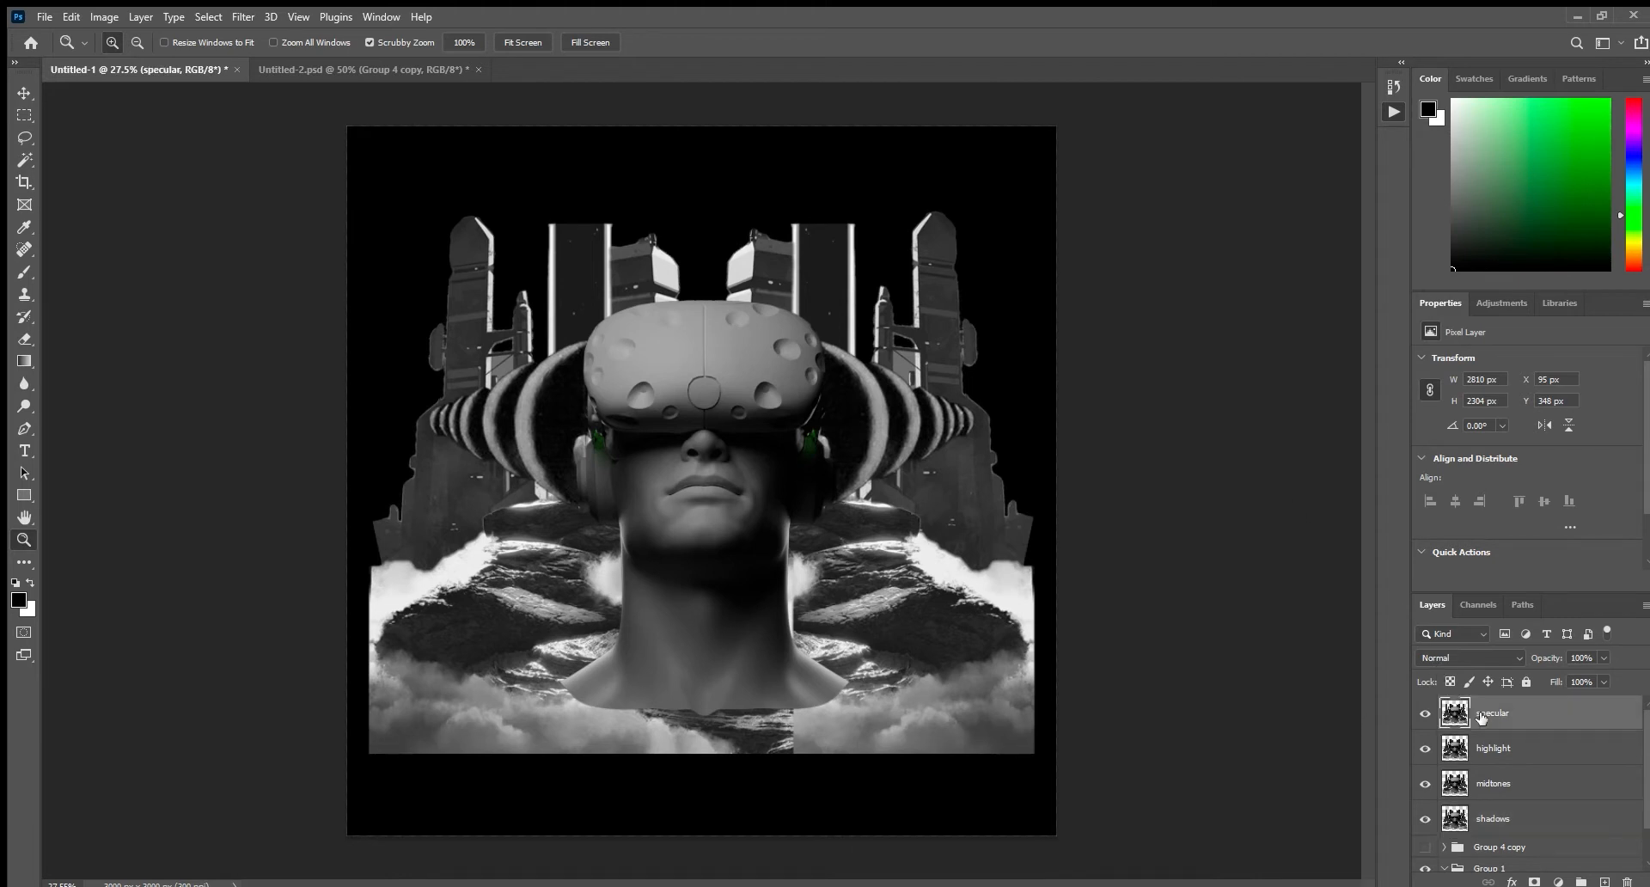
scroll(1472, 741, down, 1)
shift+click(1472, 741)
key(ctrl+g)
Scale the group of four tonal layers down about its centre to about 2586 by 2120 px.
key(ctrl+t)
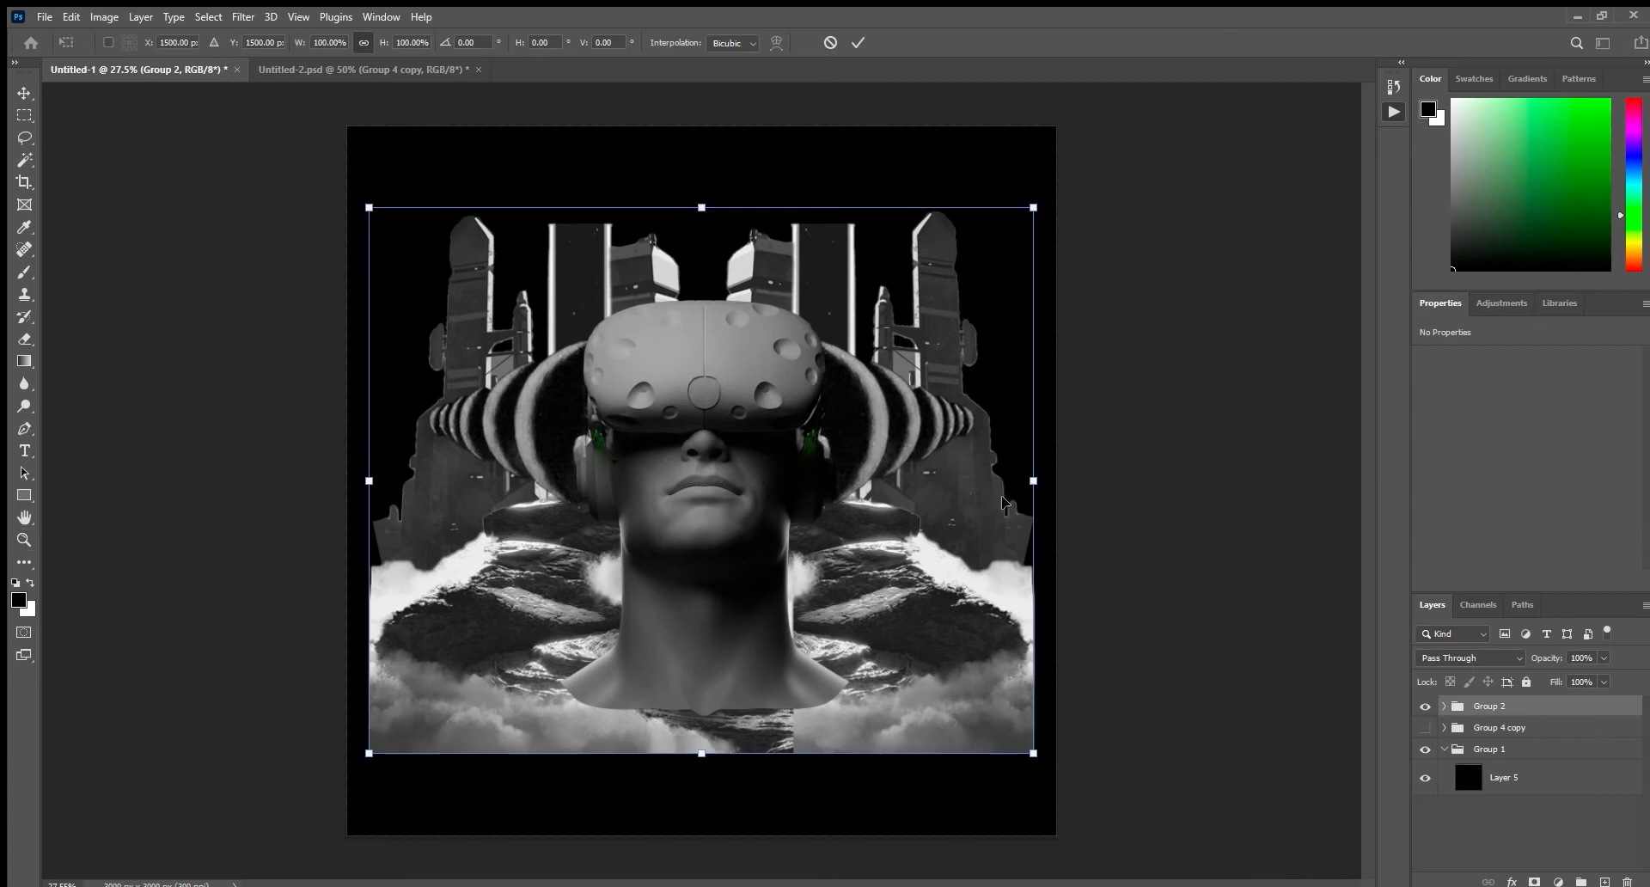
drag(1038, 486, 1008, 483)
click(858, 45)
key(z)
key(ctrl+0)
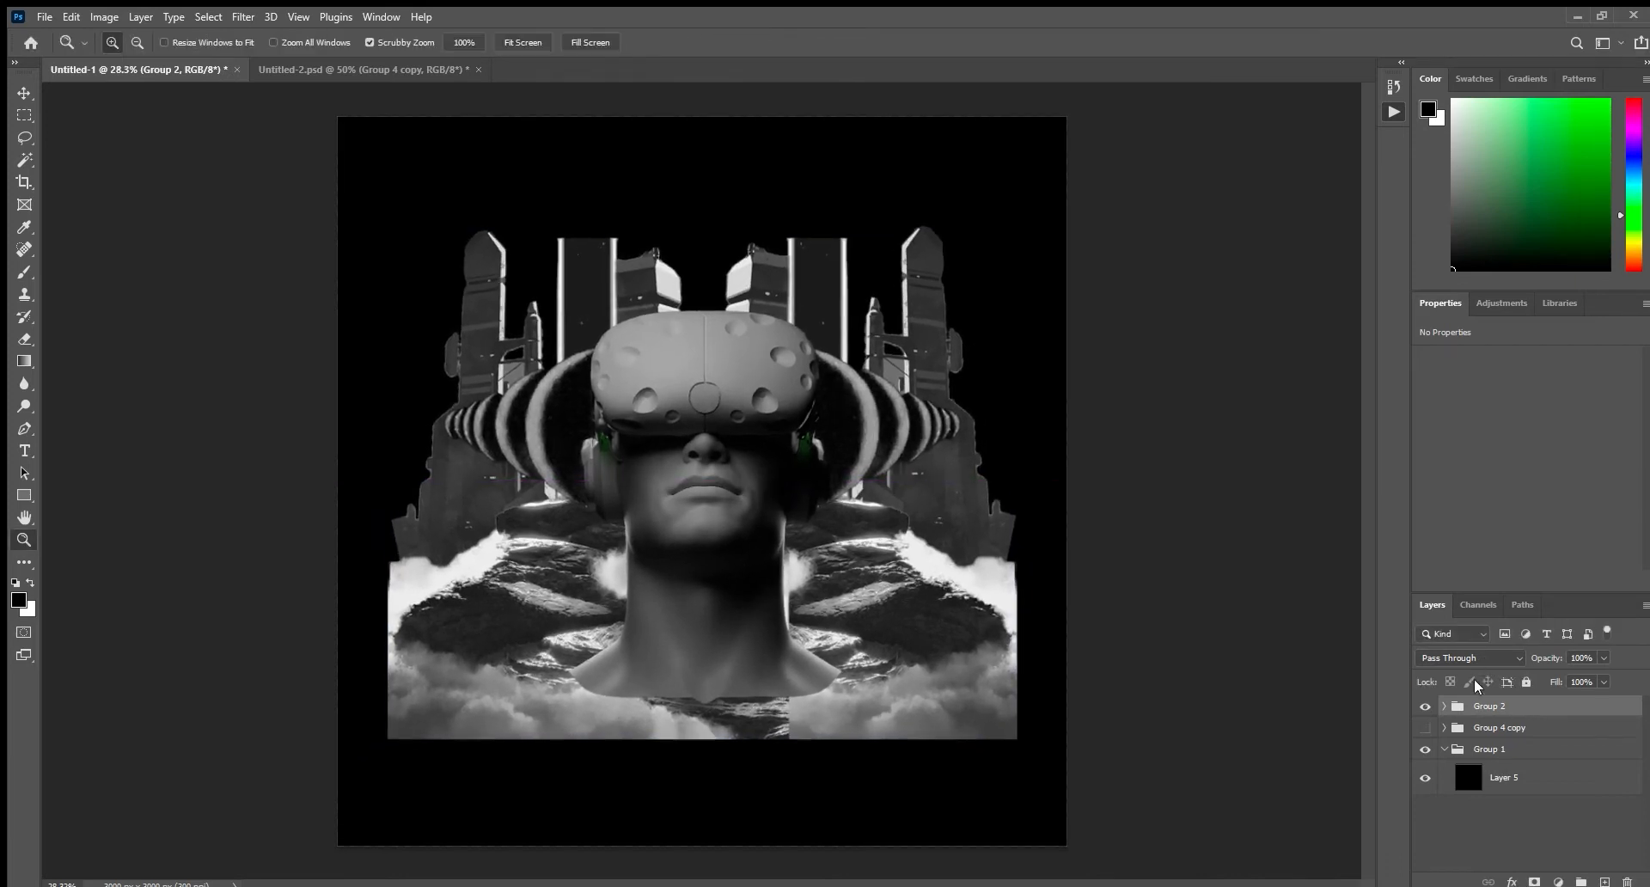
Isolate the shadows layer by hiding midtones, highlight and specular, and lighten its dark tones.
click(1444, 705)
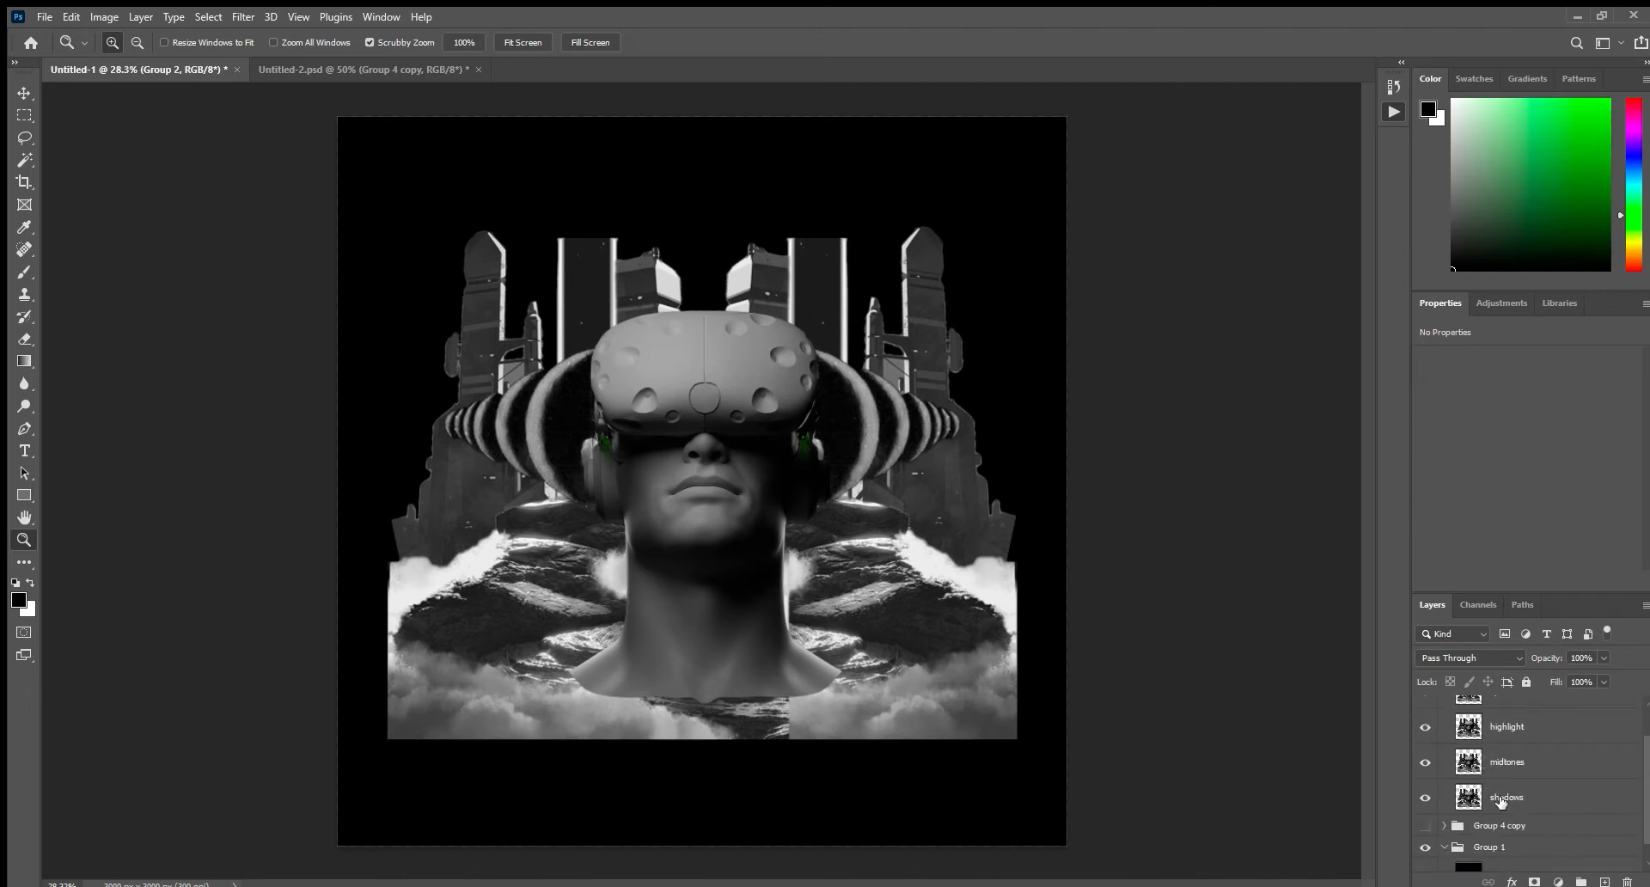
click(1502, 797)
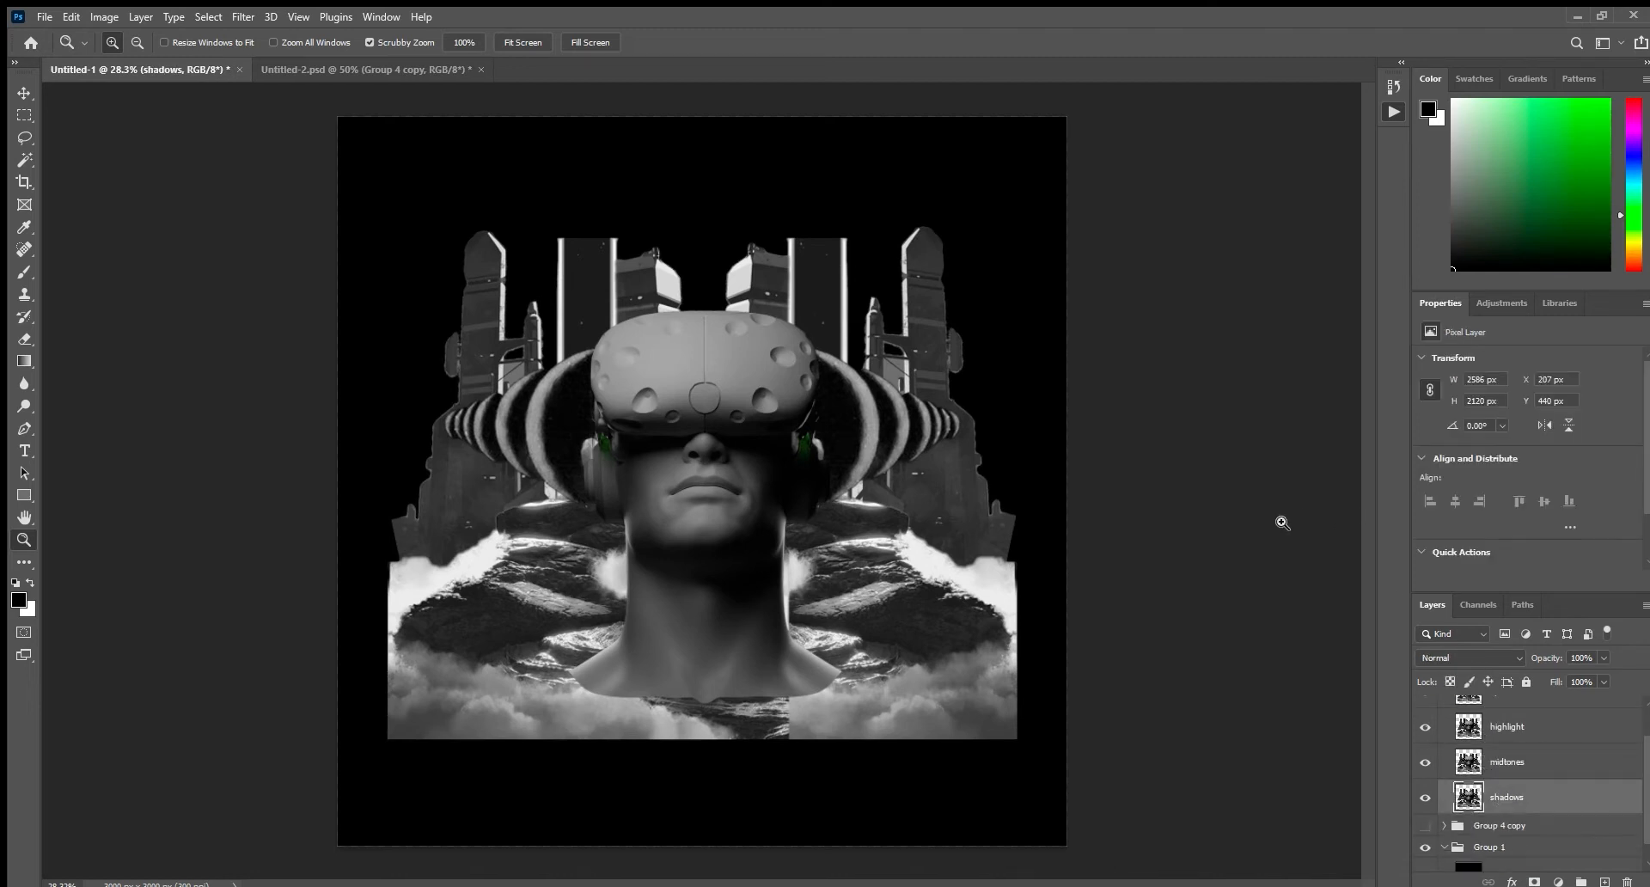
scroll(1440, 838, up, 1)
click(1425, 804)
click(1425, 769)
click(1427, 735)
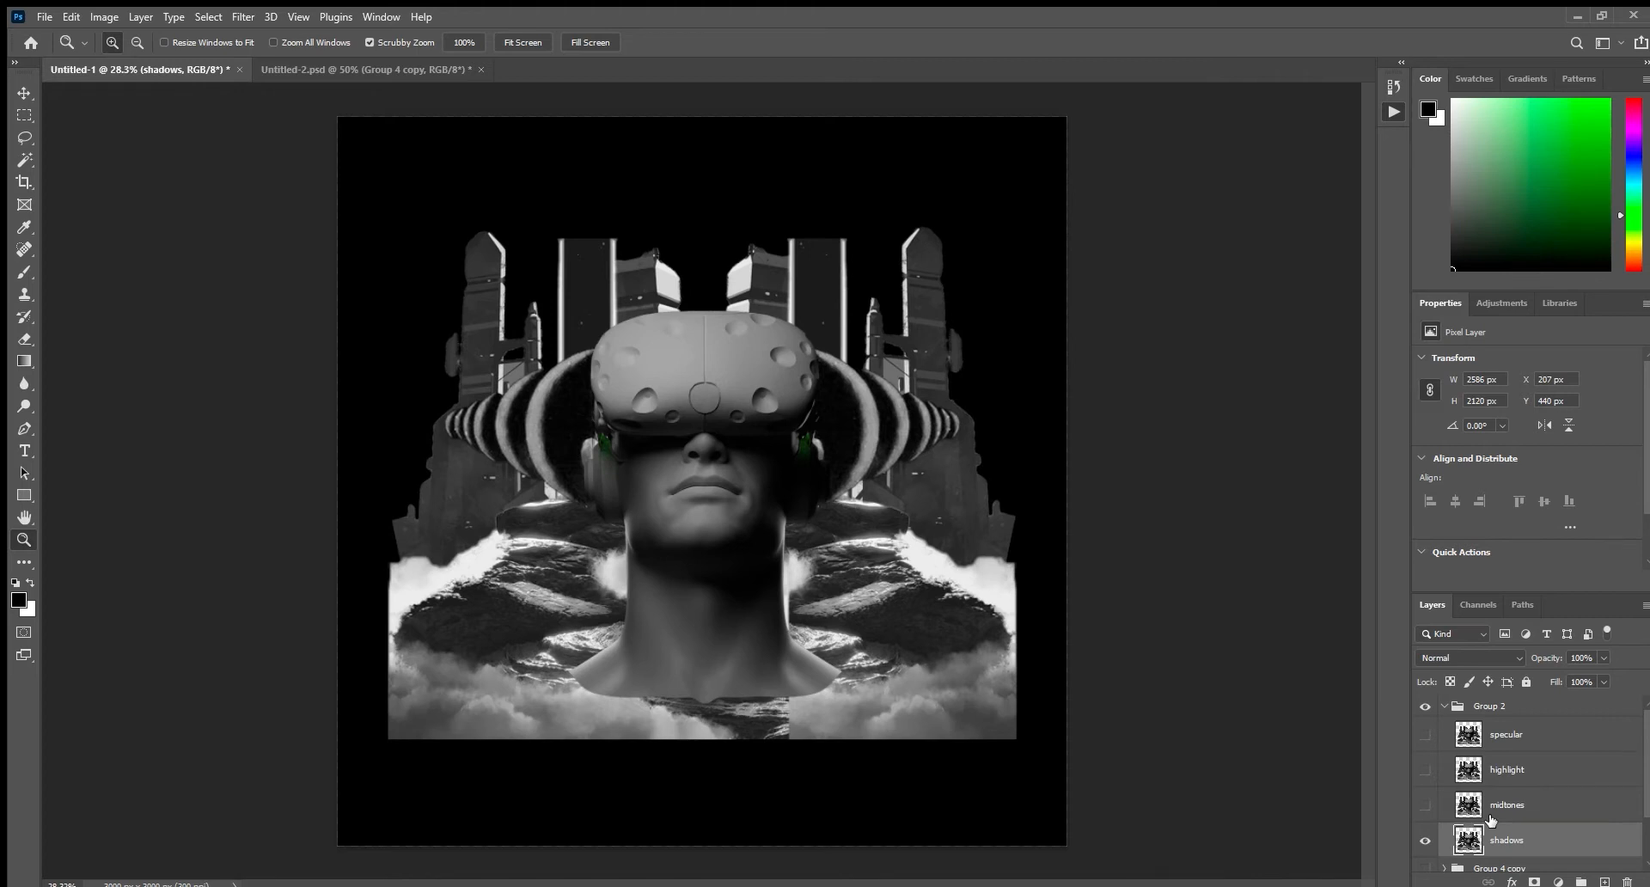
key(i)
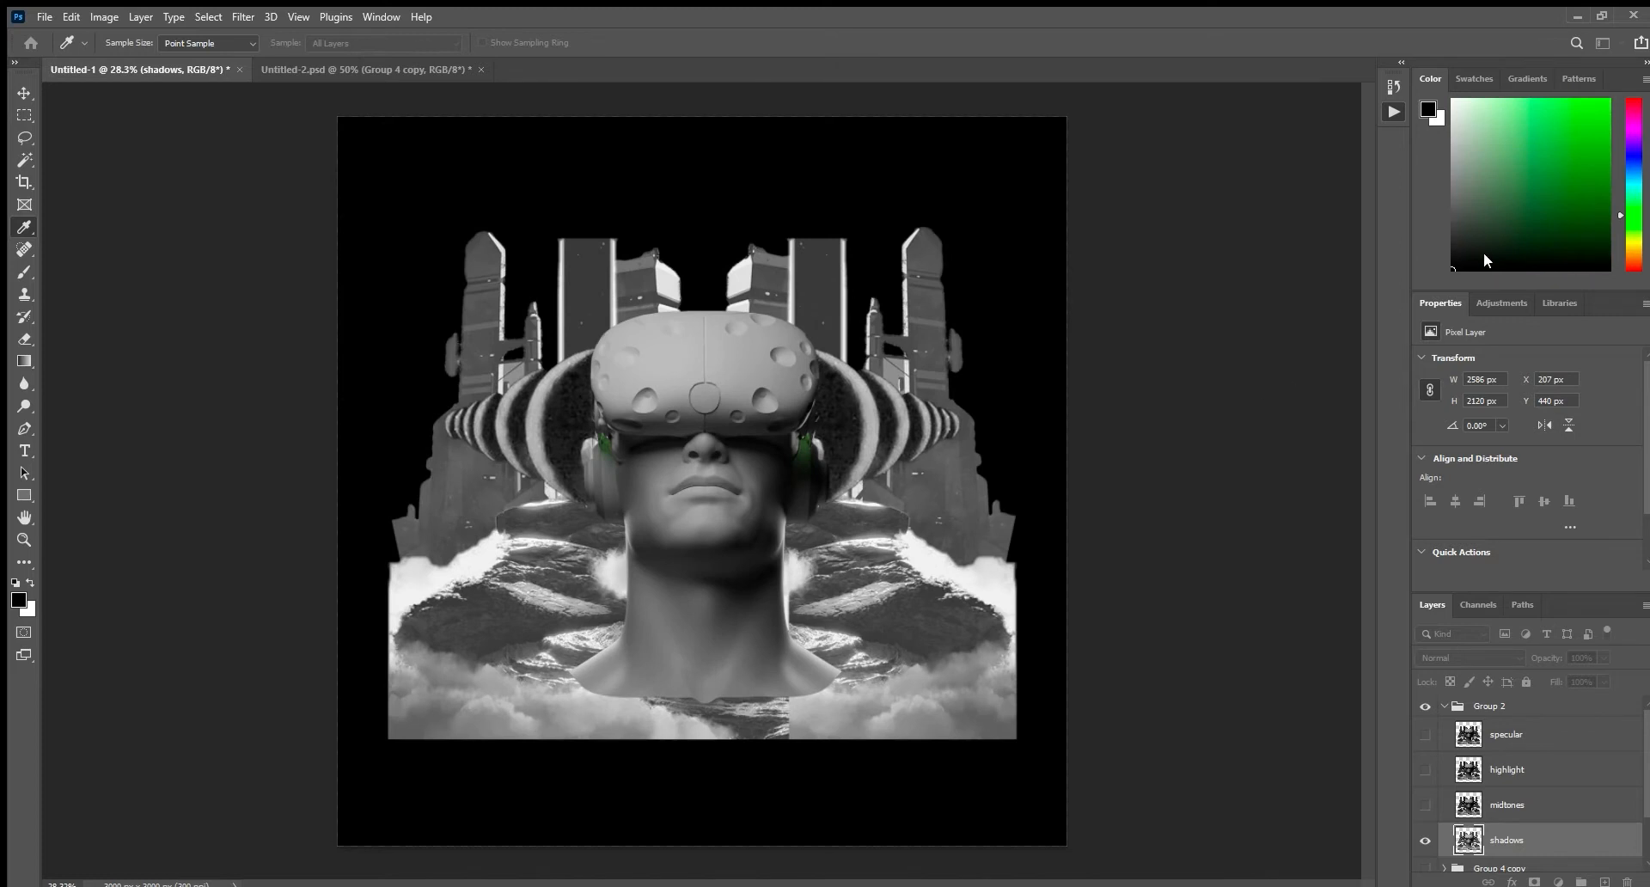
key(z)
Show the midtones and highlight layers and raise the highlight layer's contrast to deep blacks and bright whites.
click(1425, 805)
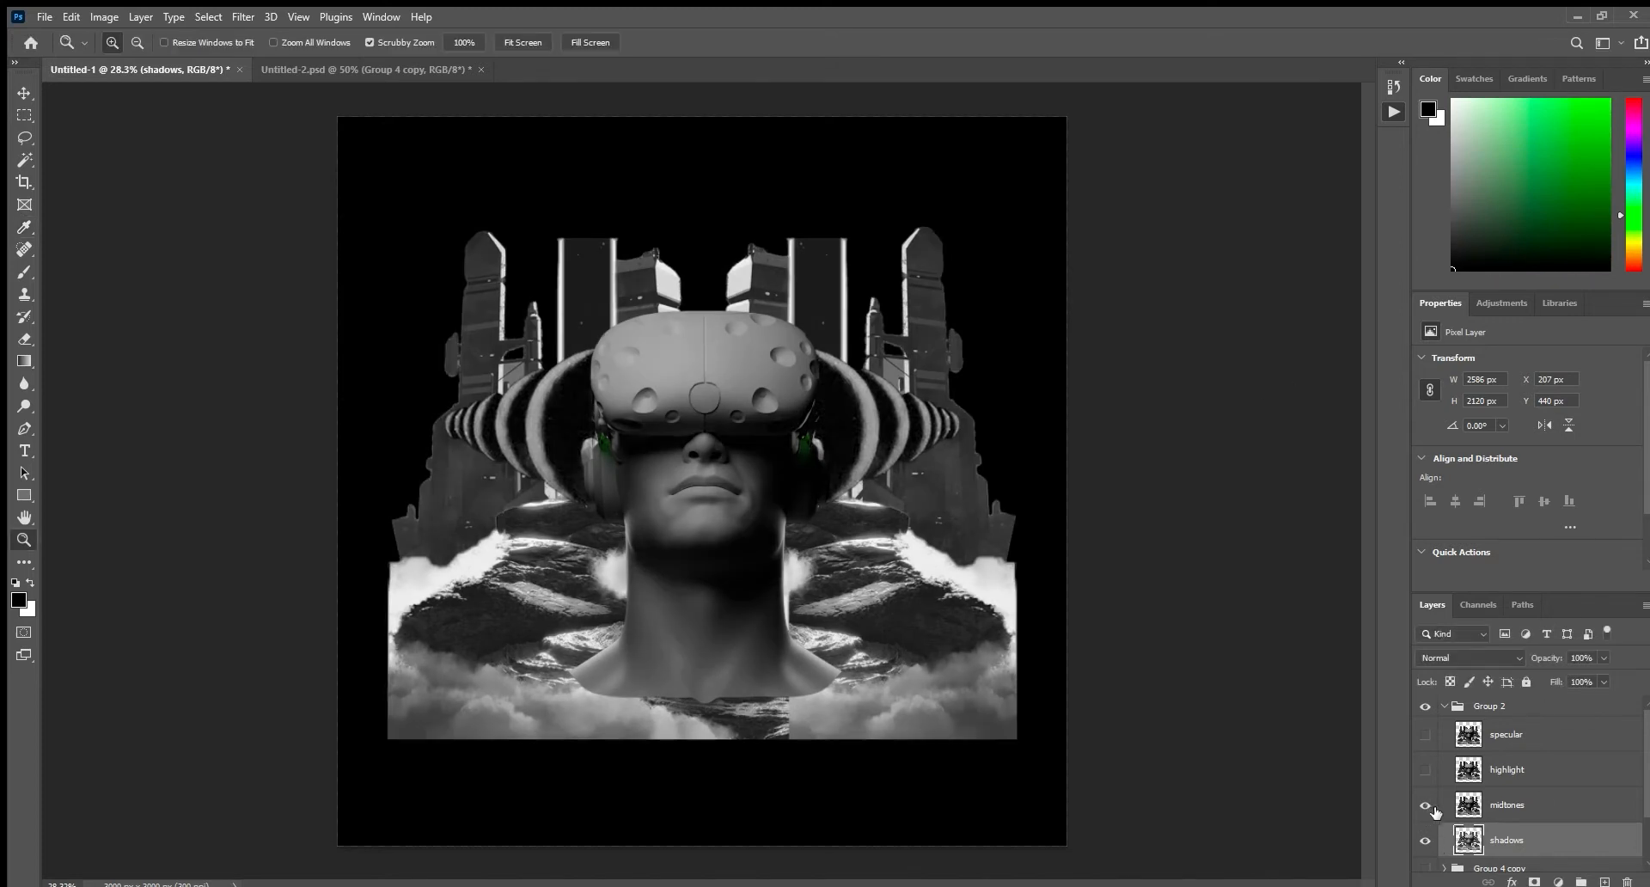
click(1427, 771)
click(1493, 776)
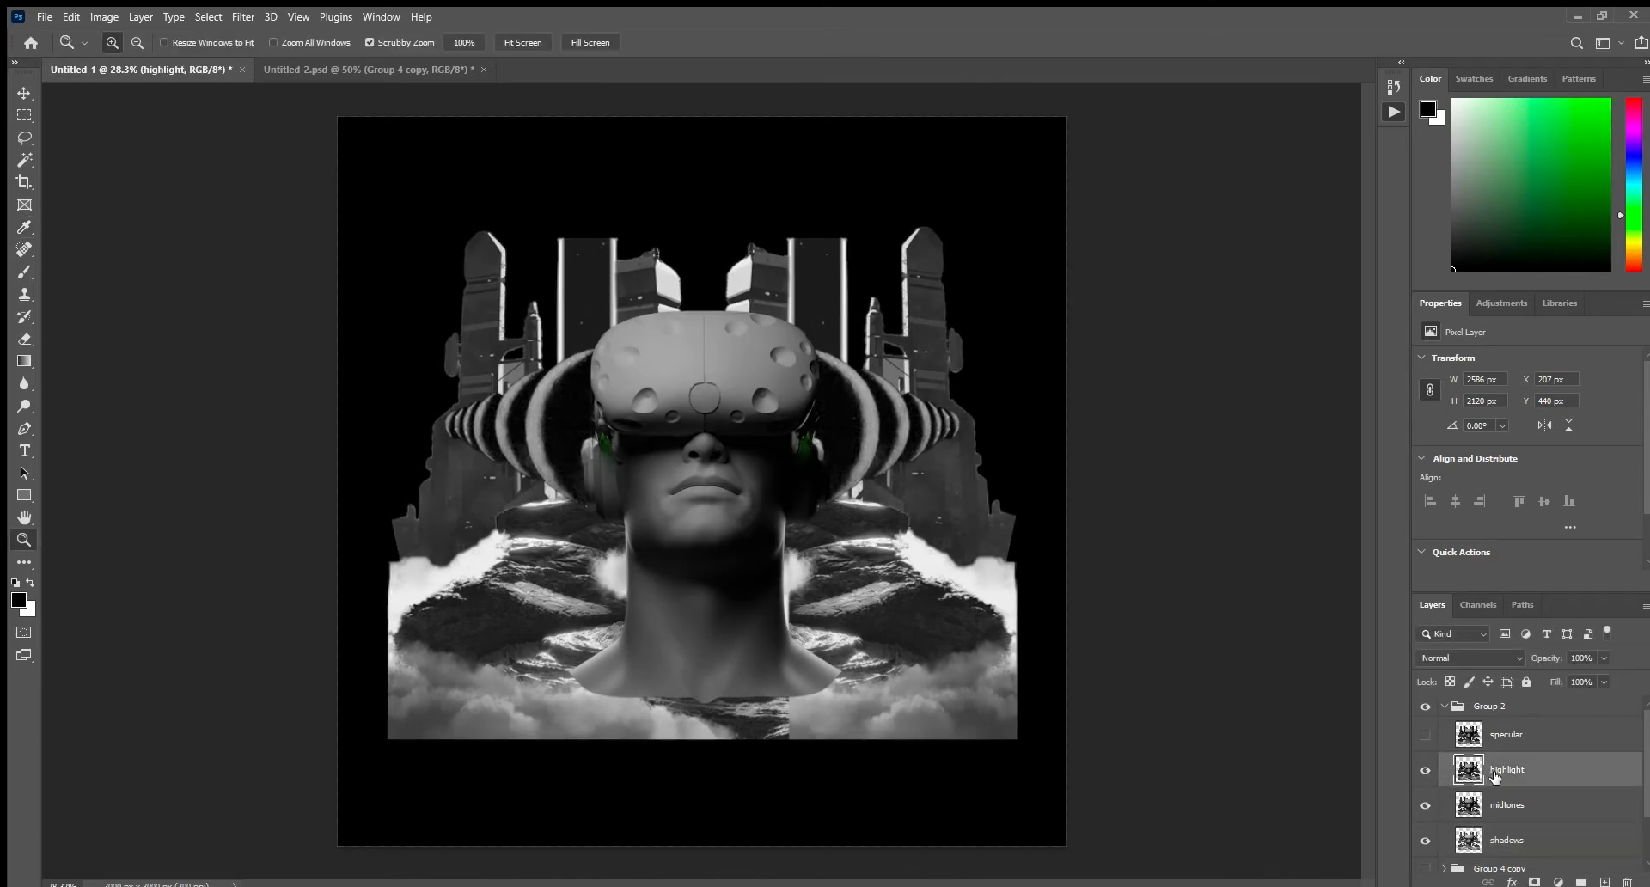
key(i)
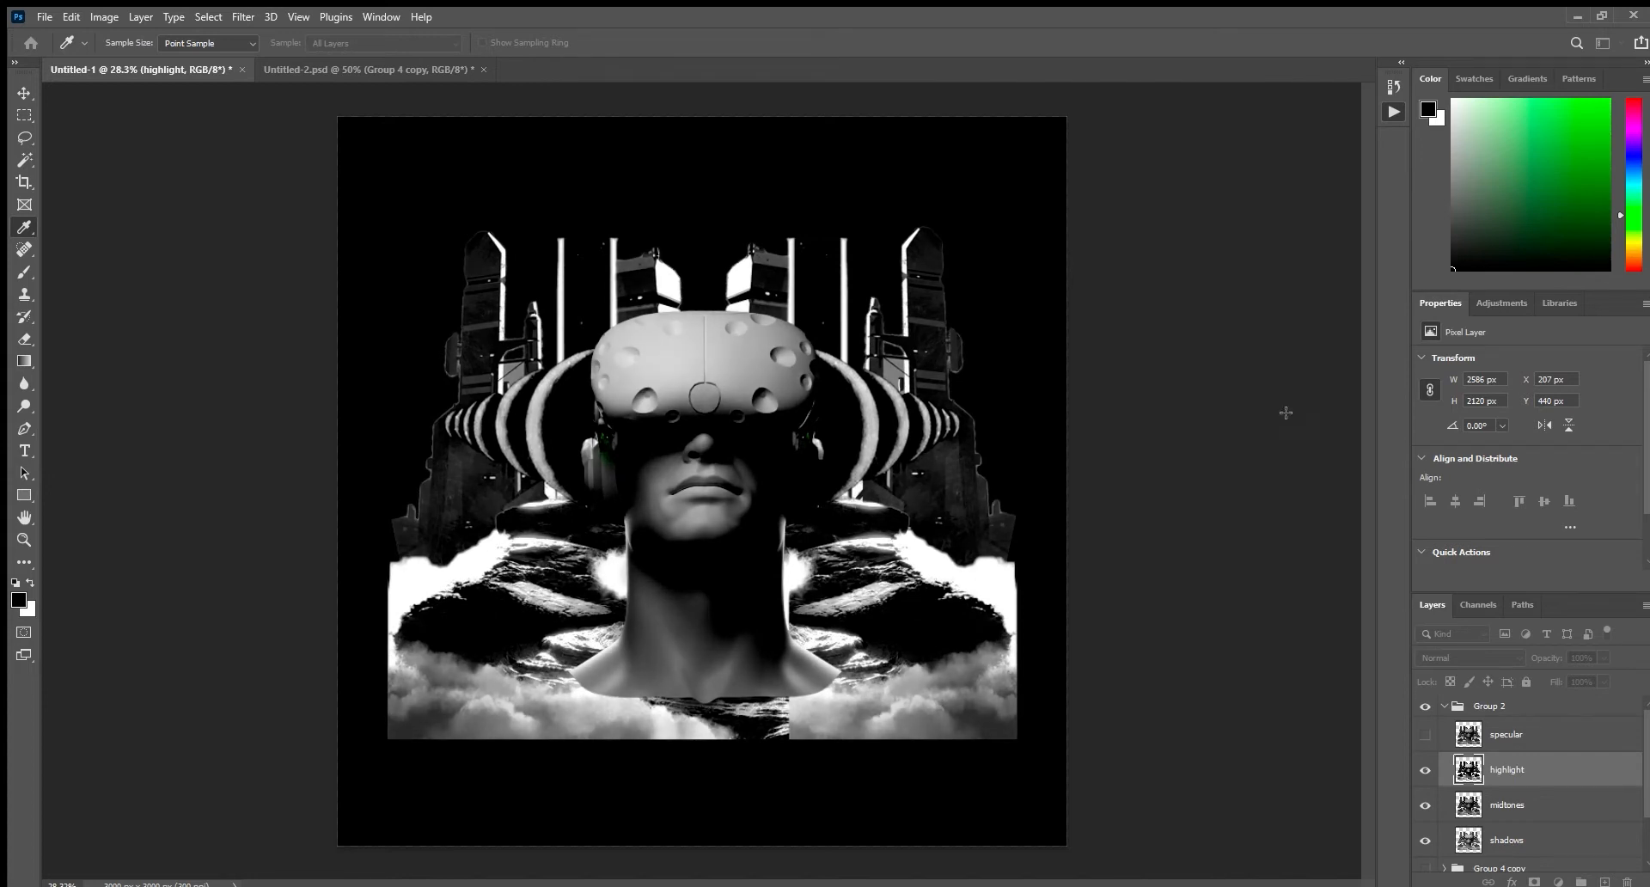
key(z)
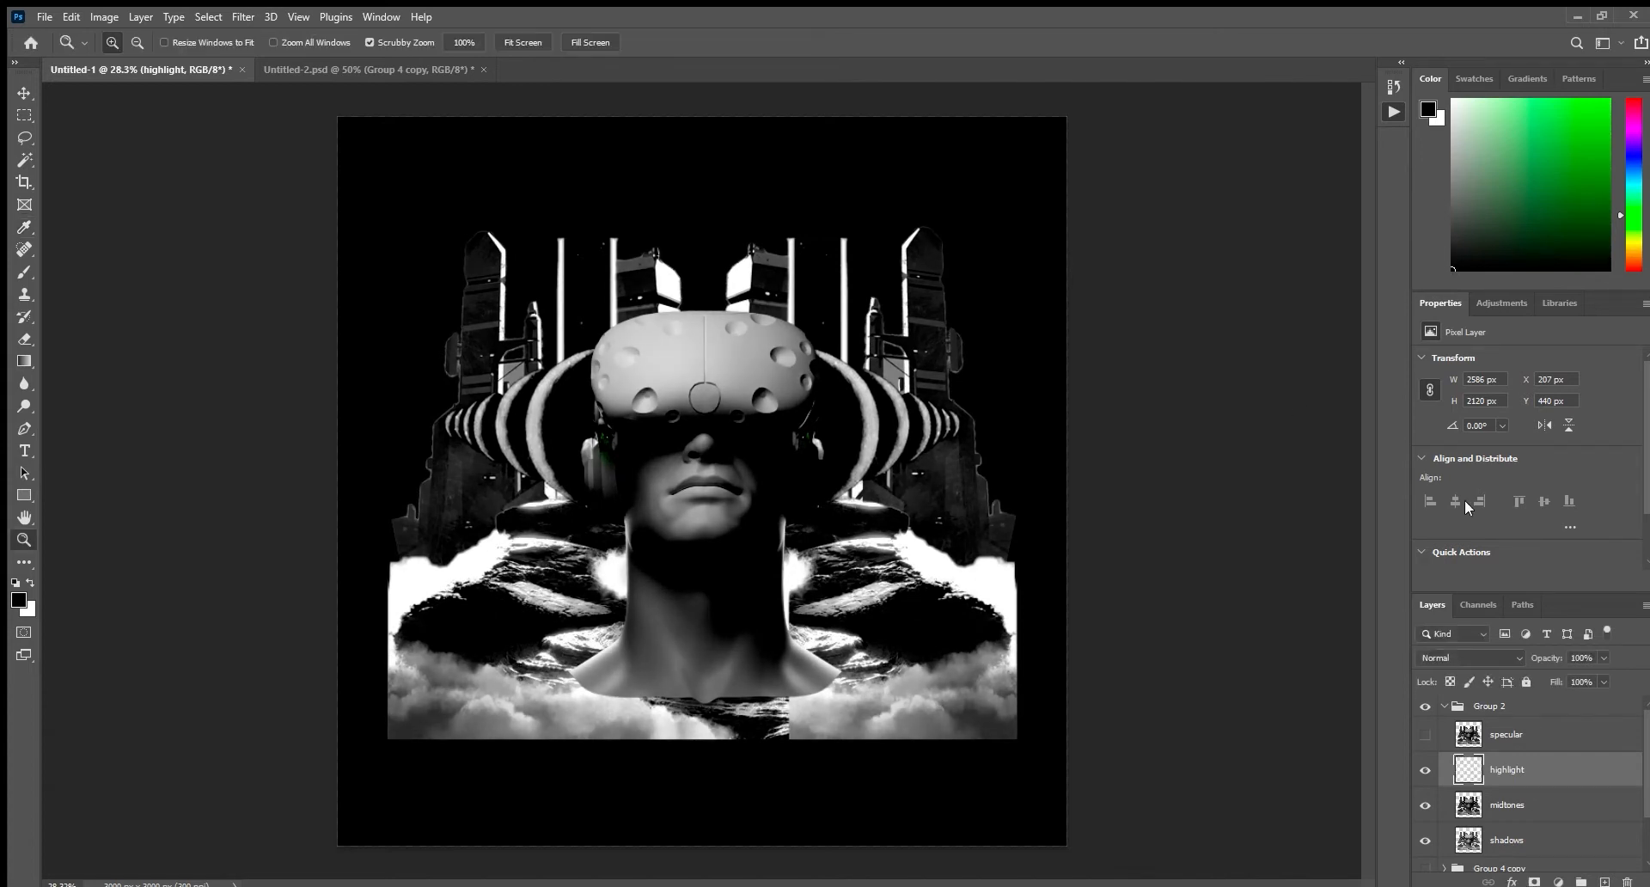
Show the specular layer and push its contrast until only the brightest areas stay white on black.
click(1425, 735)
click(1490, 736)
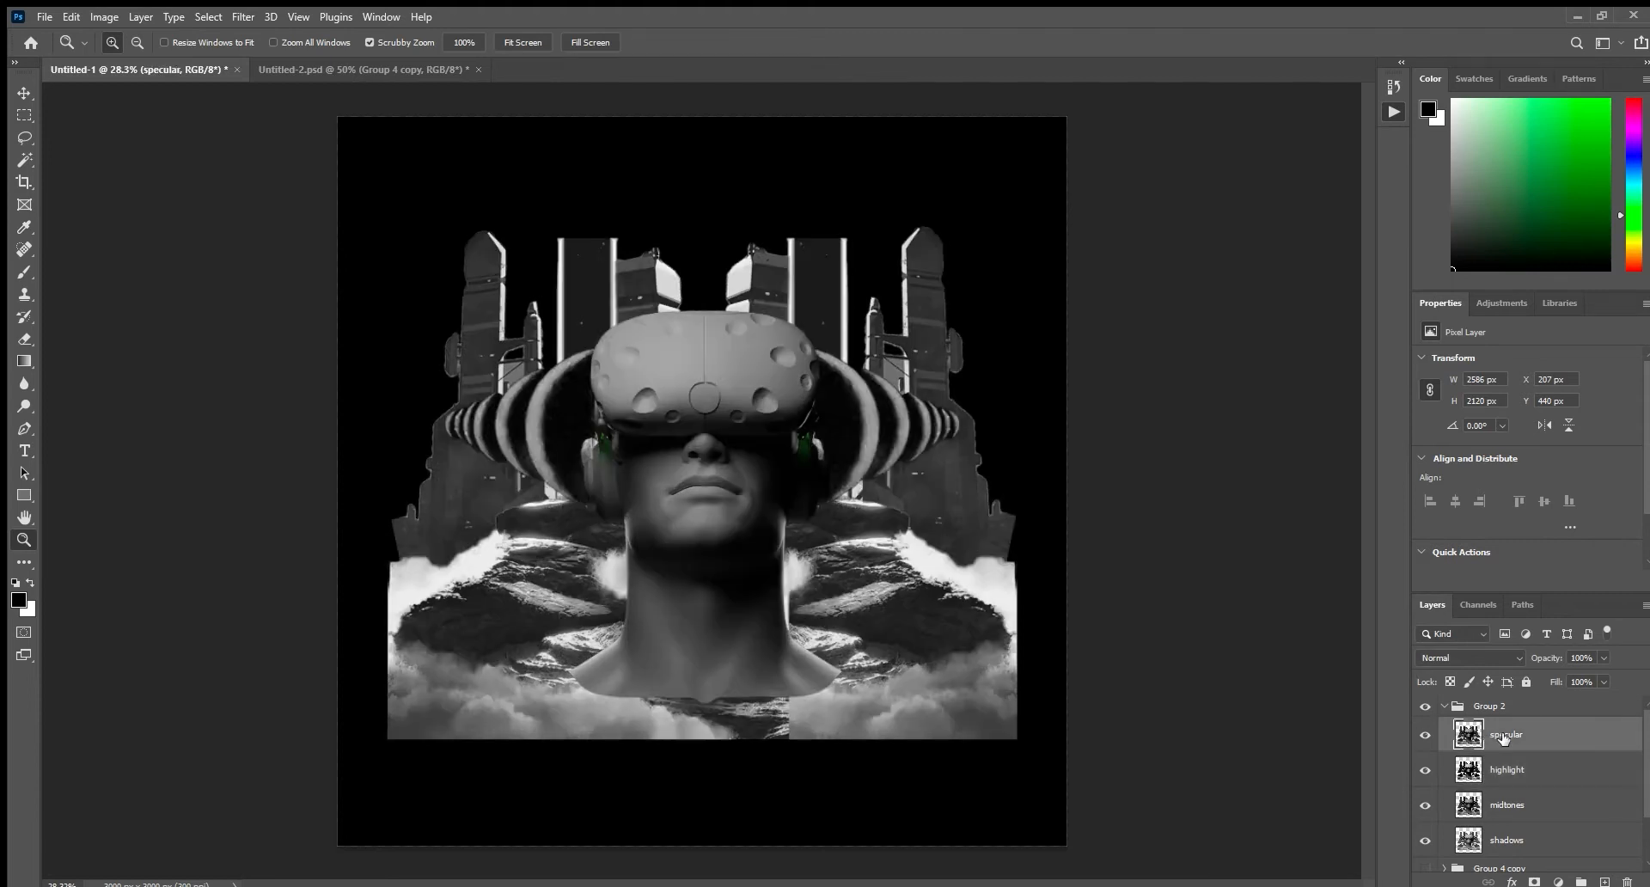
key(i)
drag(1170, 417, 1303, 419)
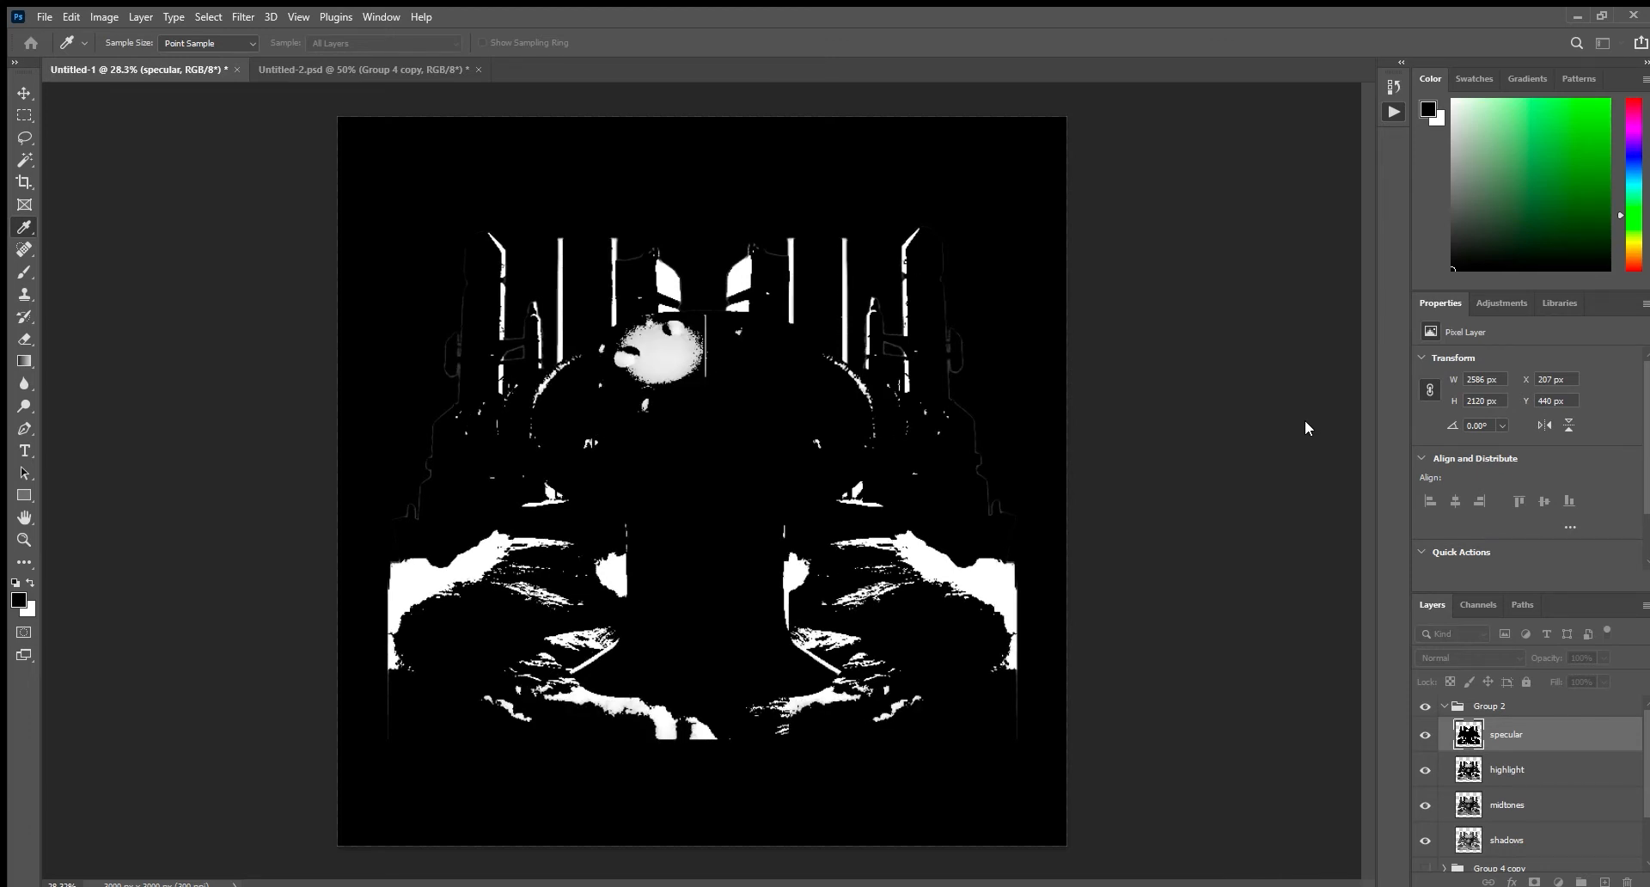
key(z)
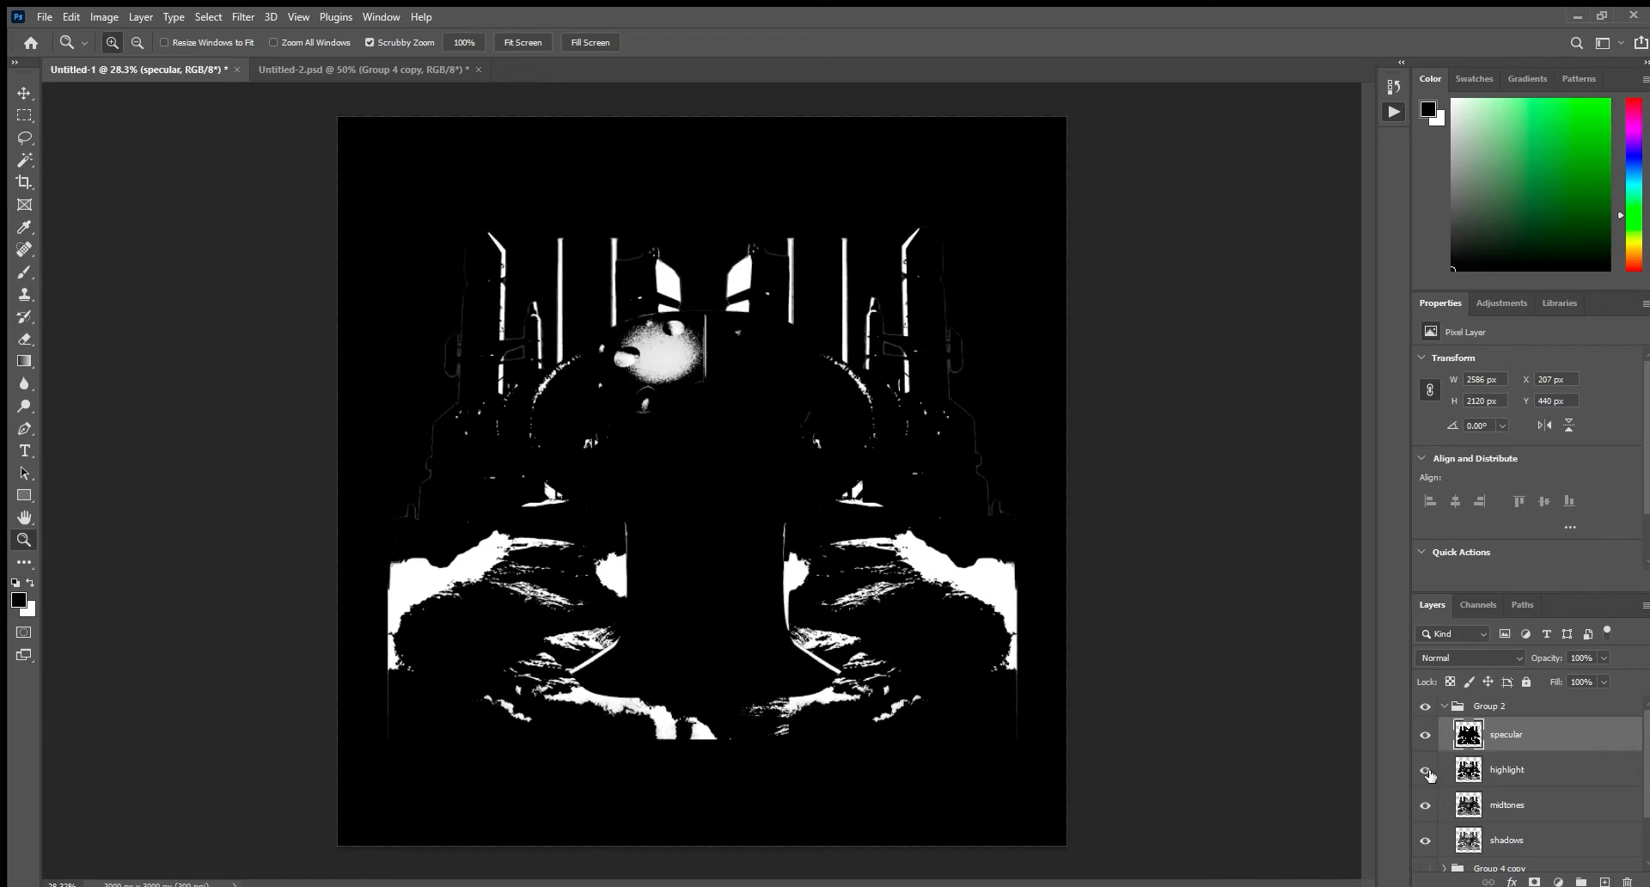
Isolate the shadows layer again and generate a masked BITMAP DIFFUSE layer from it.
click(1485, 844)
click(1426, 770)
click(1425, 805)
click(1426, 735)
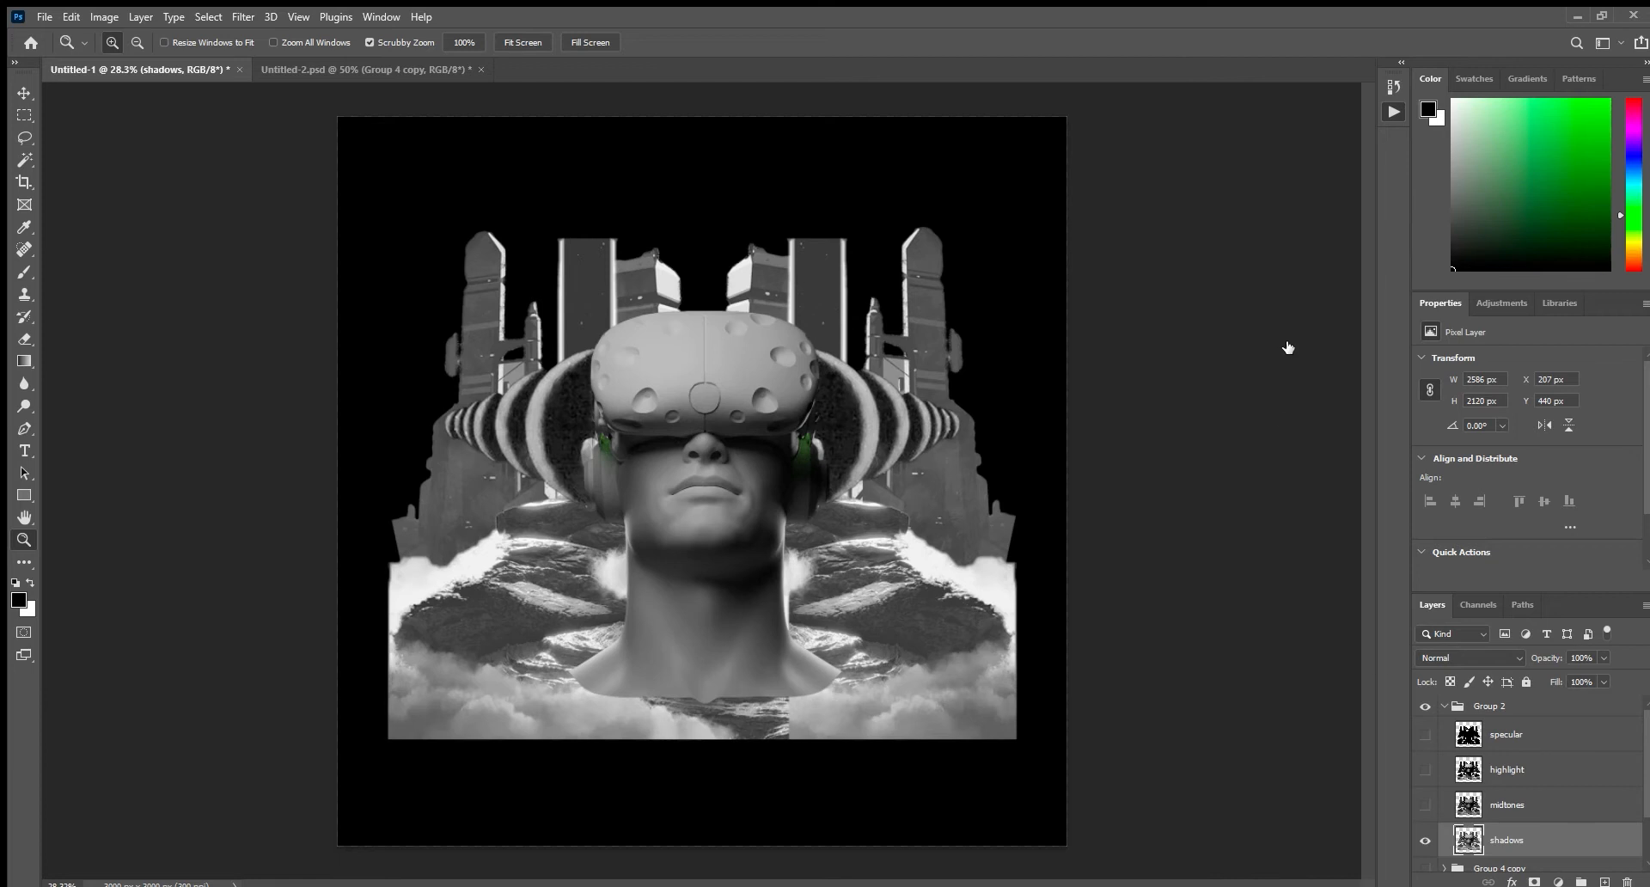
click(1277, 488)
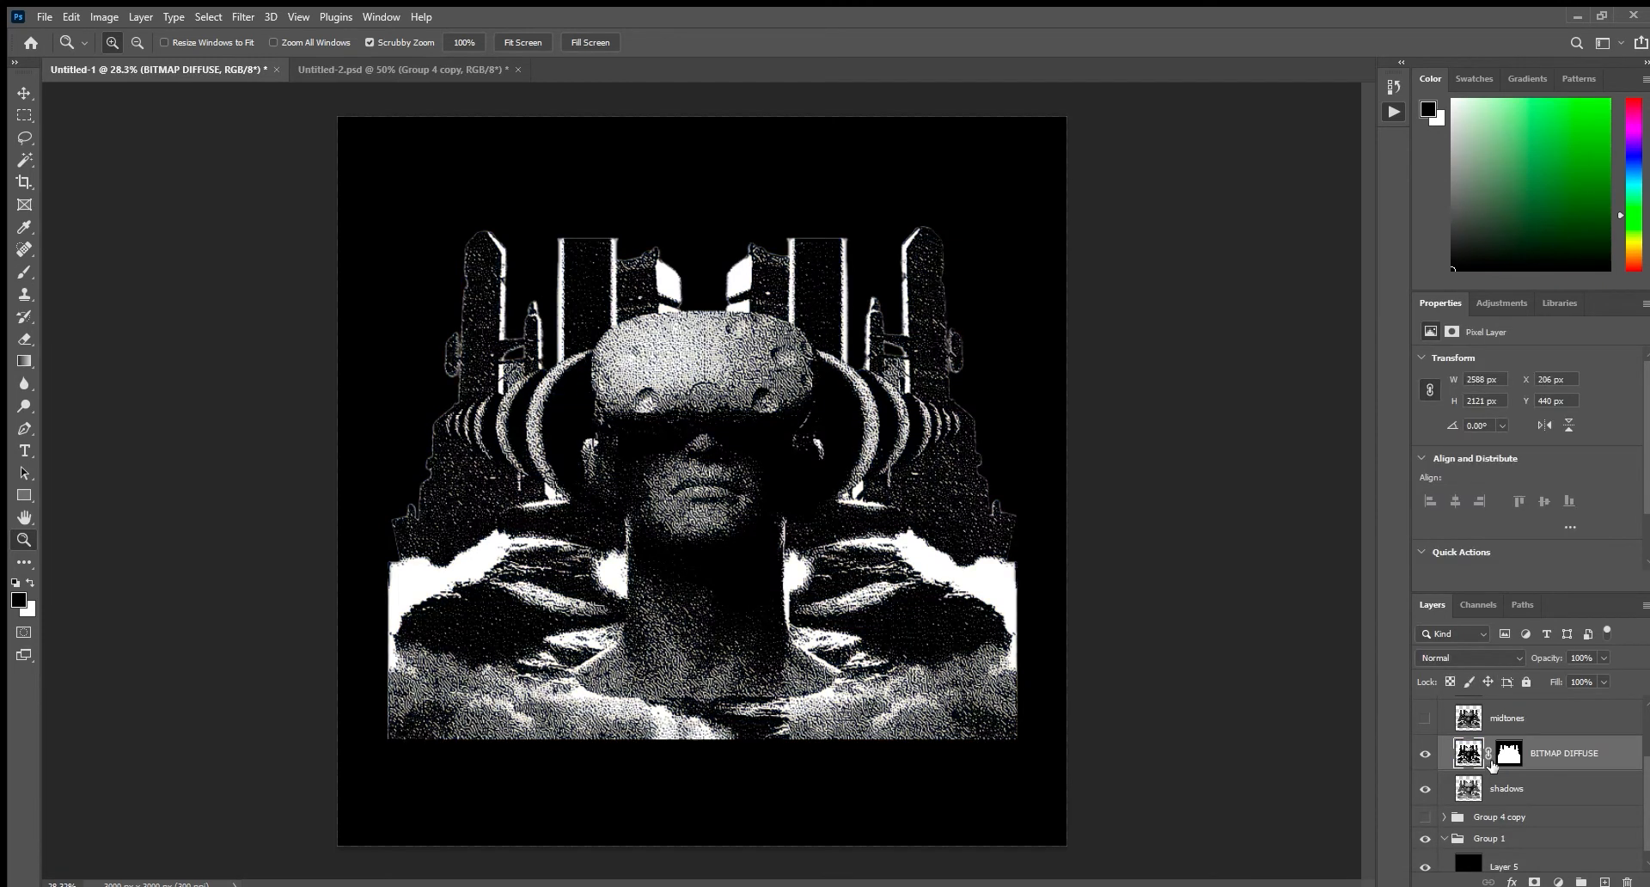
click(1426, 754)
click(1426, 753)
Show the midtones layer, generate a BITMAP DIFFUSE layer from it and delete the accompanying blue COLOR layer.
scroll(1437, 778, up, 1)
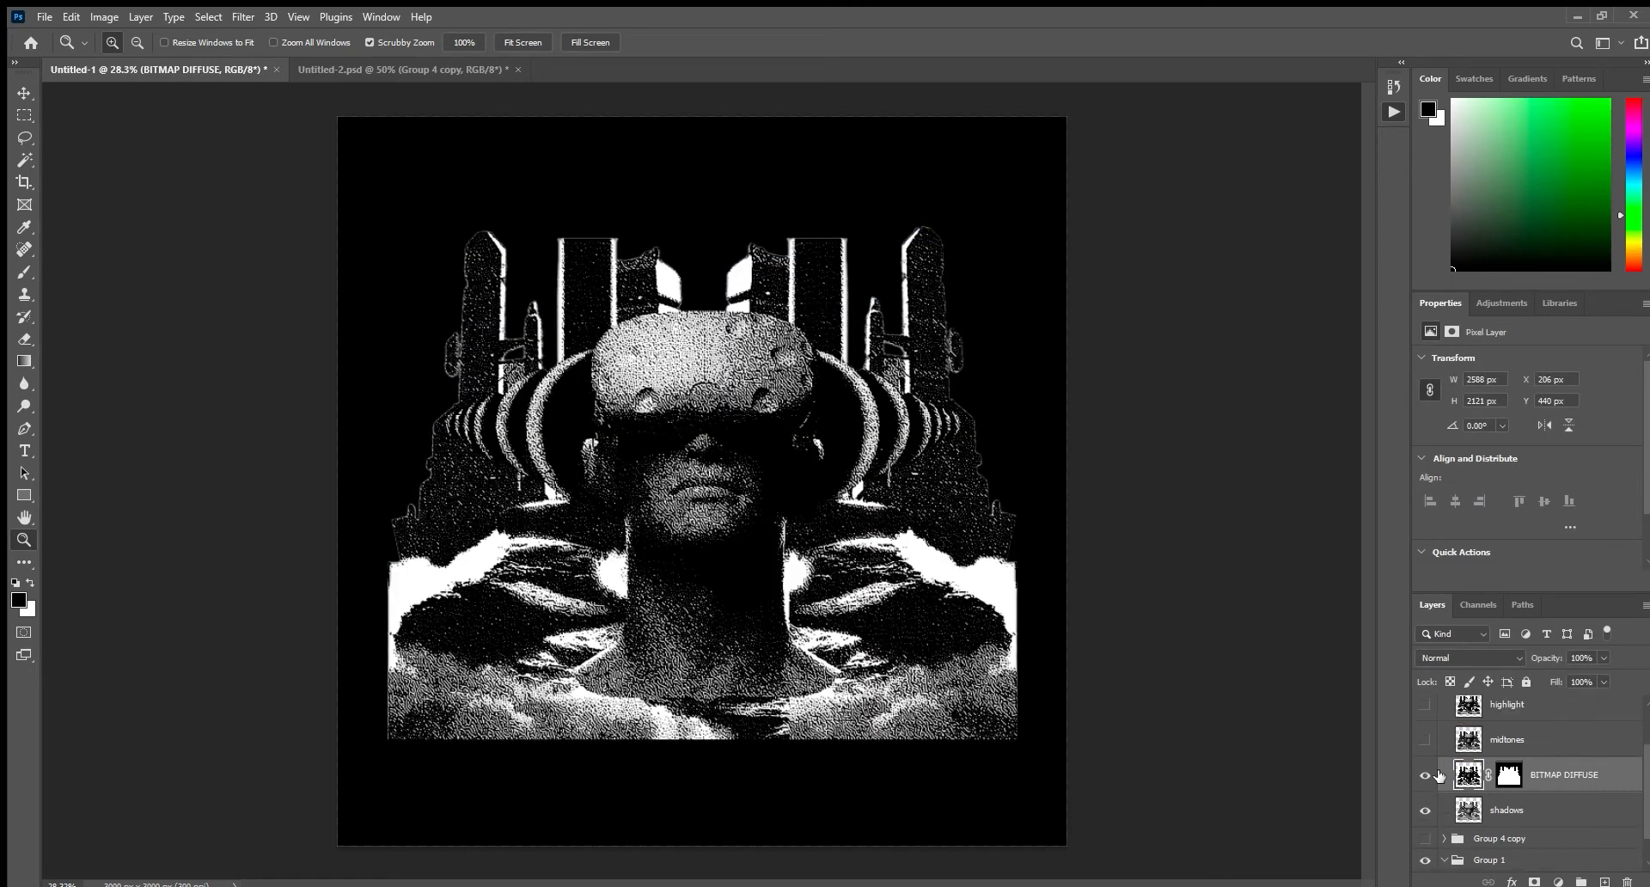
click(1425, 739)
click(1506, 742)
click(1419, 739)
click(1424, 740)
double_click(1482, 739)
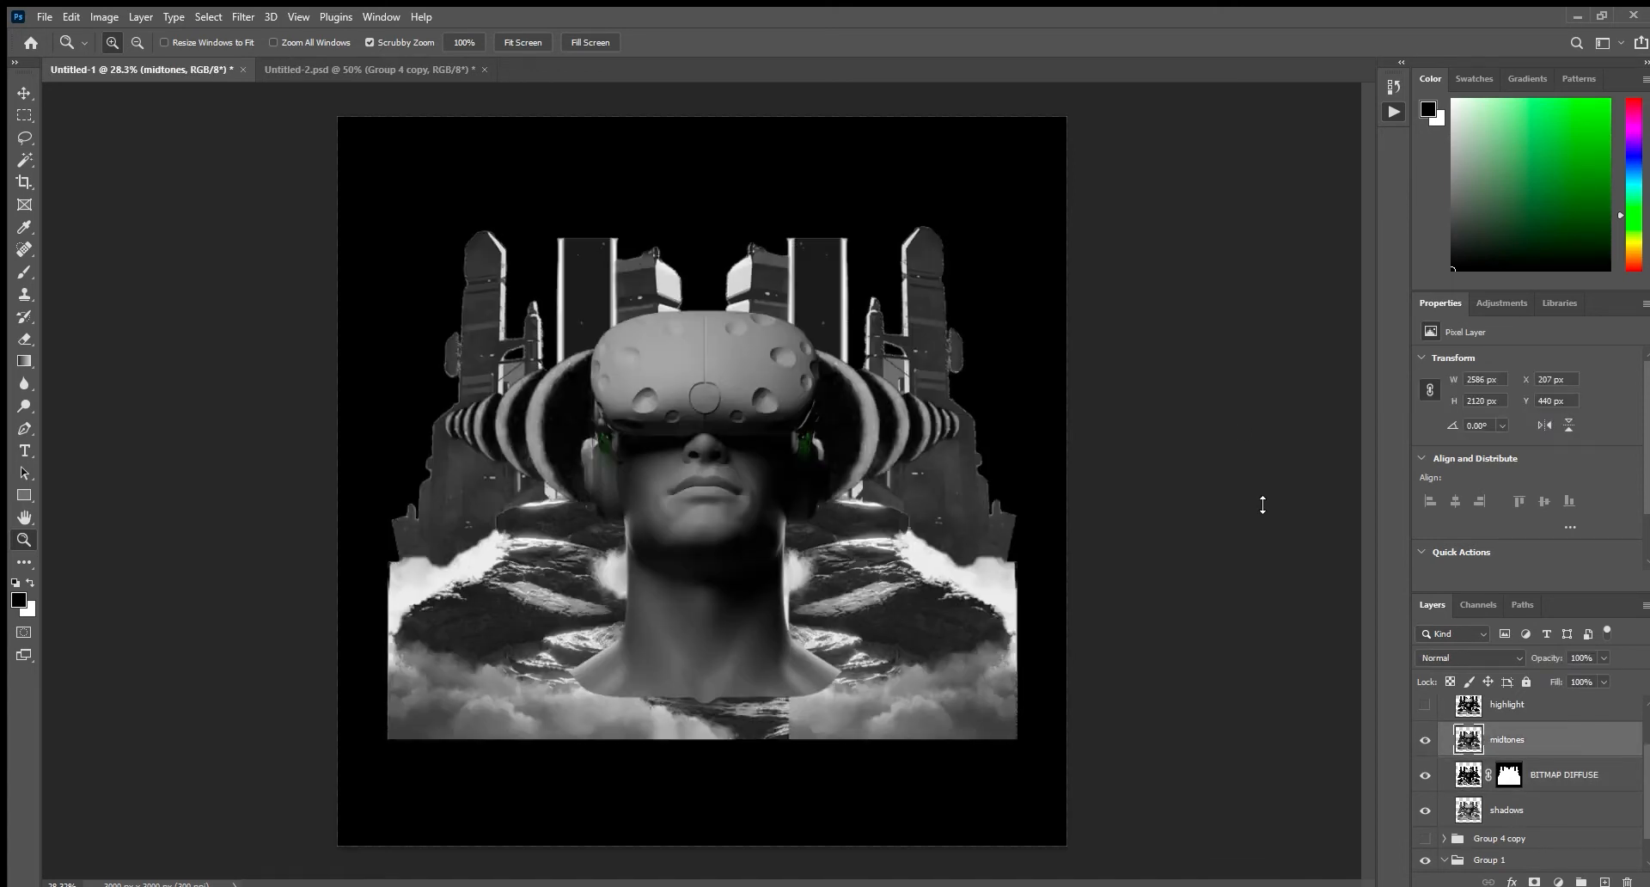
key(ctrl+w)
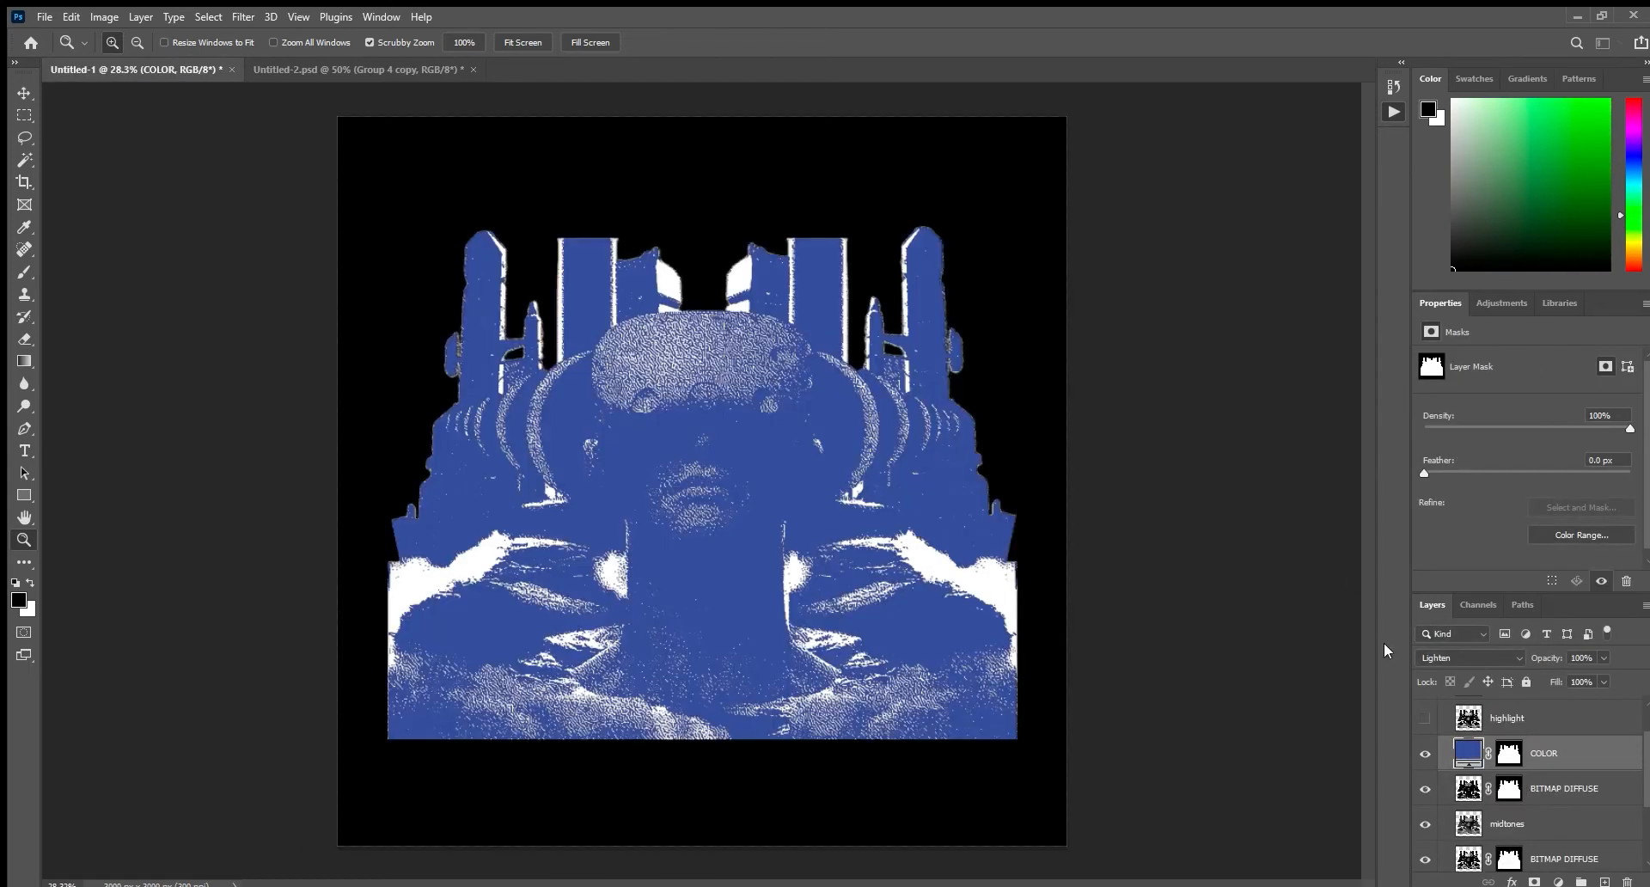
key(Delete)
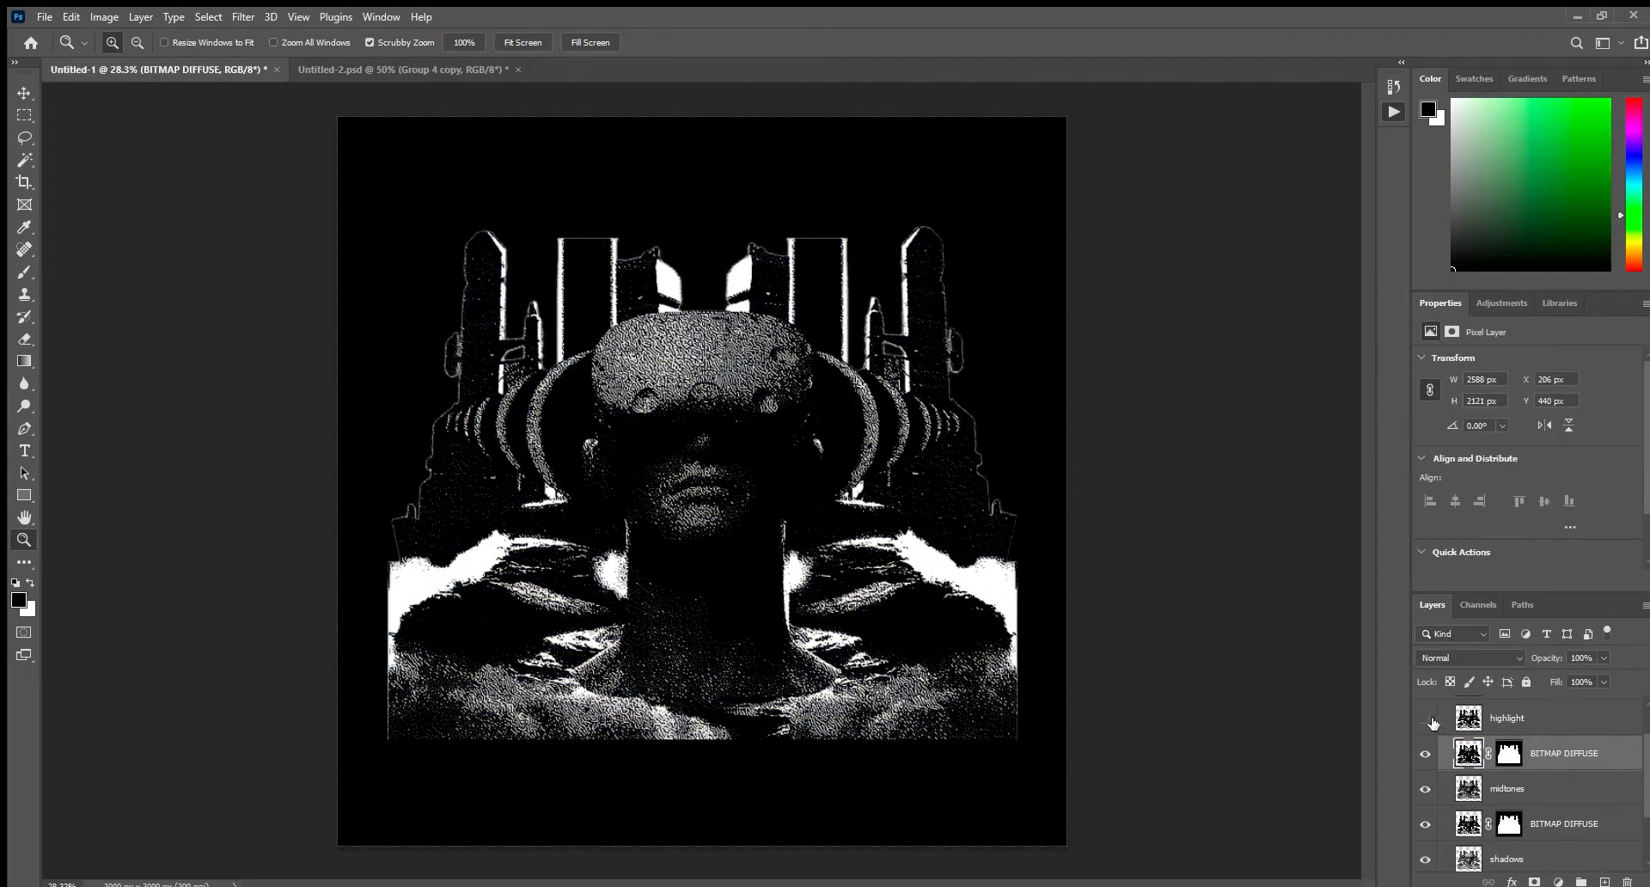
Show the highlight layer and generate its BITMAP DIFFUSE layer with the blue COLOR layer.
click(1426, 720)
scroll(1433, 741, up, 3)
click(1539, 783)
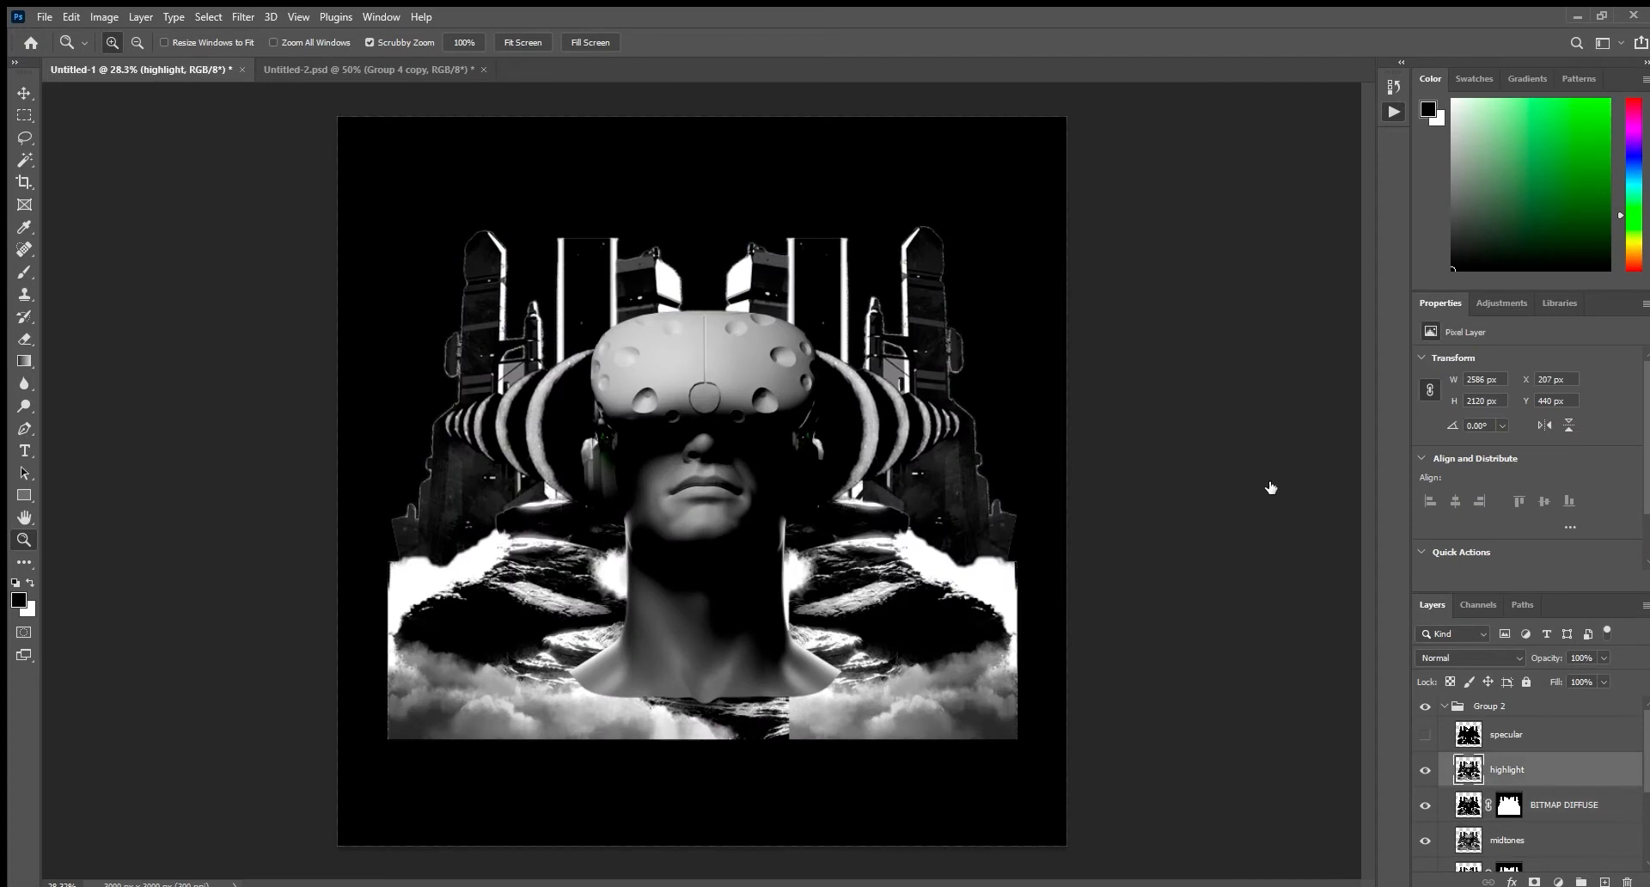
key(F2)
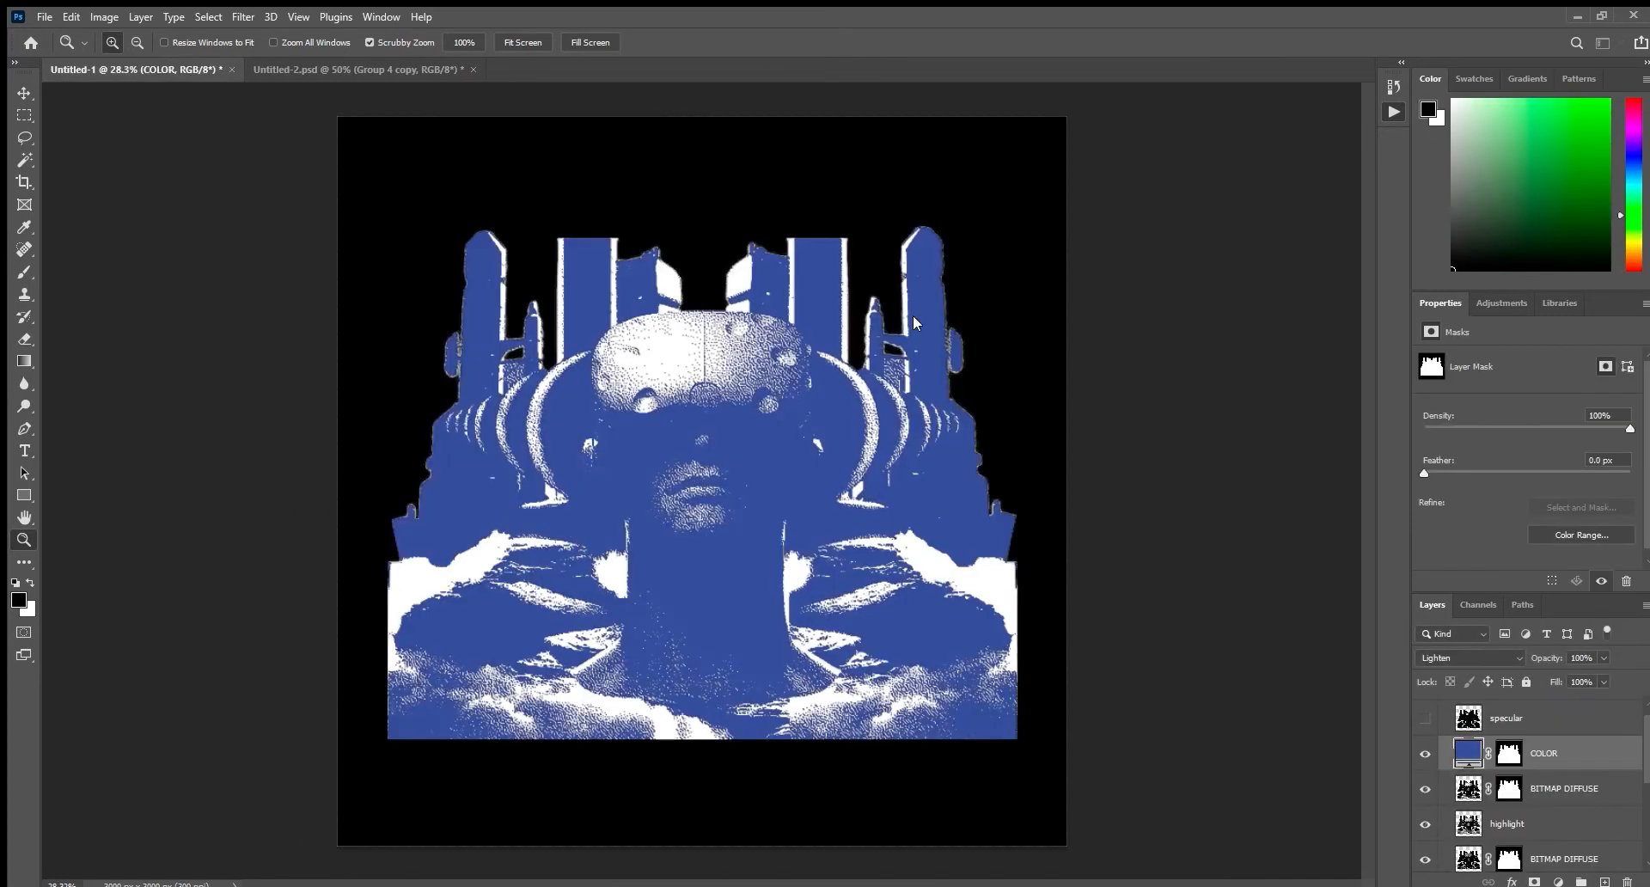
Delete the blue COLOR layer above the highlight bitmap, then show the specular layer and generate its BITMAP DIFFUSE layer.
key(Delete)
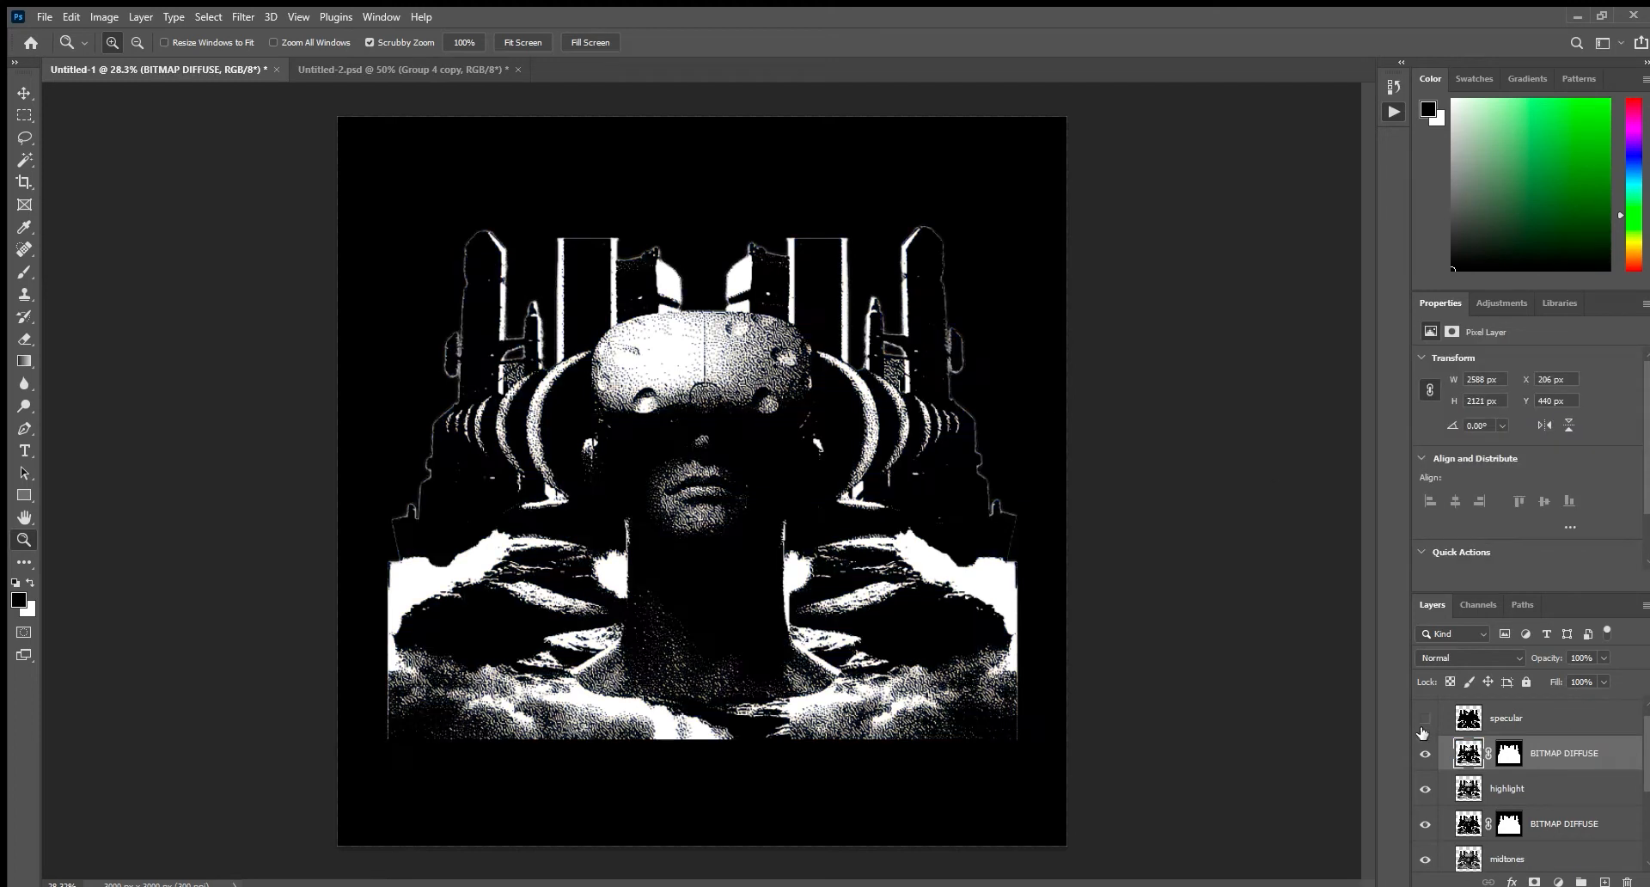
click(1424, 722)
click(1481, 728)
key(F2)
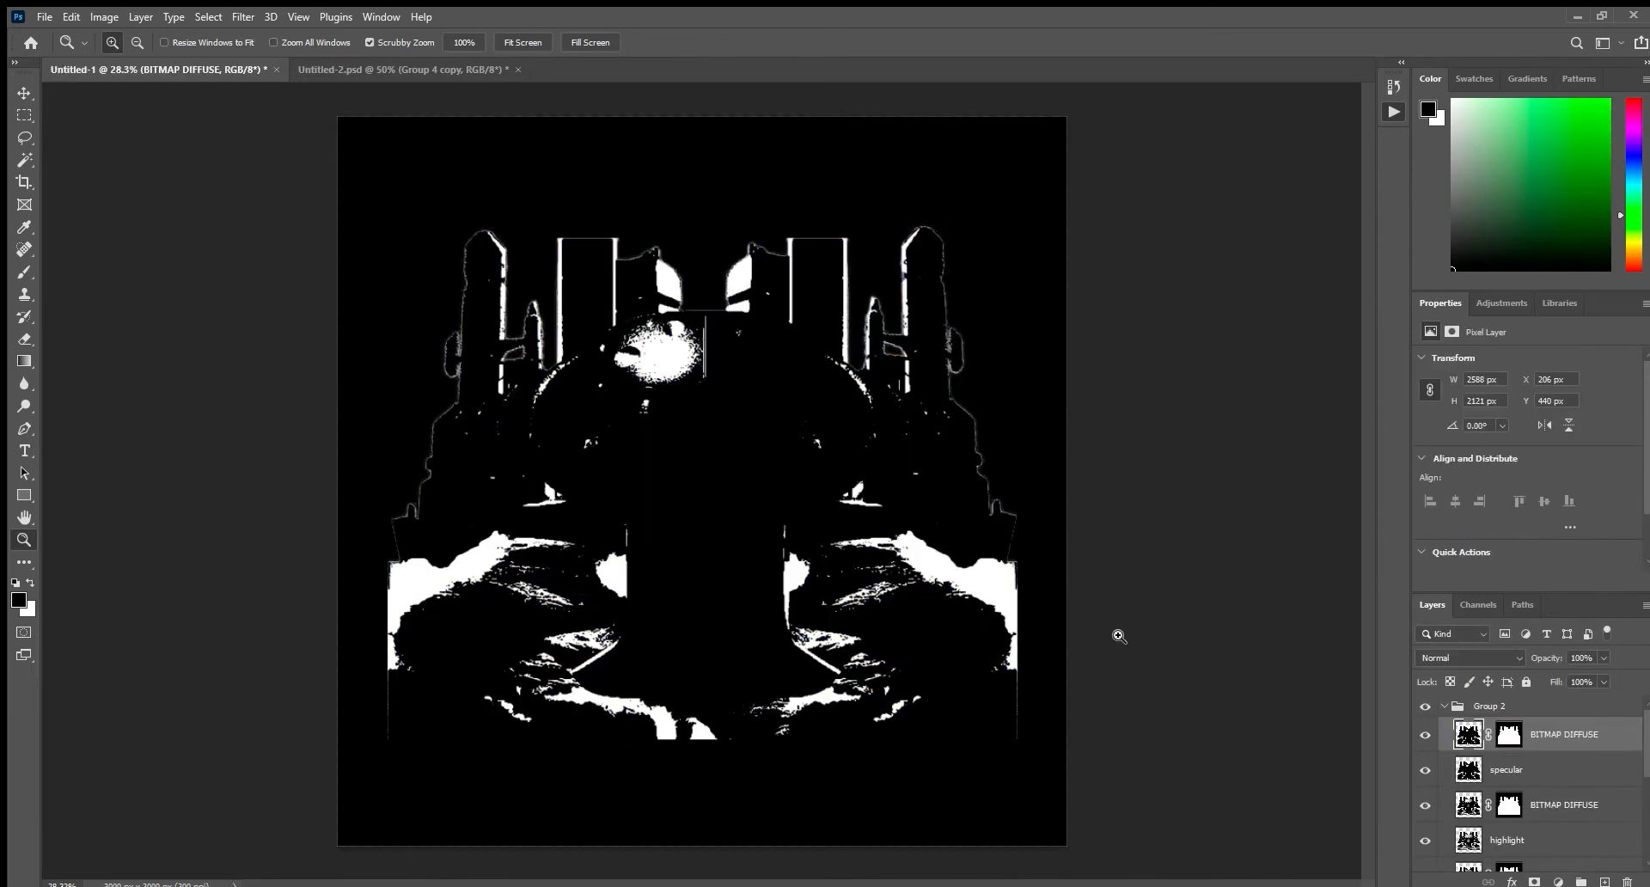
drag(602, 331, 666, 388)
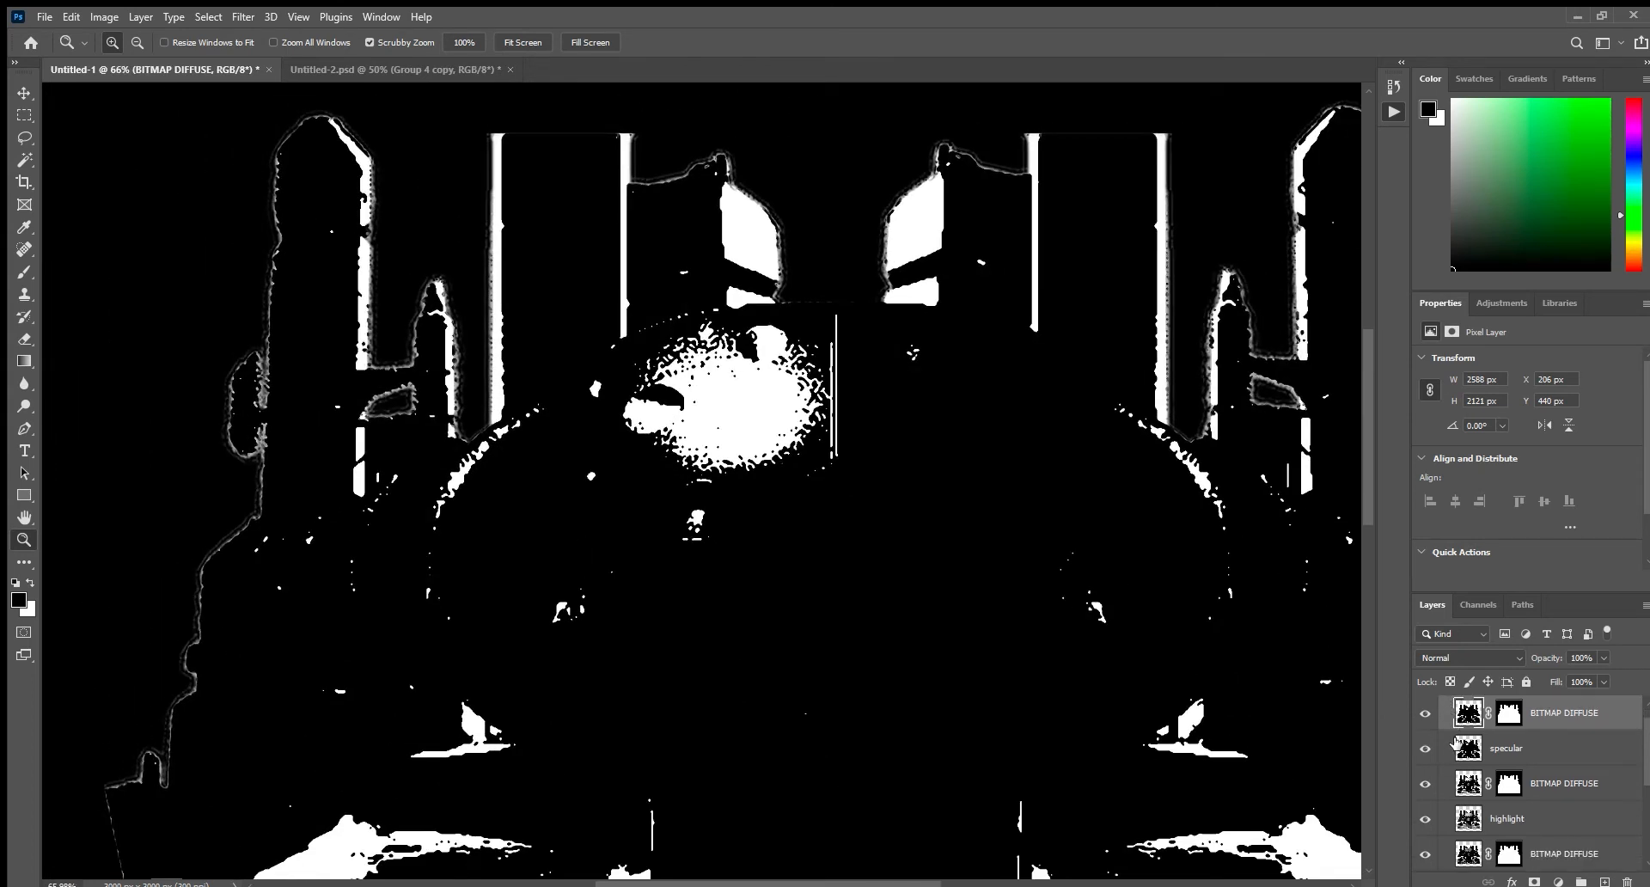
Group the specular, highlight, midtones and shadows source layers and send the group to the bottom of the layer stack.
click(1524, 781)
ctrl+click(1524, 842)
scroll(1524, 842, down, 4)
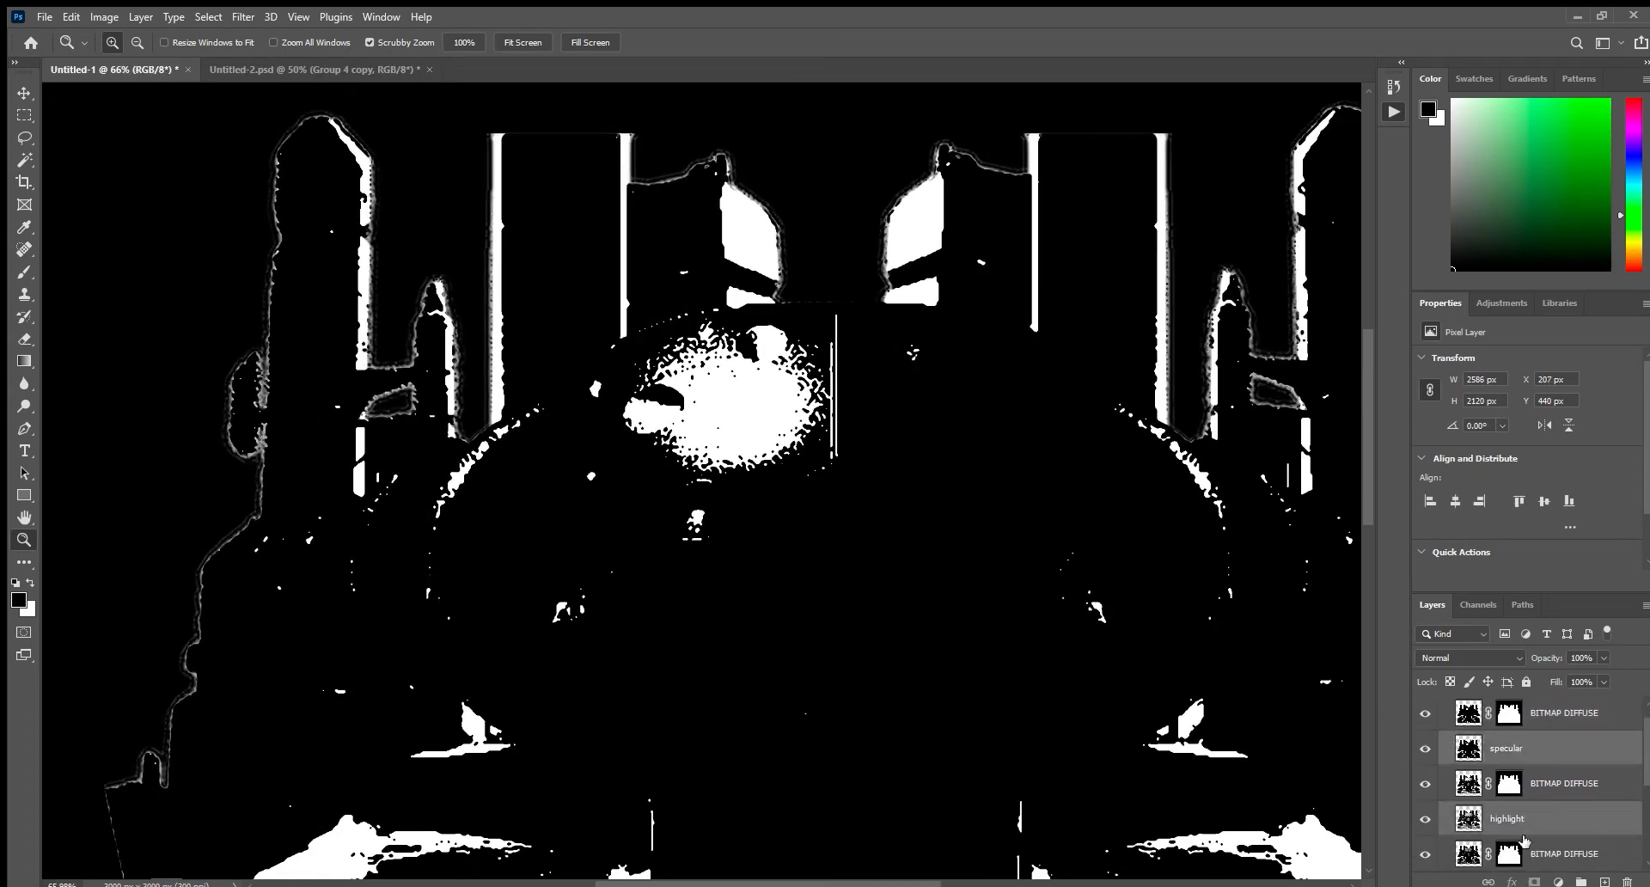
ctrl+click(1523, 828)
scroll(1524, 827, down, 1)
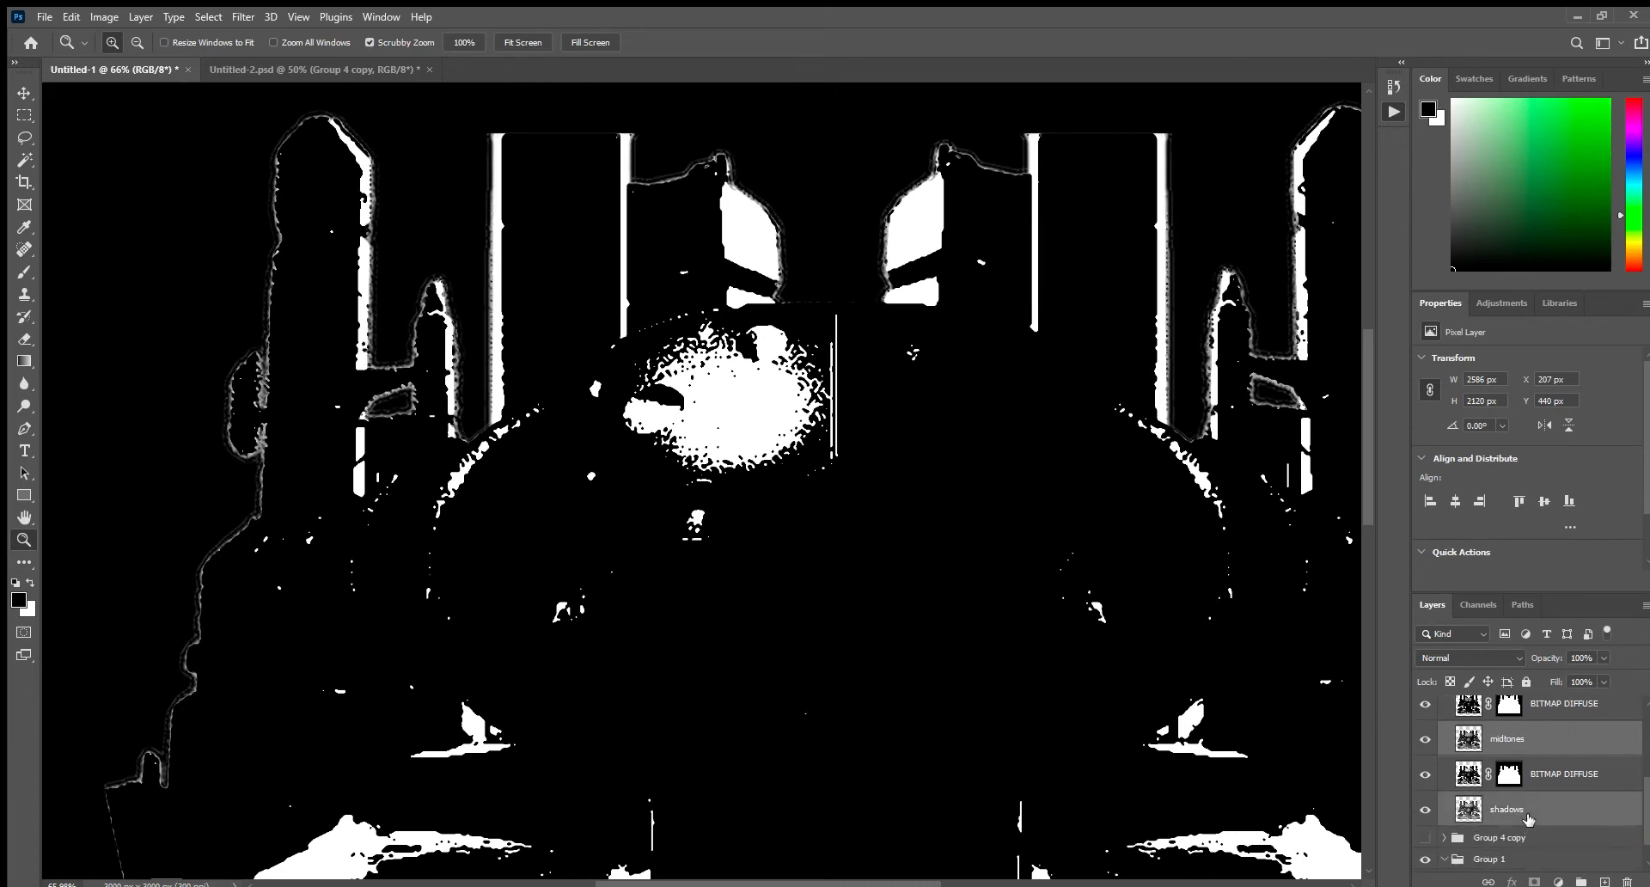
key(ctrl+g)
key(ctrl+shift+bracketleft)
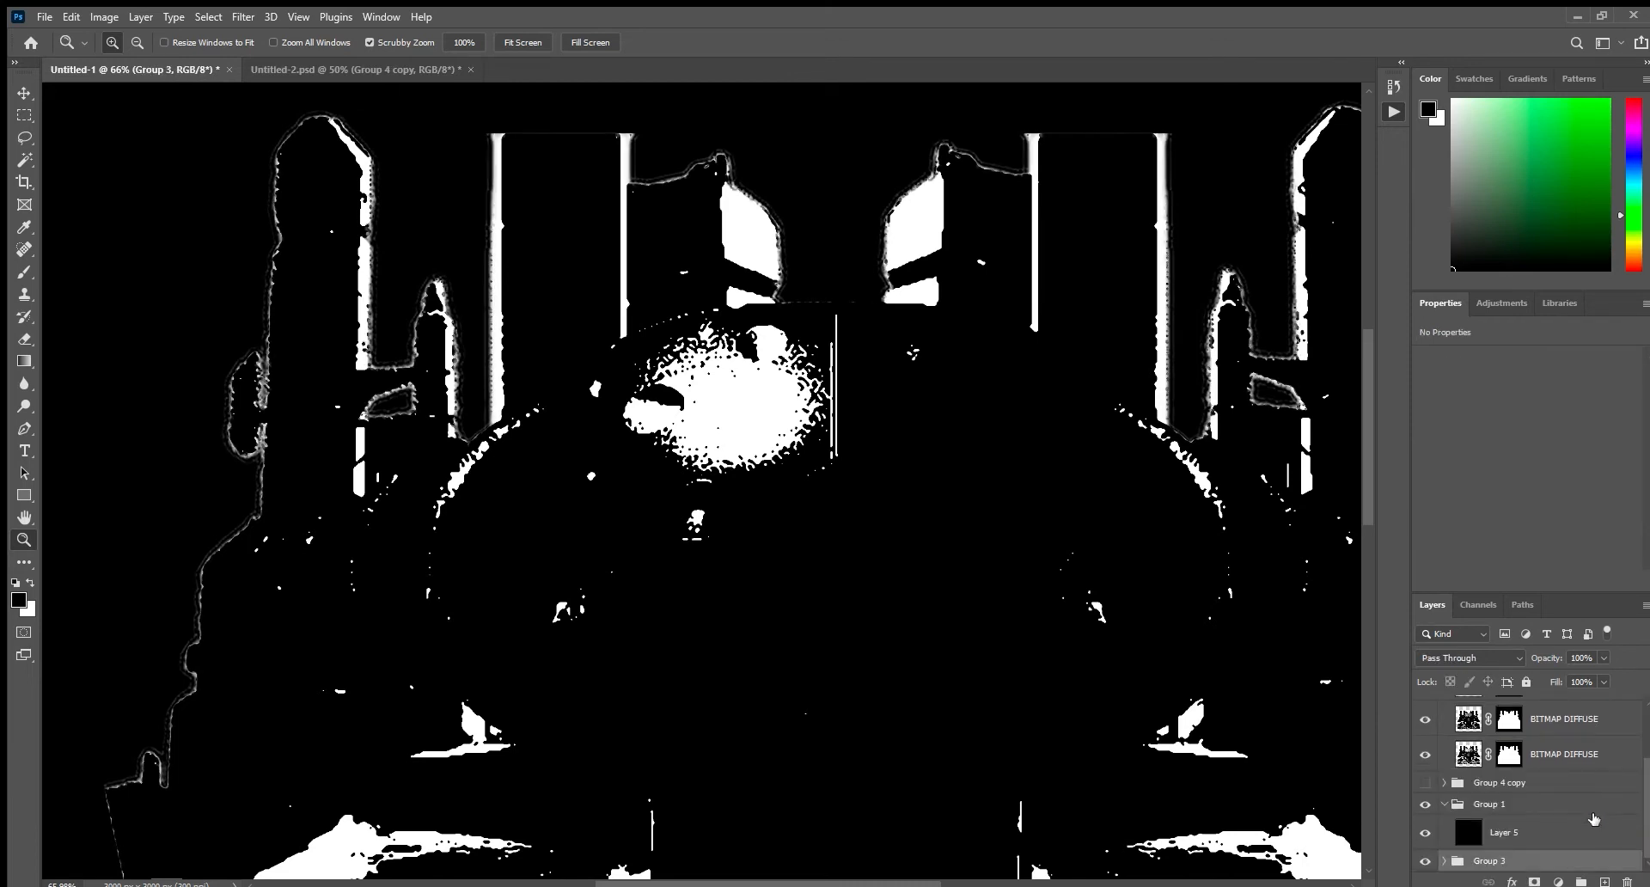
Rename the group holding the four source layers as "original".
double_click(1492, 861)
text(original)
key(Return)
scroll(1521, 747, up, 2)
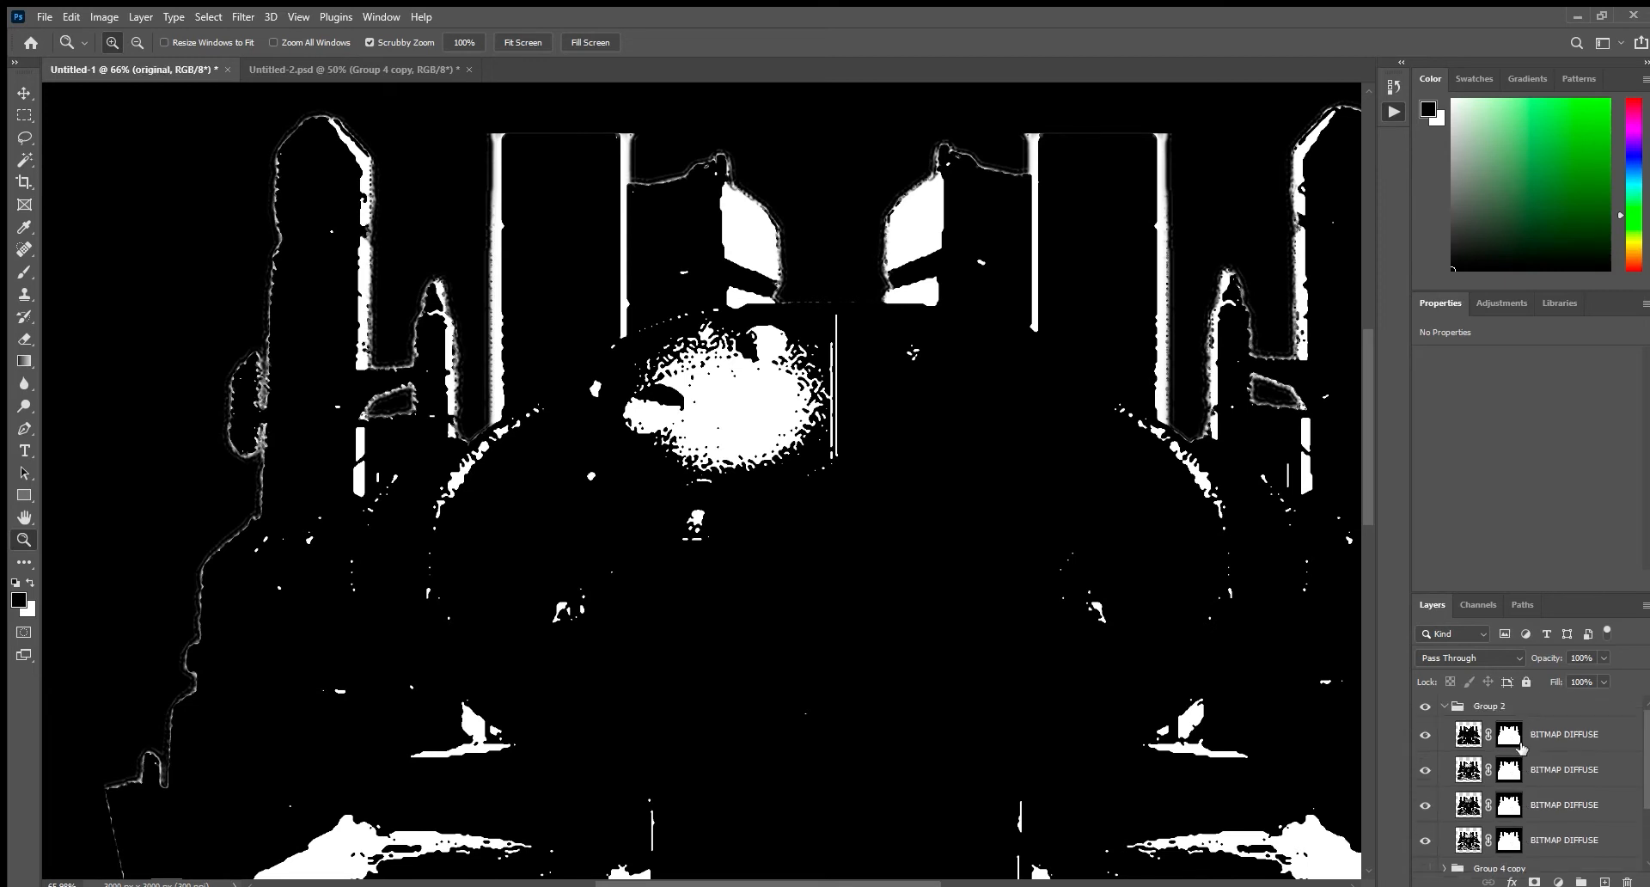
Rename the group holding the four BITMAP DIFFUSE layers as "Reaction diffusion".
click(1598, 734)
drag(1016, 632, 945, 633)
double_click(1488, 707)
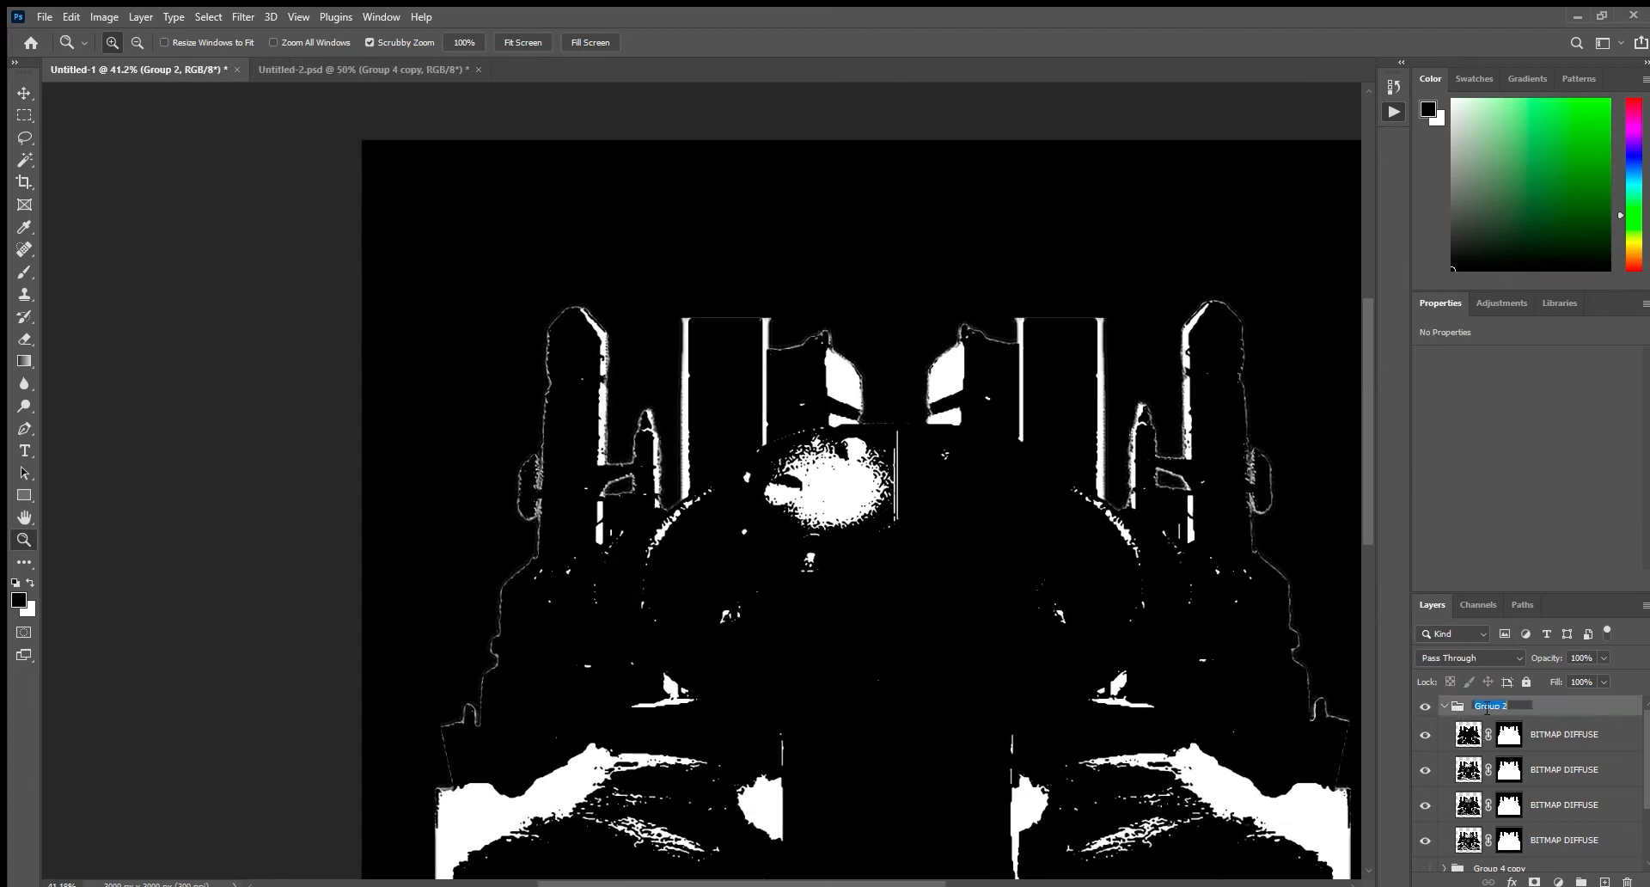
text(R)
key(Return)
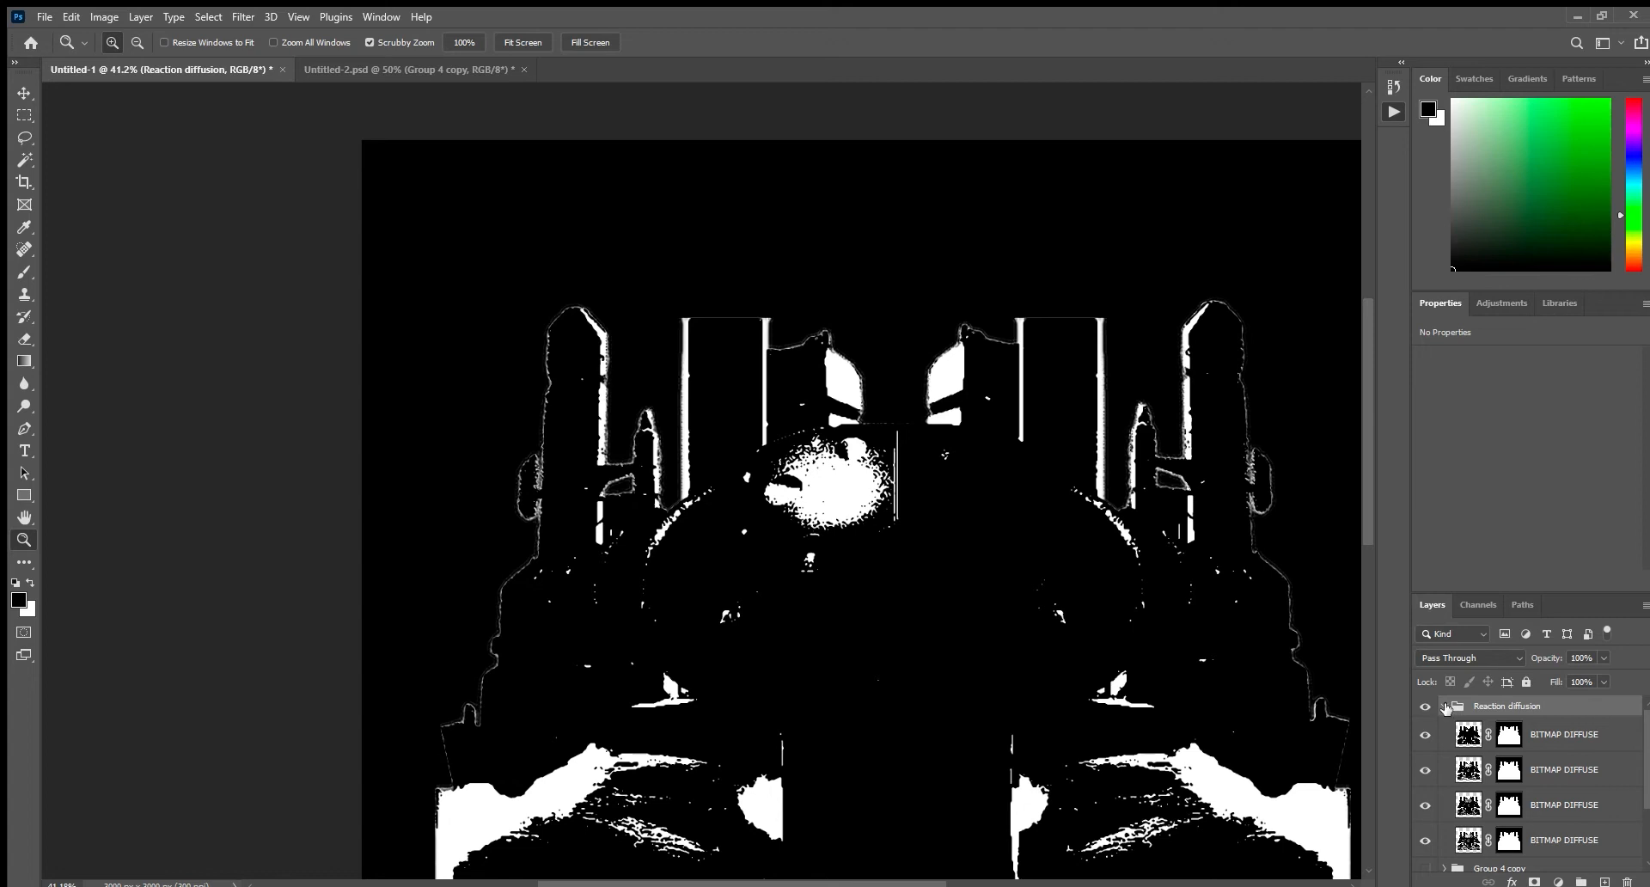
click(1446, 707)
click(1445, 708)
Select the lowest BITMAP DIFFUSE layer and hide the three above it to isolate the shadows bitmap.
scroll(1547, 746, down, 3)
click(1541, 749)
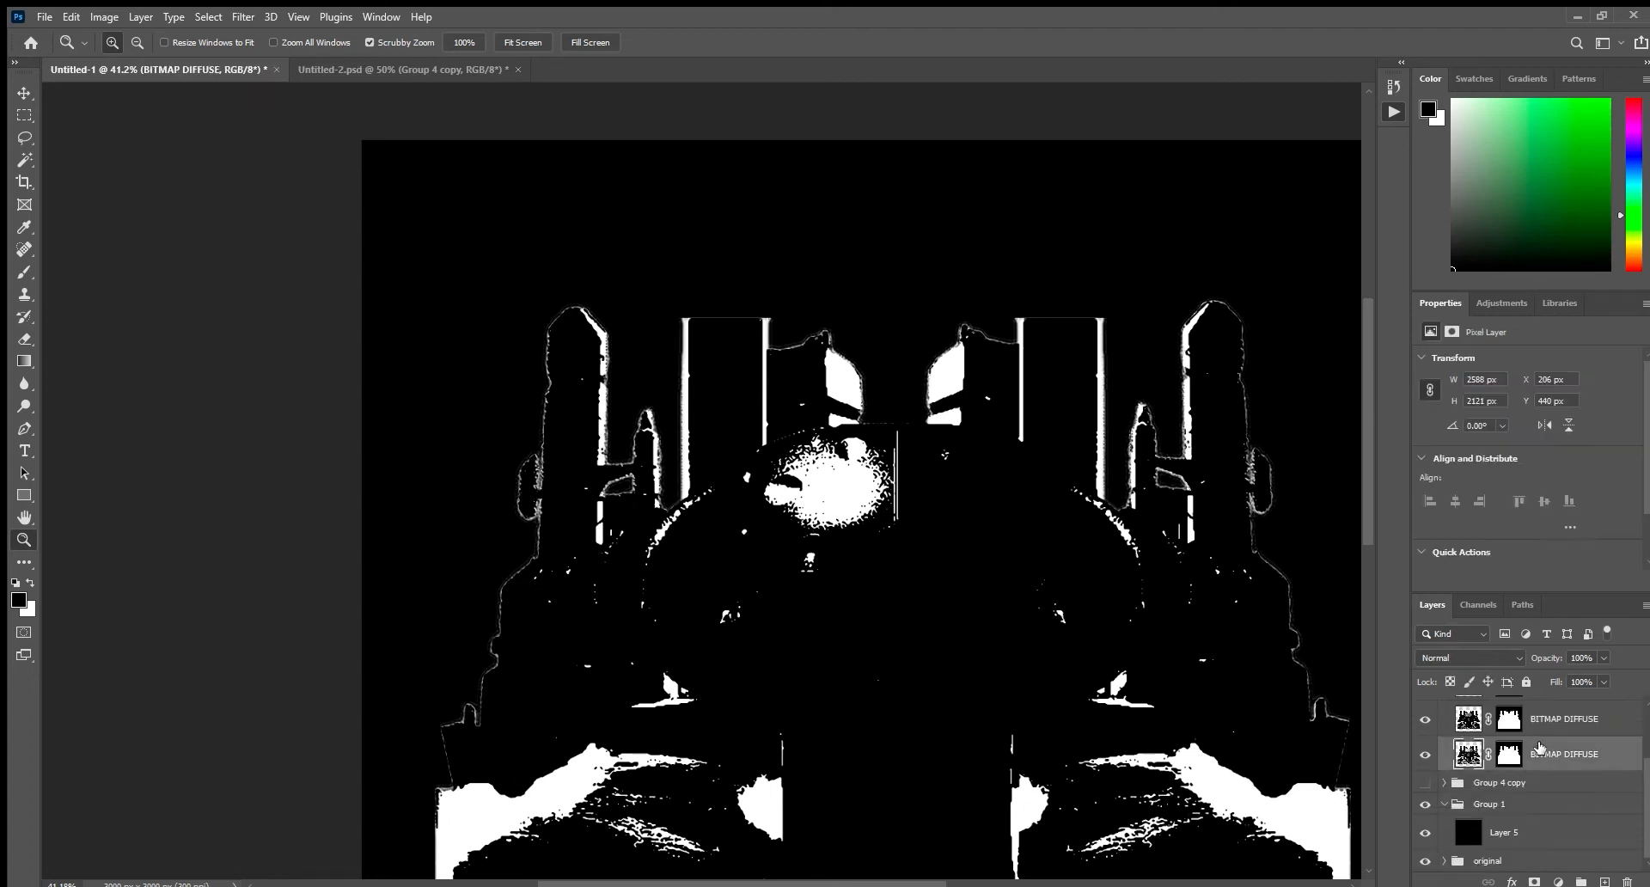
scroll(1427, 753, up, 2)
click(1426, 760)
click(1424, 726)
scroll(1425, 741, up, 2)
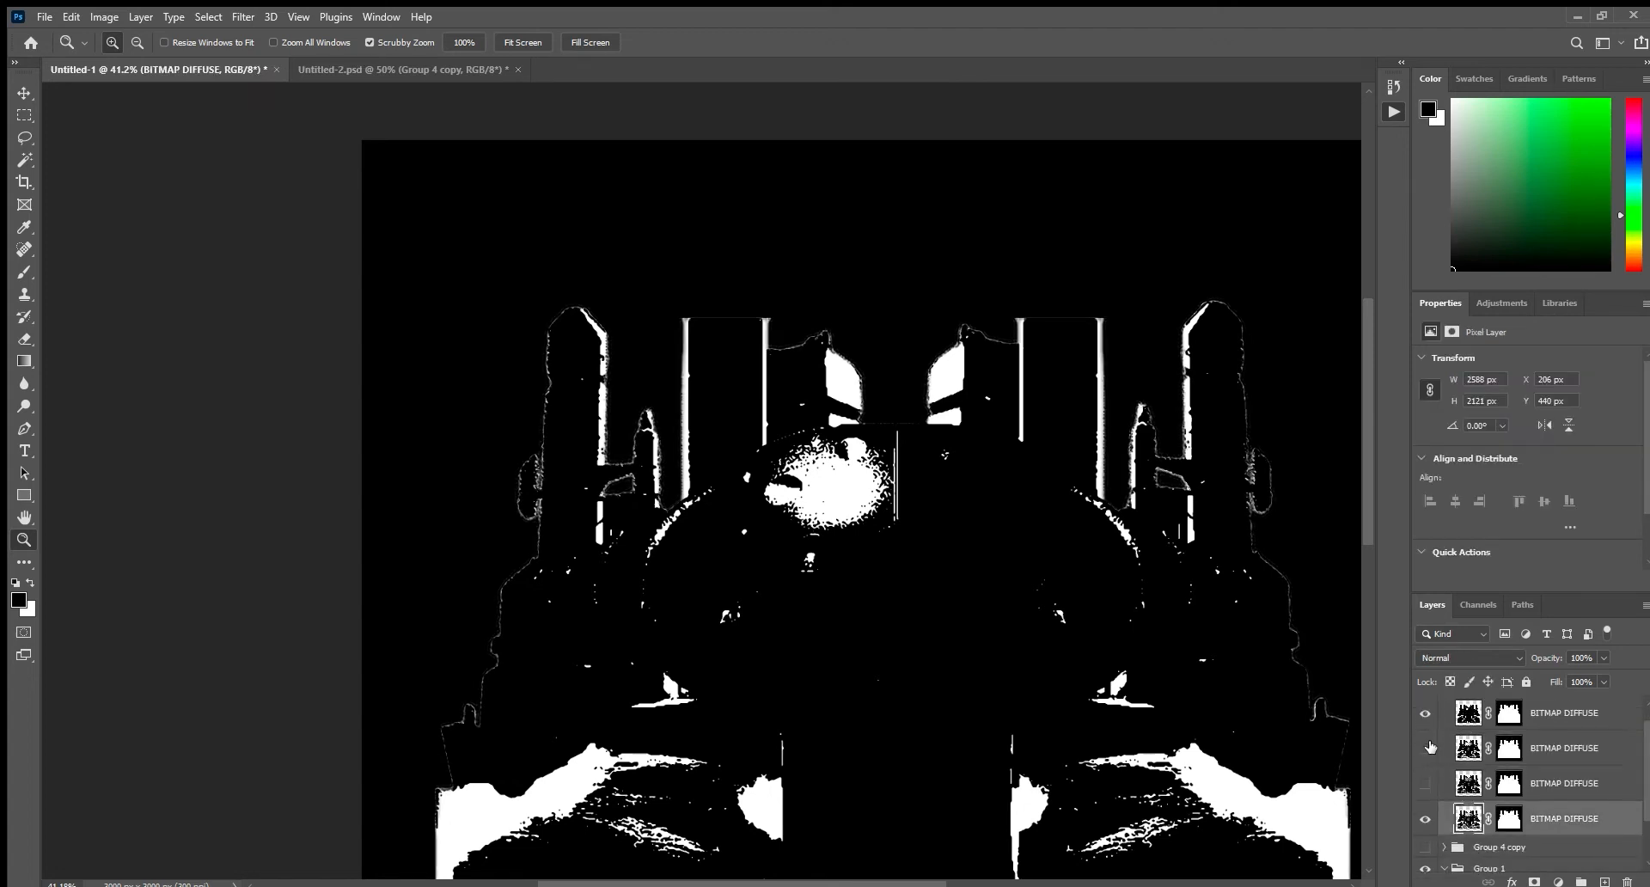
click(1425, 736)
scroll(1433, 774, down, 2)
drag(970, 650, 1040, 689)
drag(1040, 689, 971, 647)
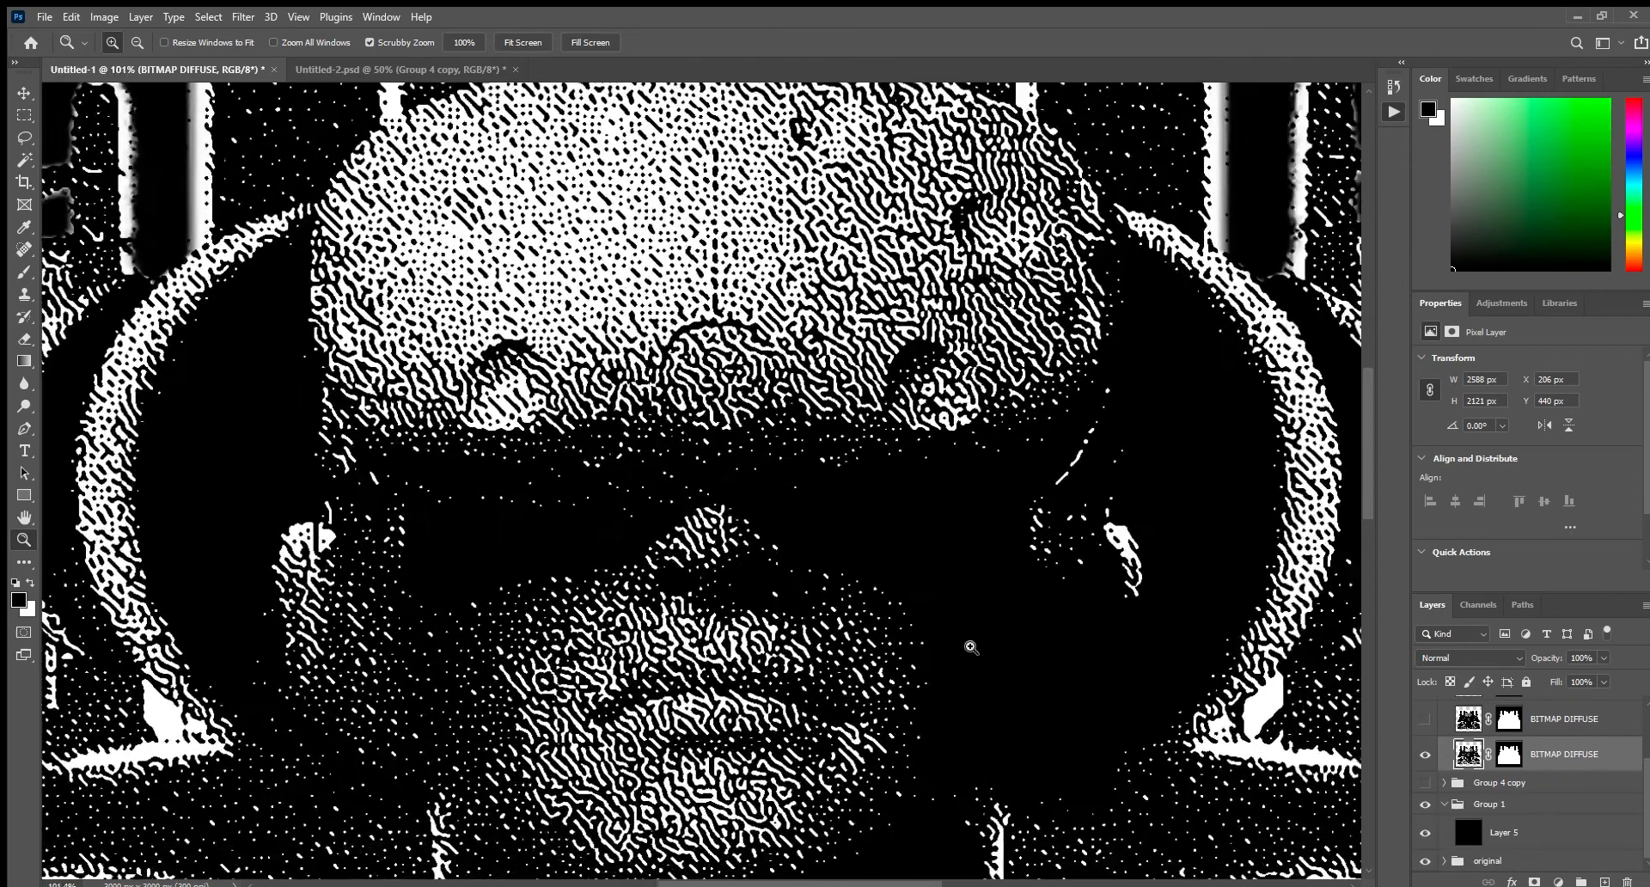
Delete the black areas of the lowest BITMAP DIFFUSE layer with the Magic Wand, keeping only its white texture.
click(23, 159)
click(890, 570)
key(Delete)
key(ctrl+z)
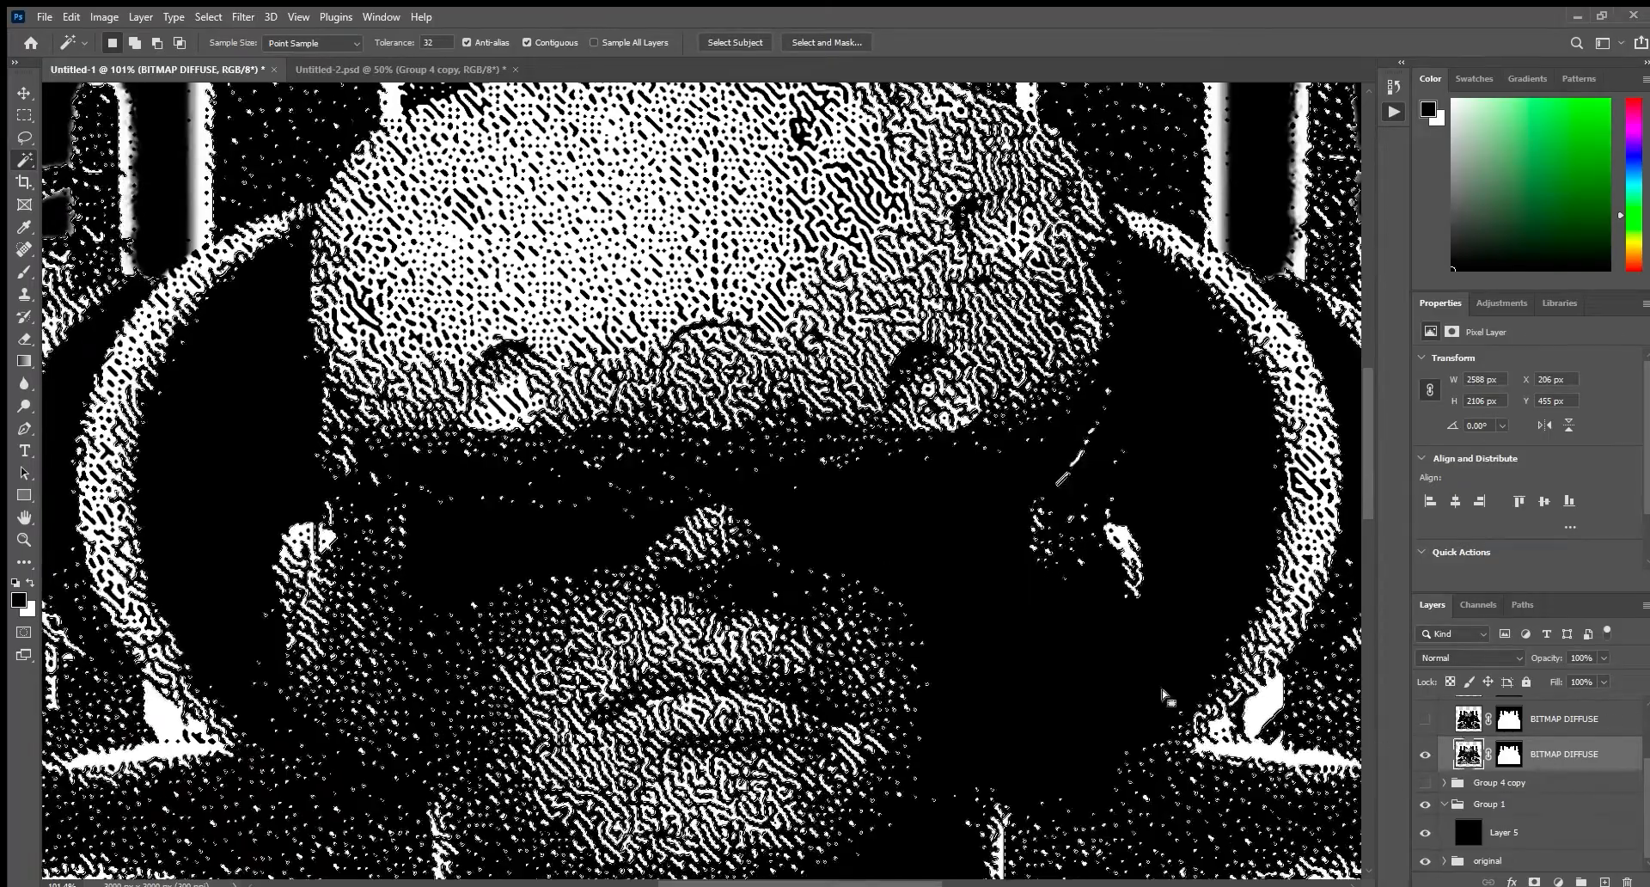
scroll(1074, 642, down, 1)
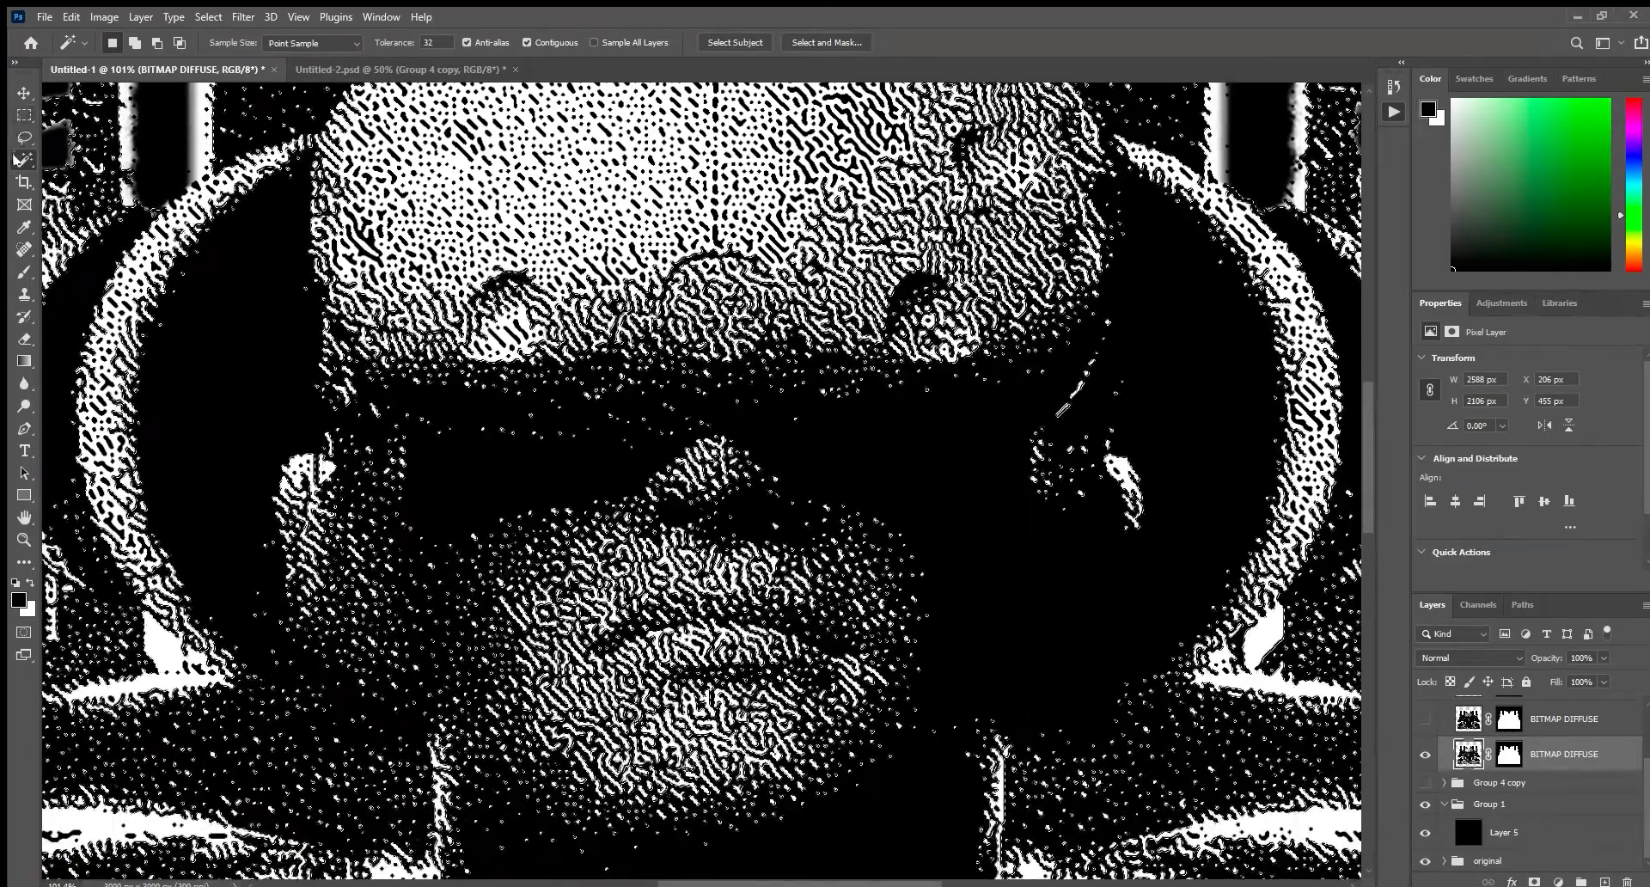
click(1022, 594)
key(Delete)
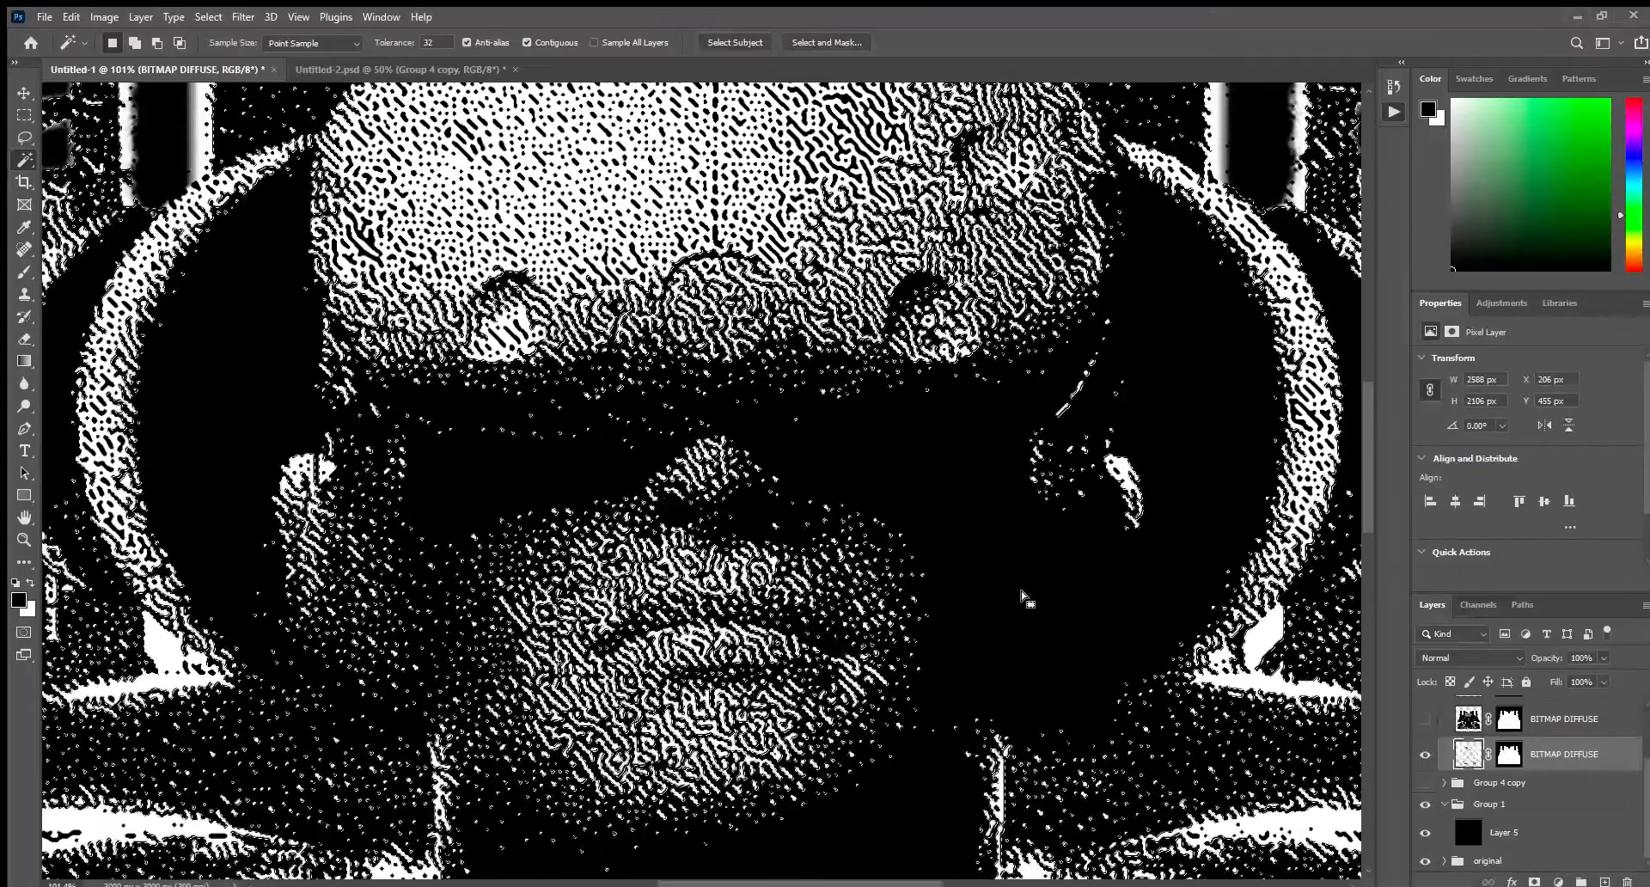
scroll(1023, 594, down, 1)
scroll(971, 650, down, 1)
key(z)
drag(971, 651, 822, 650)
key(ctrl+z)
key(ctrl+z)
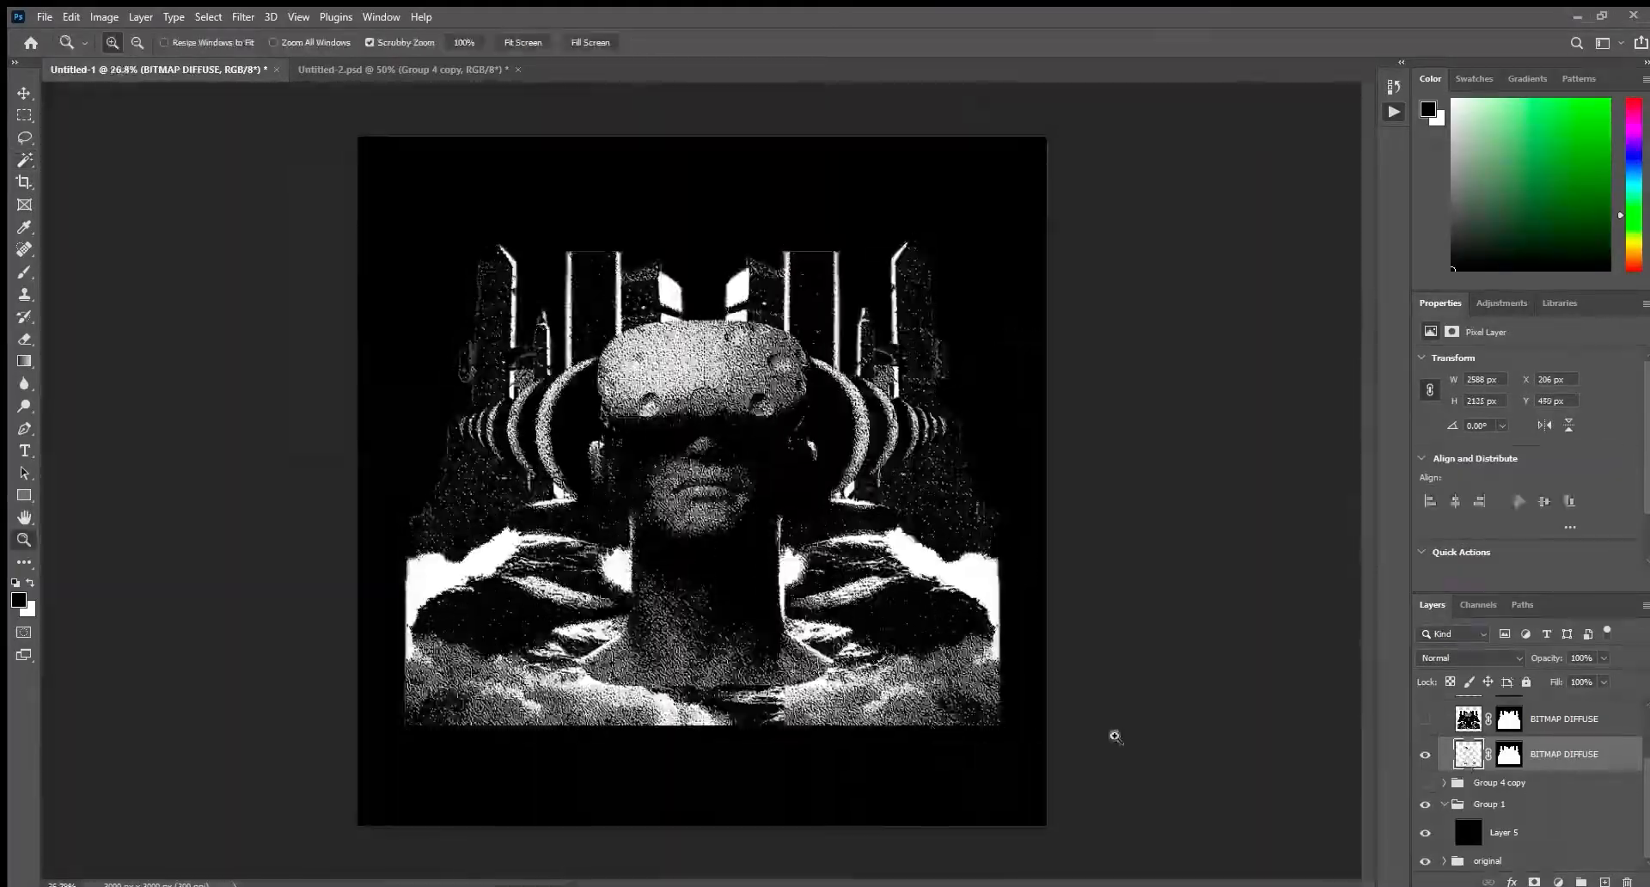
Show the midtones BITMAP DIFFUSE layer and remove its black areas with the Magic Wand.
click(1464, 728)
click(1425, 719)
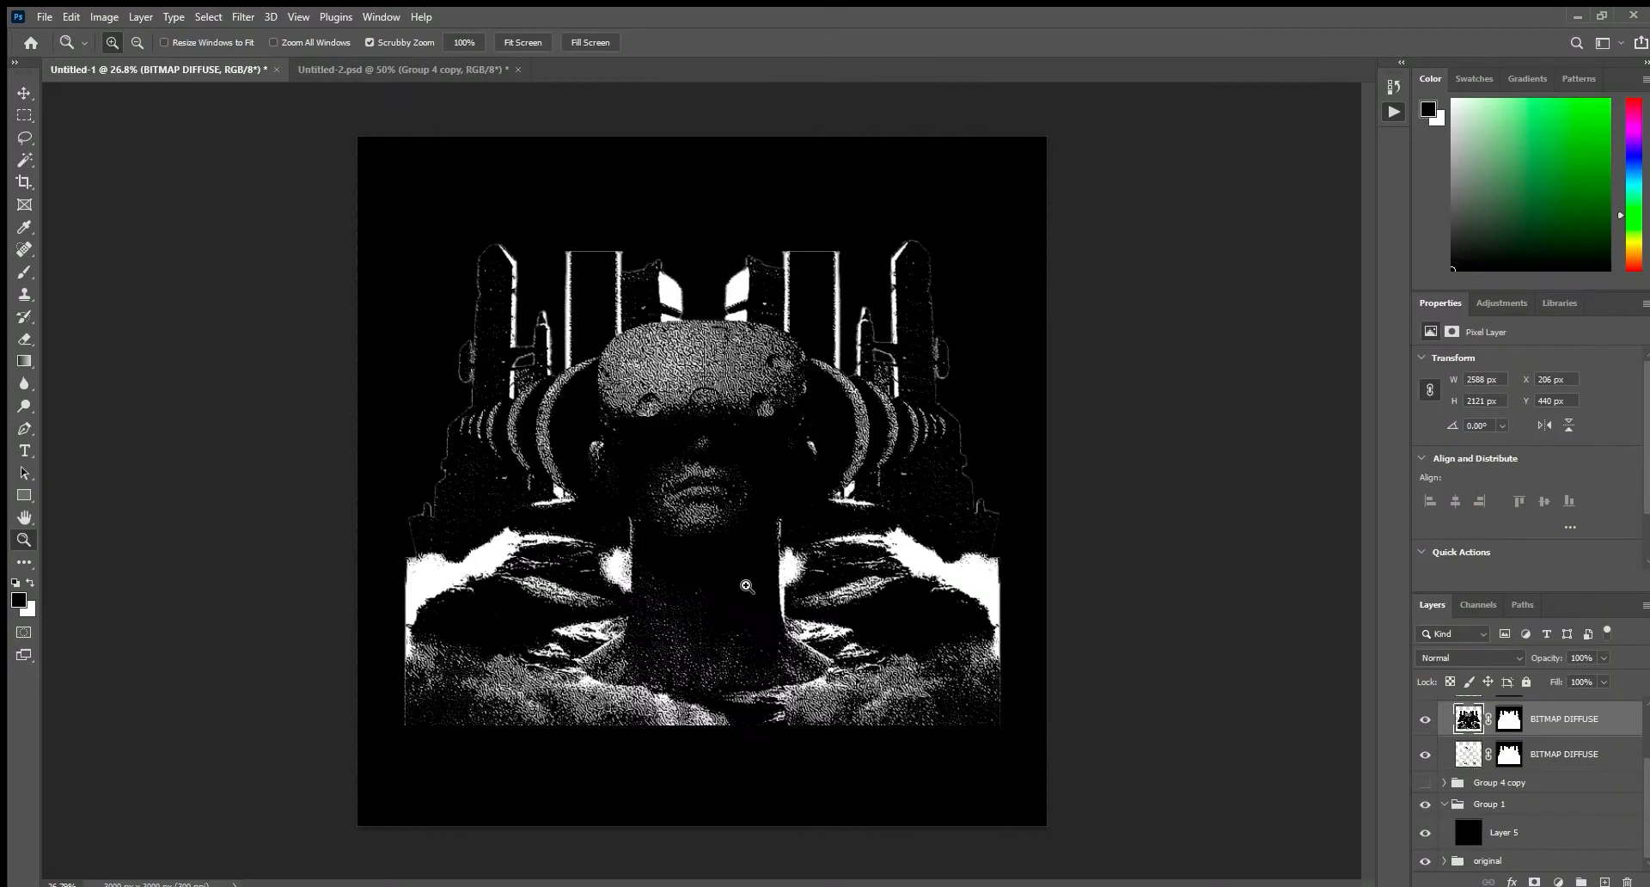
drag(754, 581, 843, 655)
click(22, 161)
click(786, 501)
key(Delete)
key(ctrl+z)
key(ctrl+z)
Show the highlight BITMAP DIFFUSE layer and knock out its black areas with the Magic Wand.
key(z)
drag(822, 504, 861, 593)
scroll(1583, 750, up, 1)
click(1424, 731)
click(1466, 729)
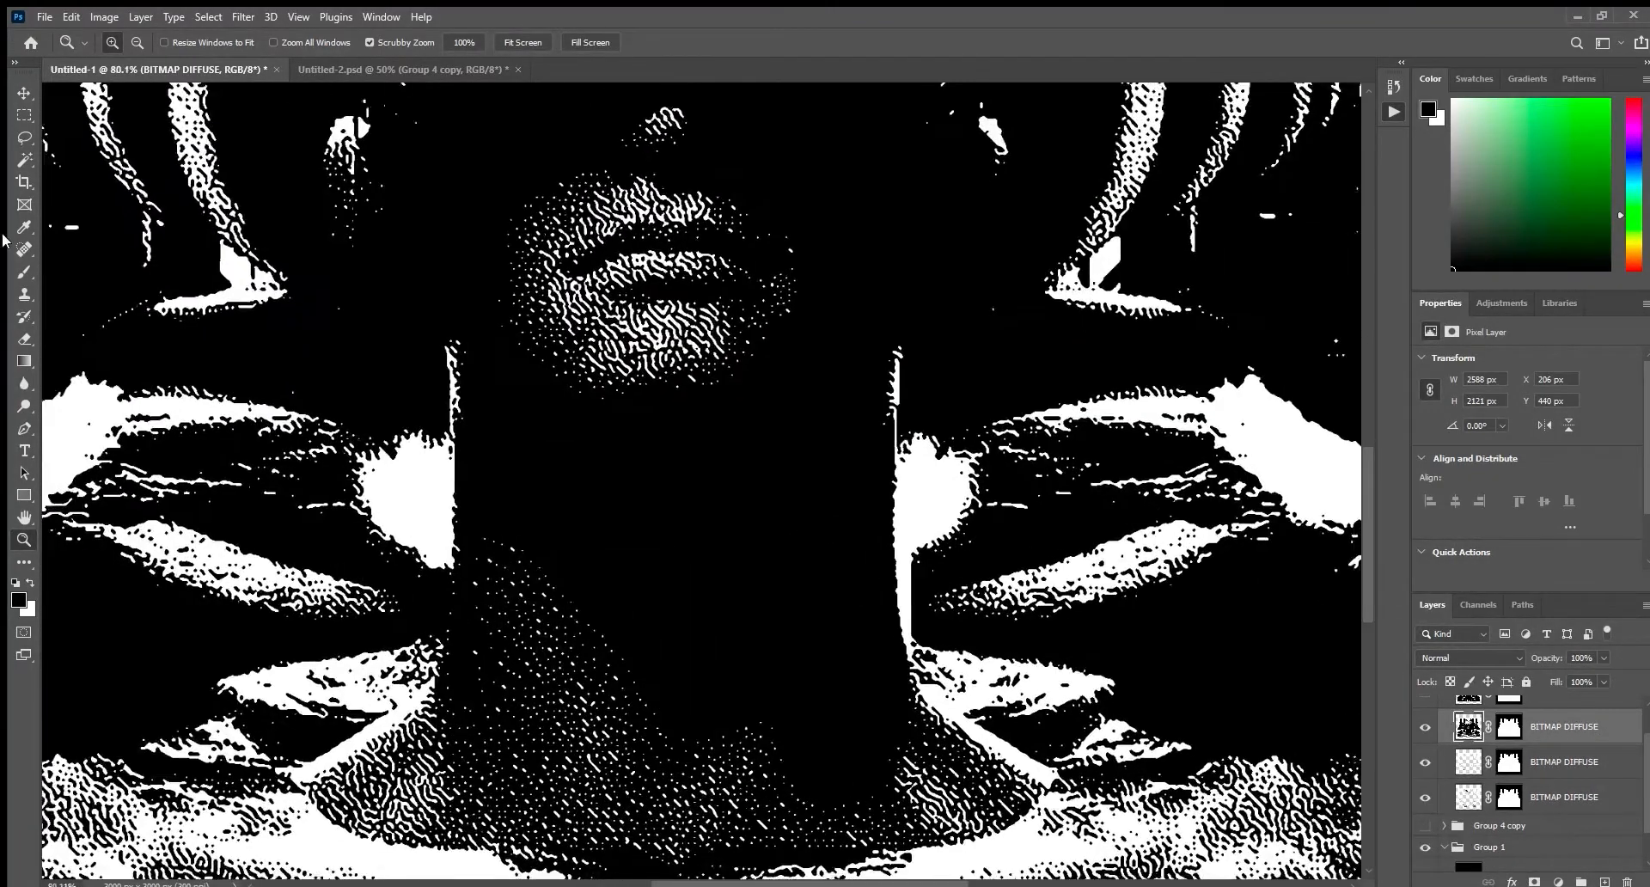
click(26, 161)
click(707, 495)
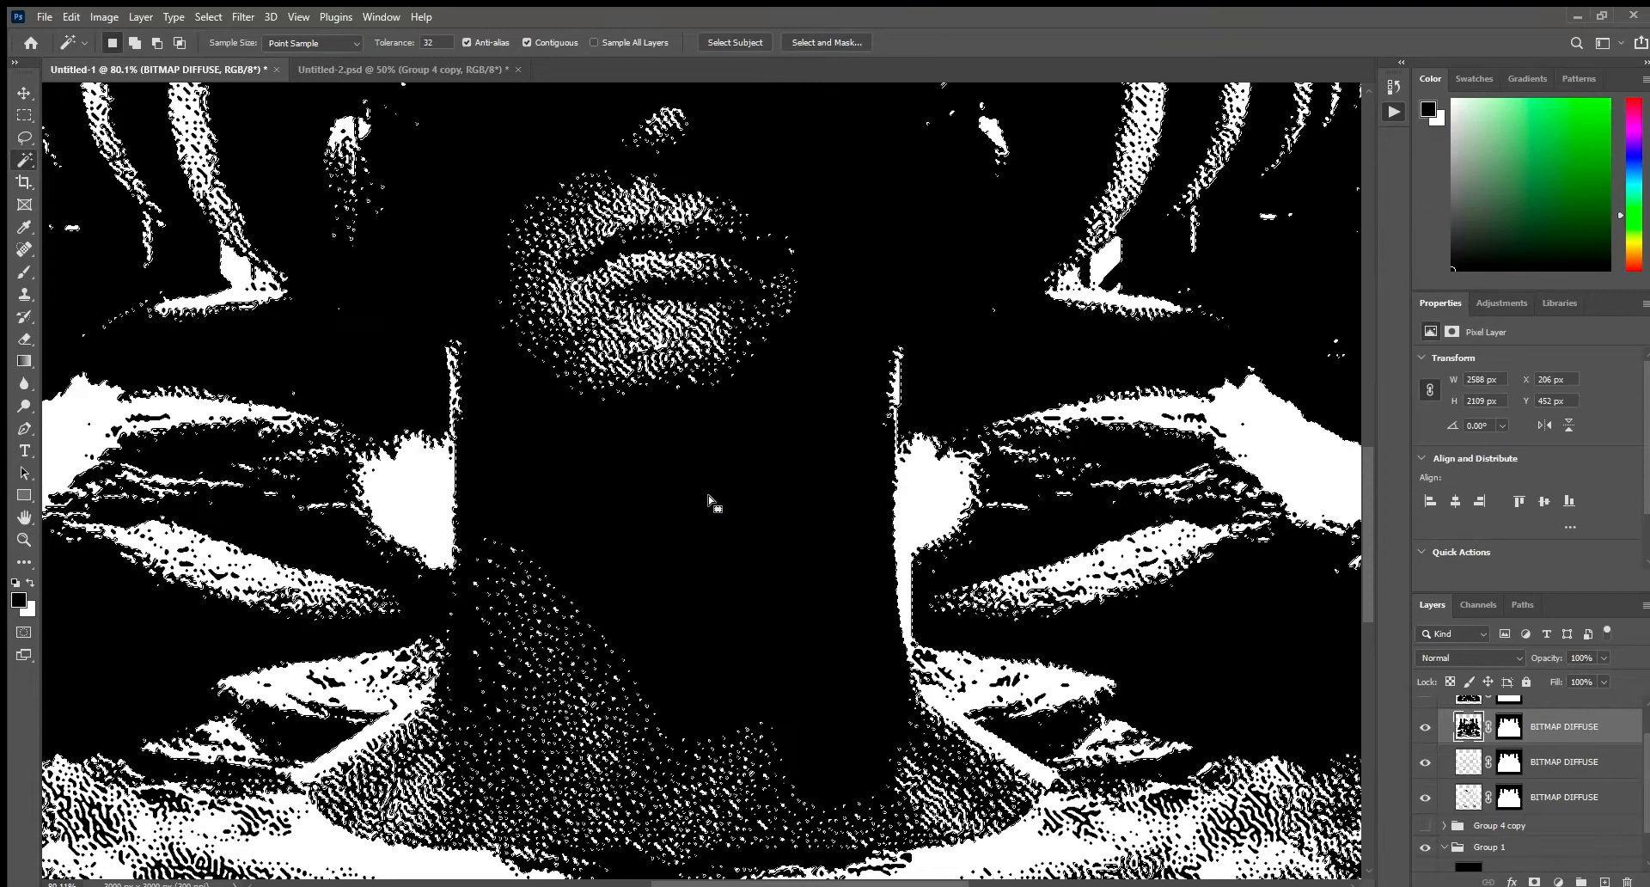
key(Delete)
scroll(1431, 737, up, 1)
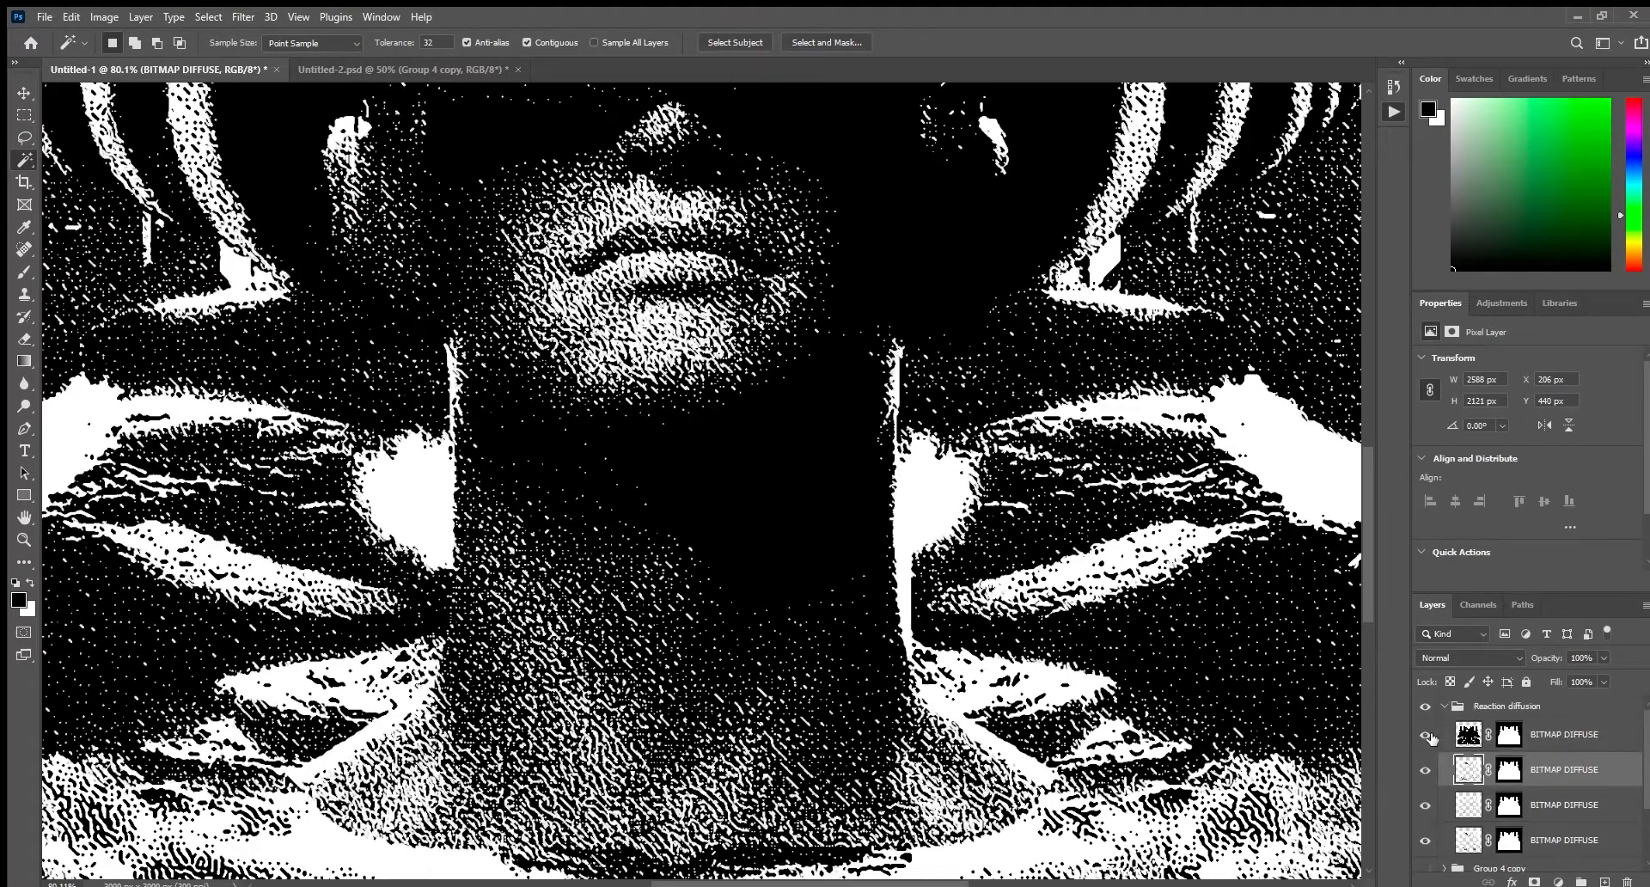
Show the topmost BITMAP DIFFUSE layer, delete its black areas with the Magic Wand and clear the selection.
click(1427, 736)
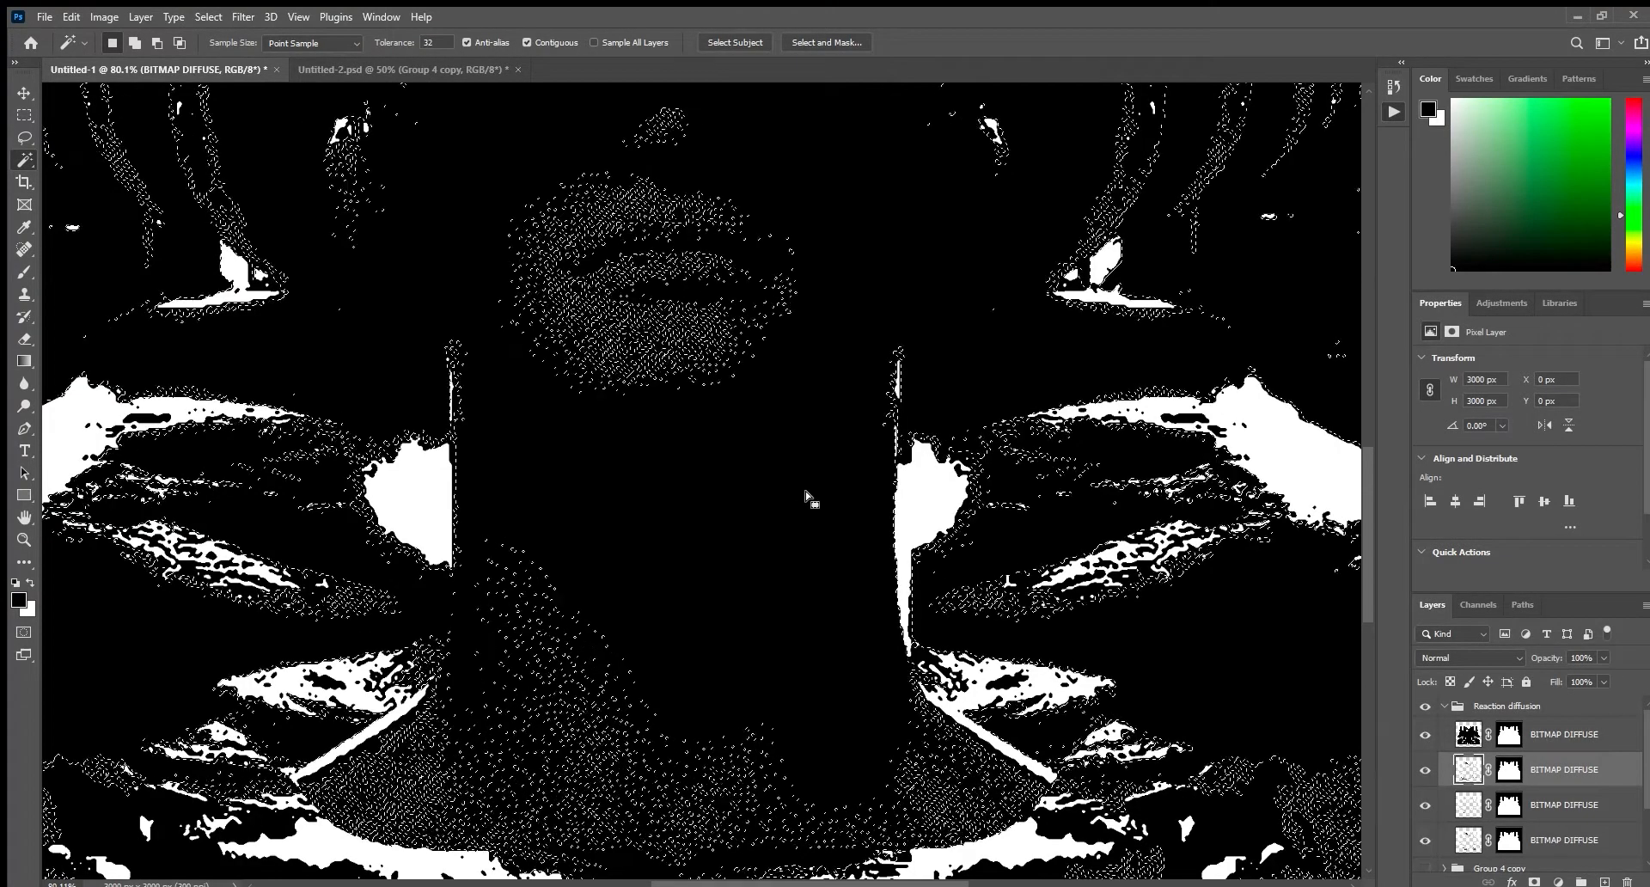
key(alt+bracketright)
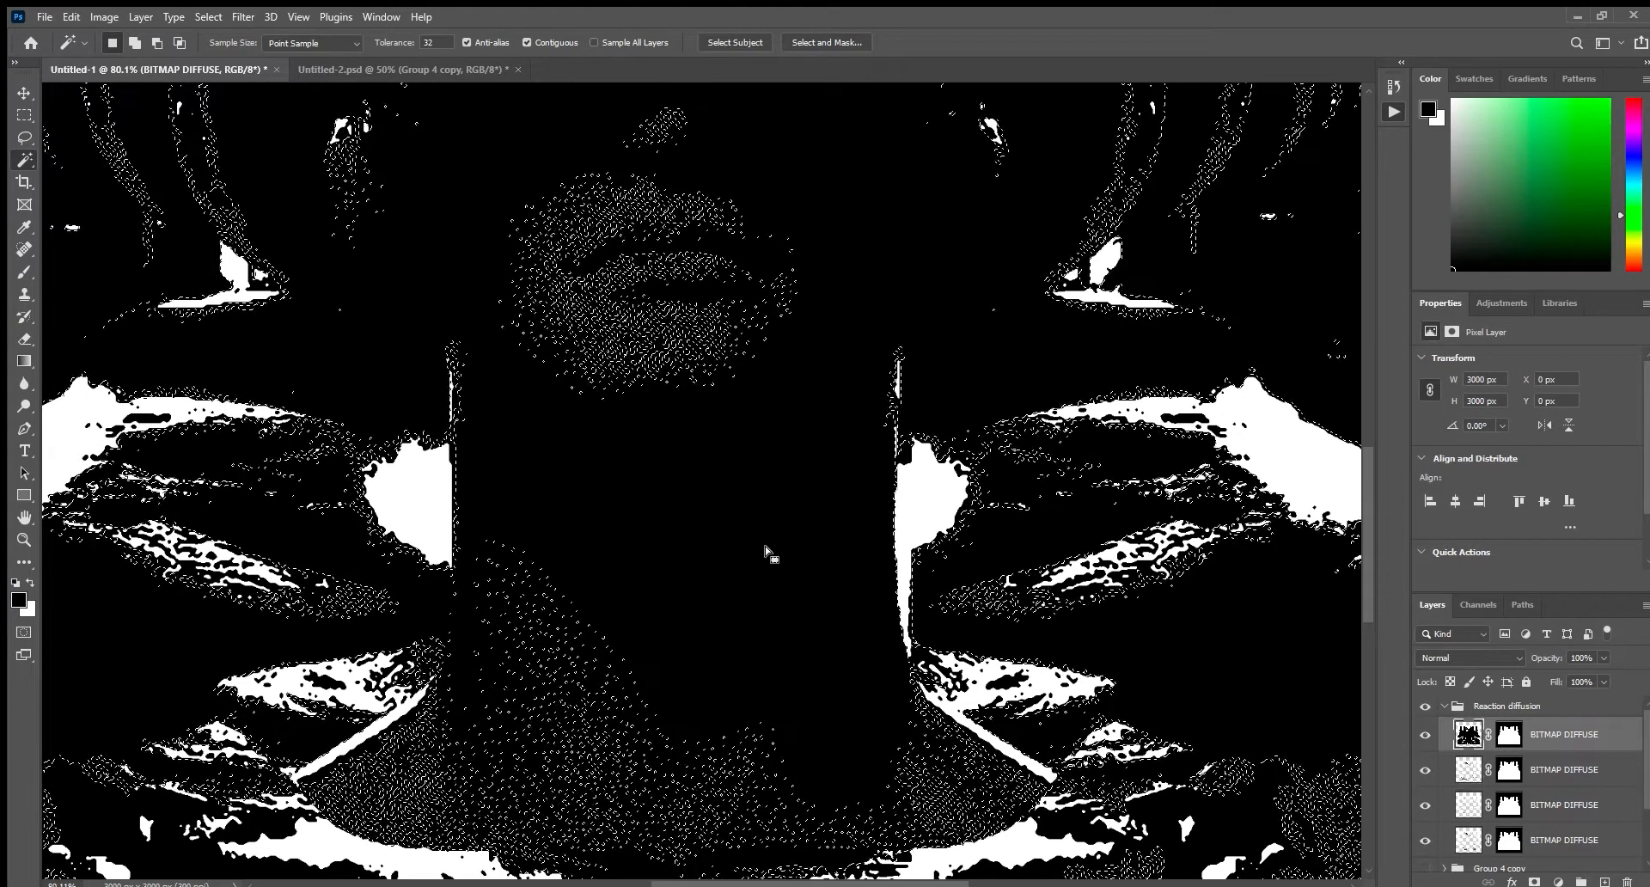
key(ctrl+d)
click(798, 554)
key(Delete)
key(ctrl+d)
key(z)
drag(851, 519, 740, 566)
mouse_move(745, 552)
mouse_down()
mouse_move(732, 545)
mouse_move(755, 543)
mouse_move(727, 545)
mouse_up()
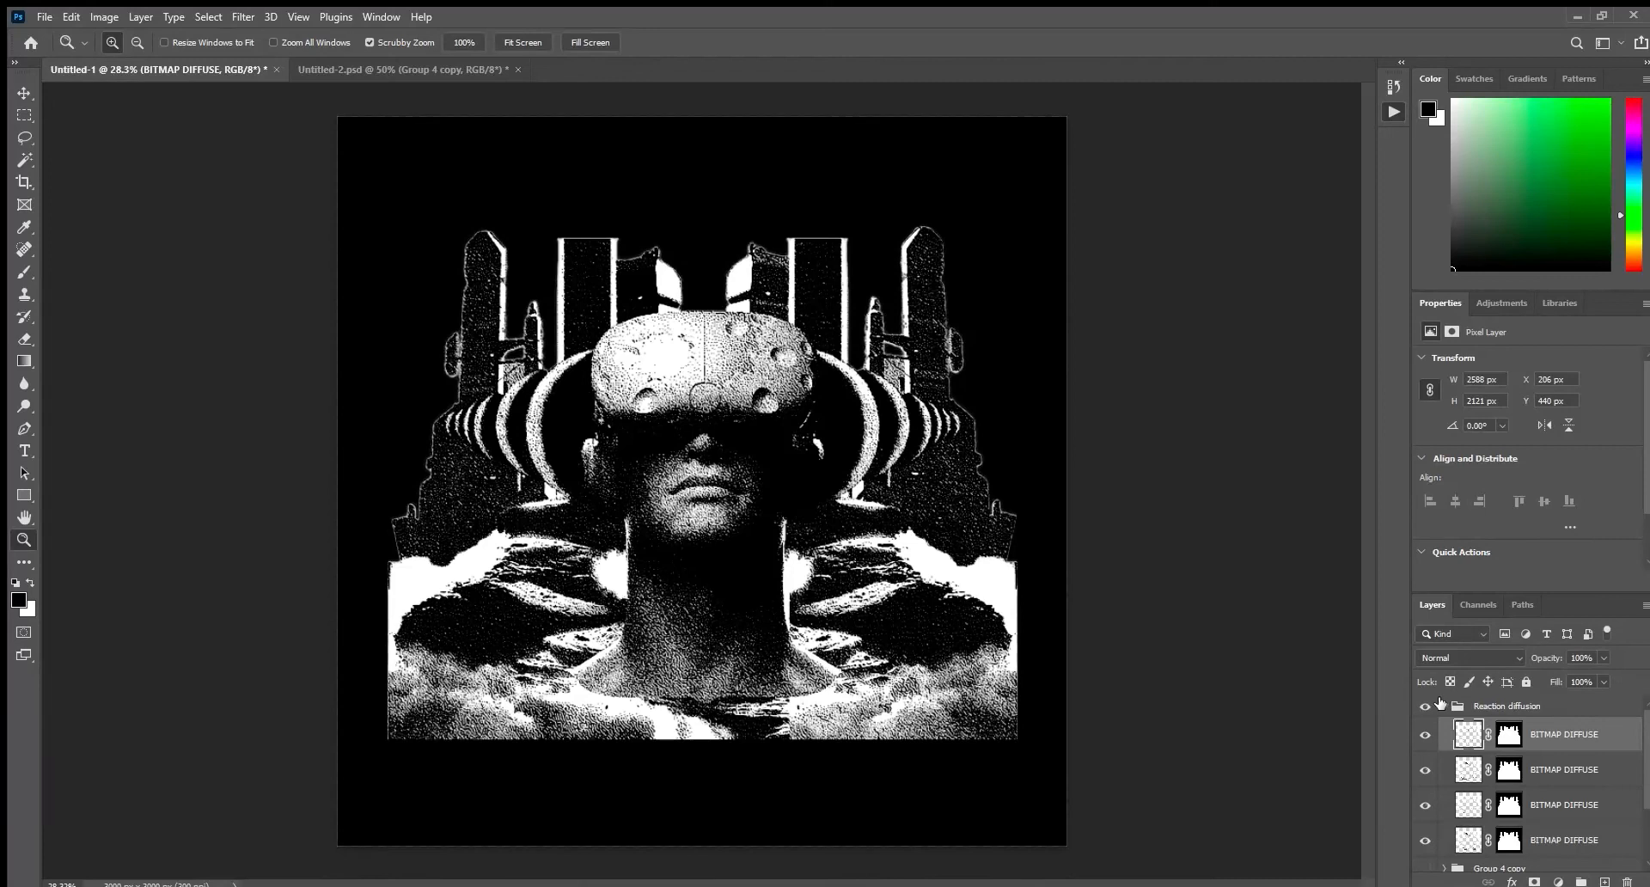
Scale the Reaction diffusion group down so the artwork is about 2276 px wide.
click(1440, 703)
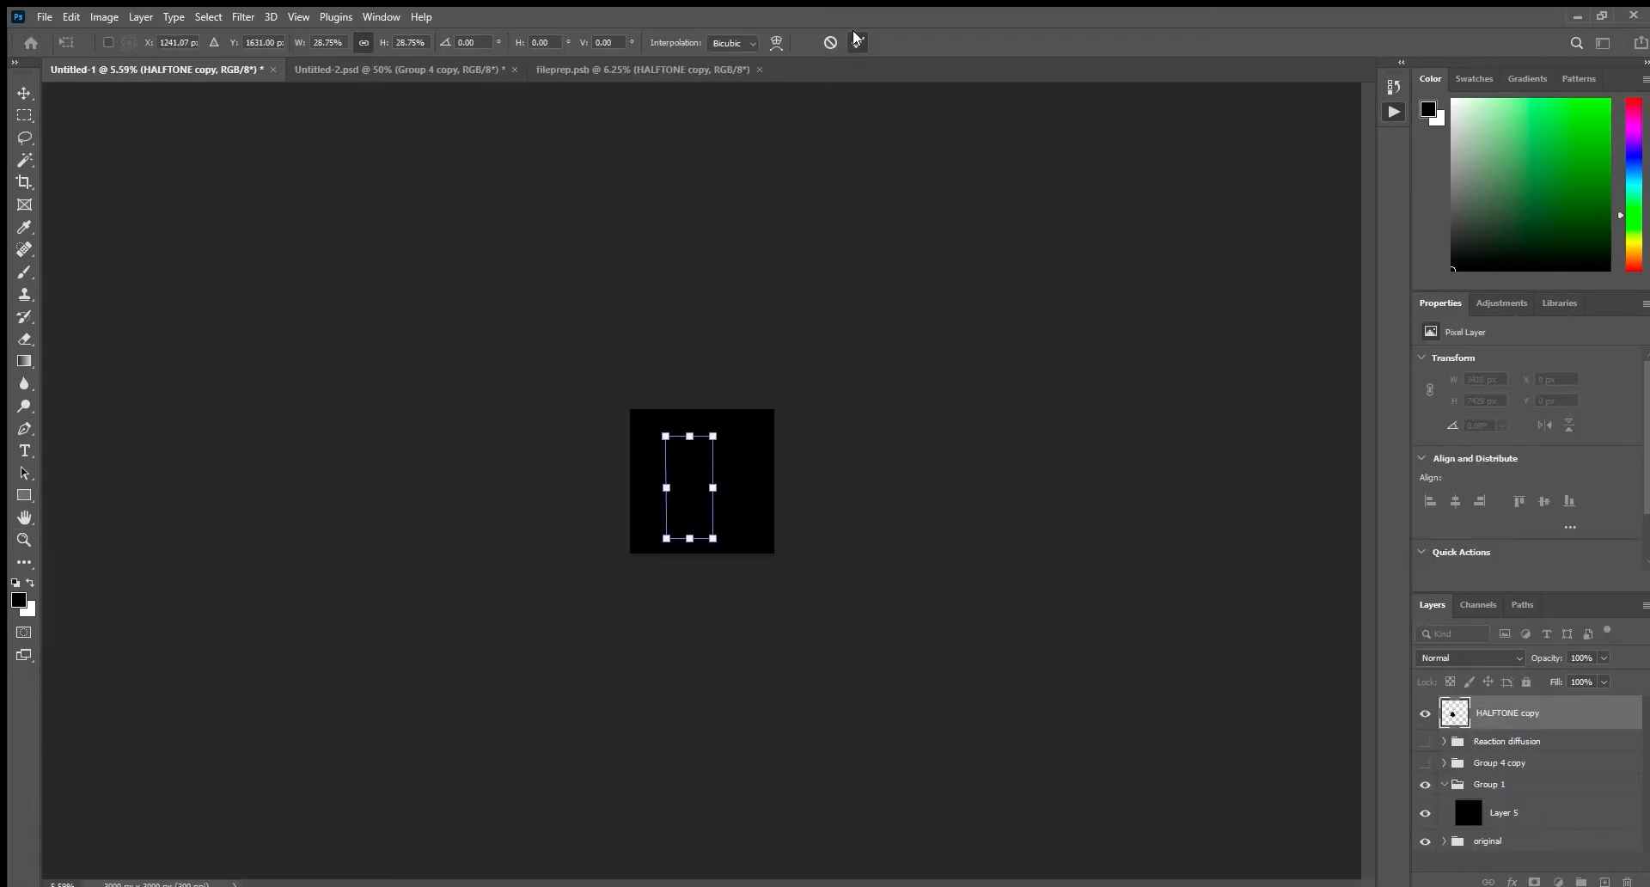
click(858, 41)
key(z)
drag(710, 479, 784, 537)
Transform the white HALFTONE copy glitch shape so it sits over the centre of the head.
key(ctrl+t)
drag(643, 424, 678, 386)
drag(808, 388, 920, 392)
drag(769, 403, 785, 419)
click(857, 43)
key(z)
drag(720, 459, 722, 537)
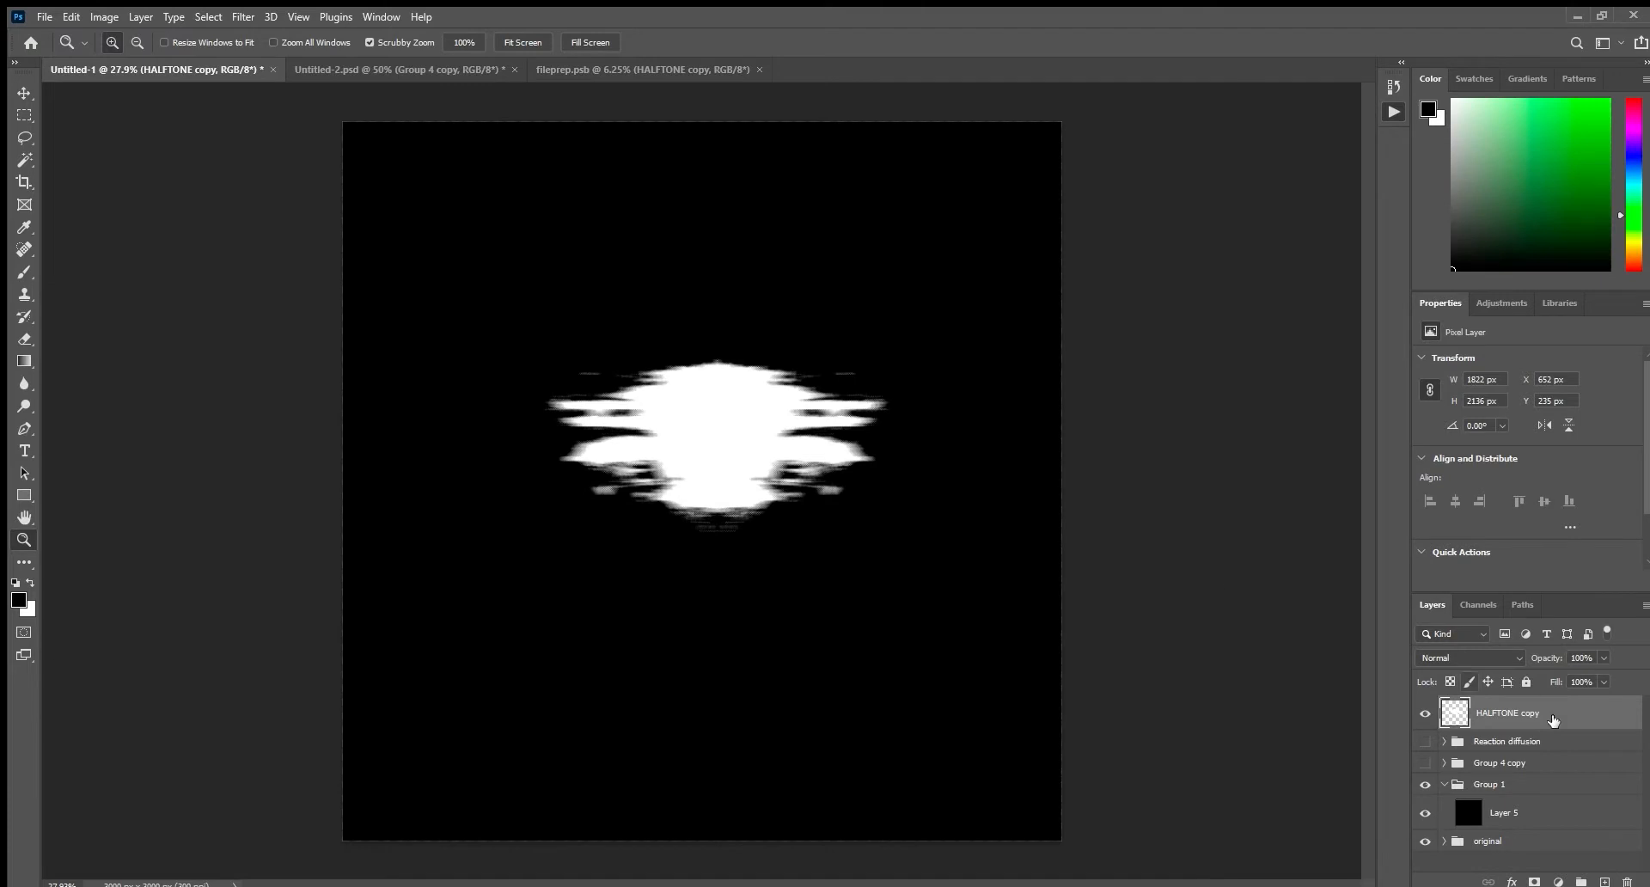
Move the Reaction diffusion group above the HALFTONE copy layer and make the group visible.
drag(1545, 713, 1549, 697)
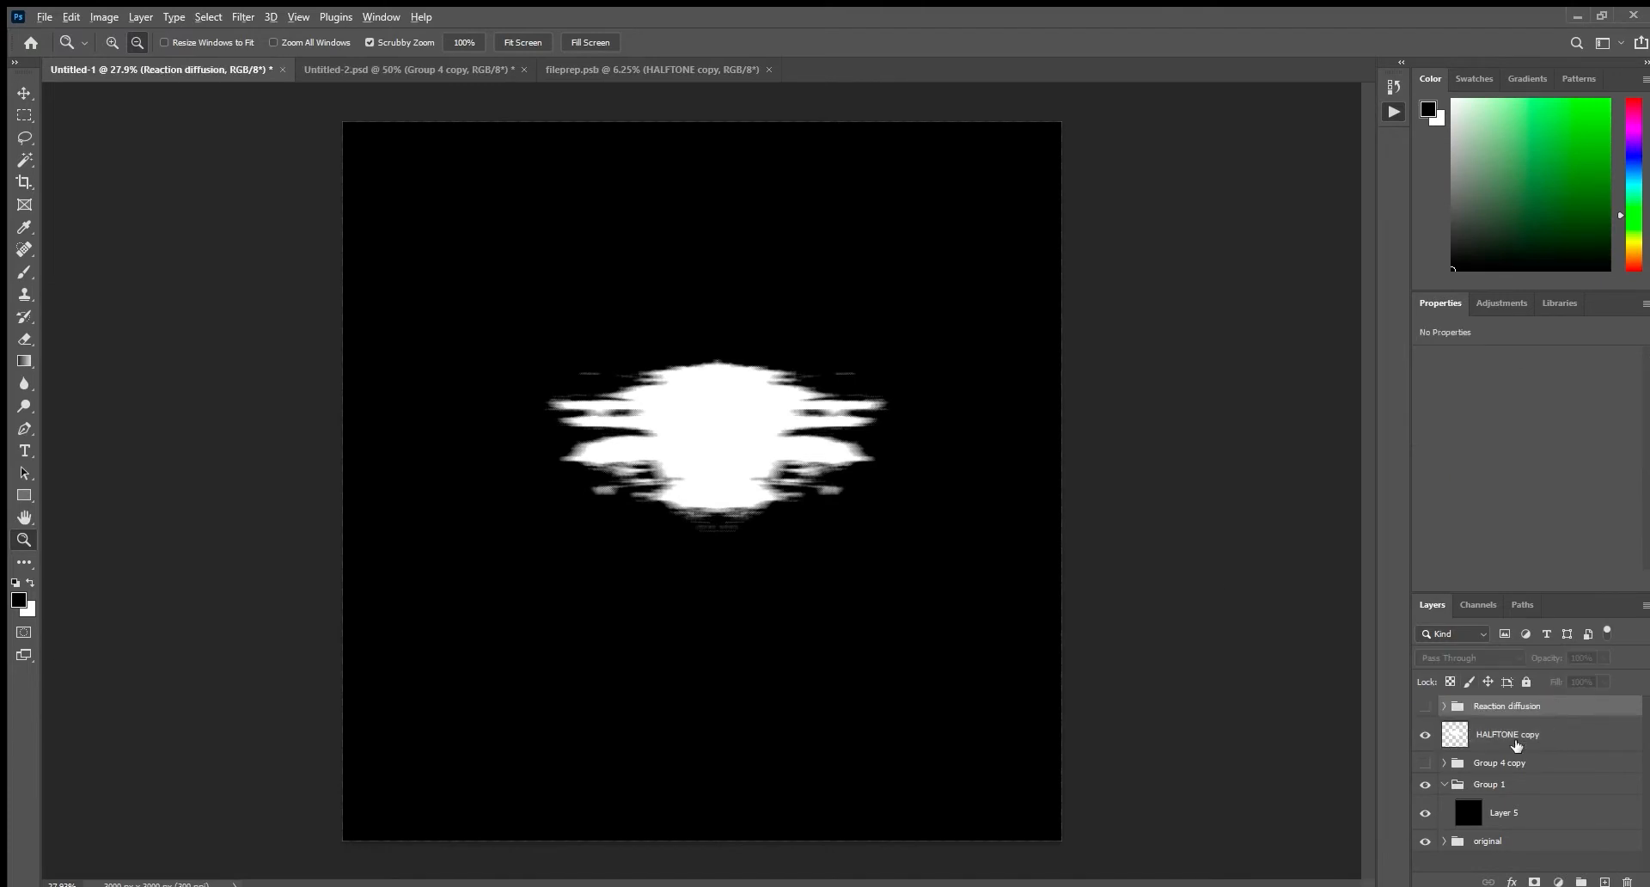
click(1426, 708)
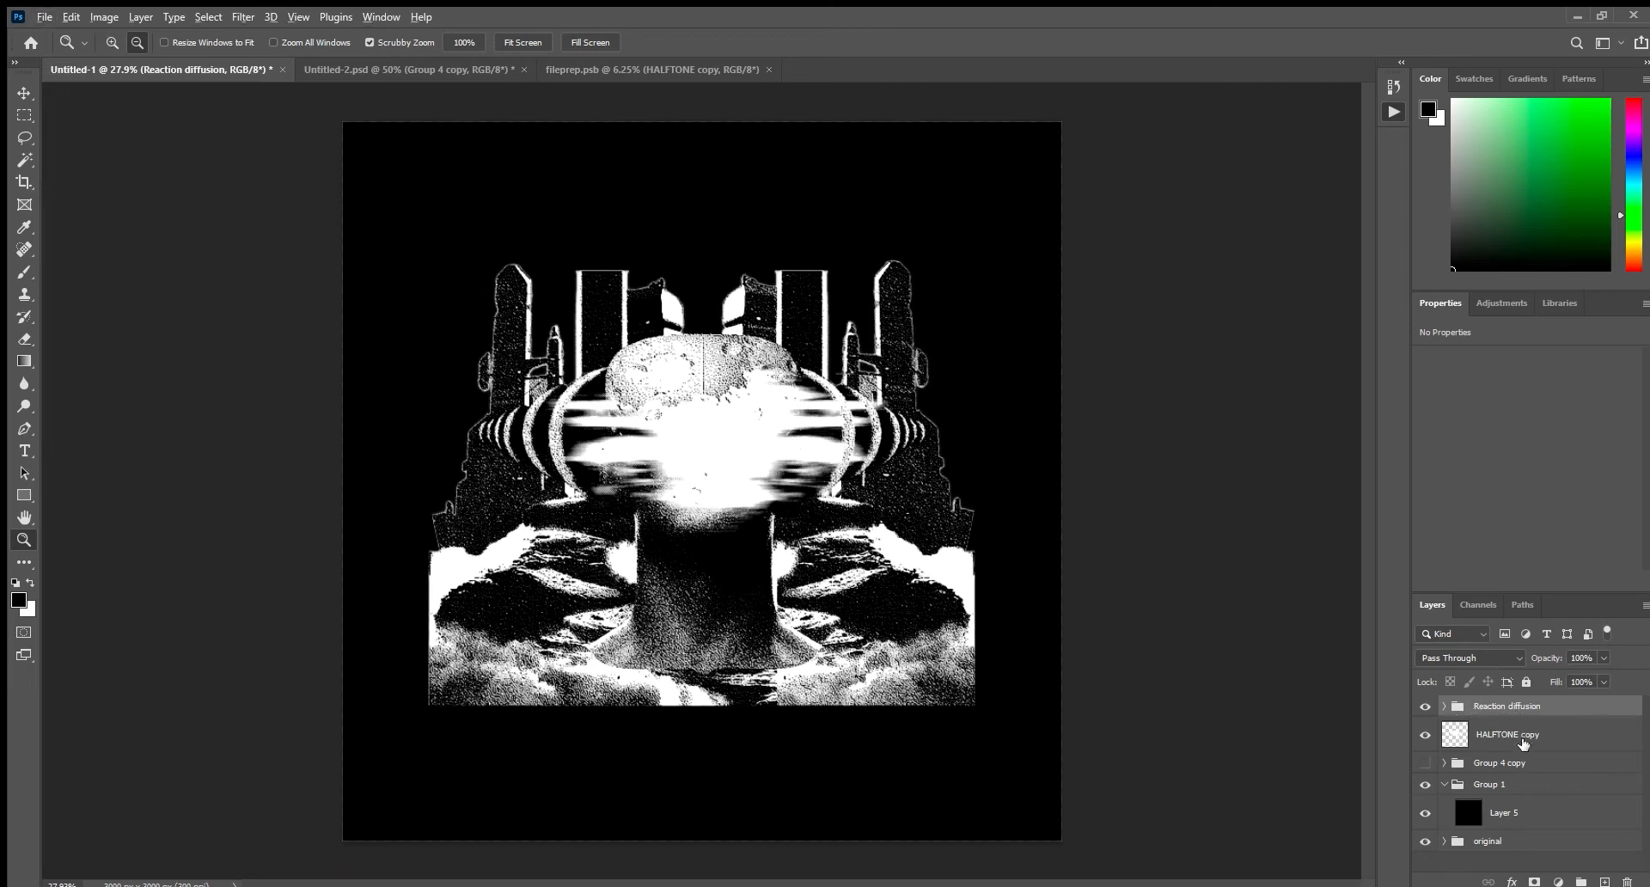
click(1517, 737)
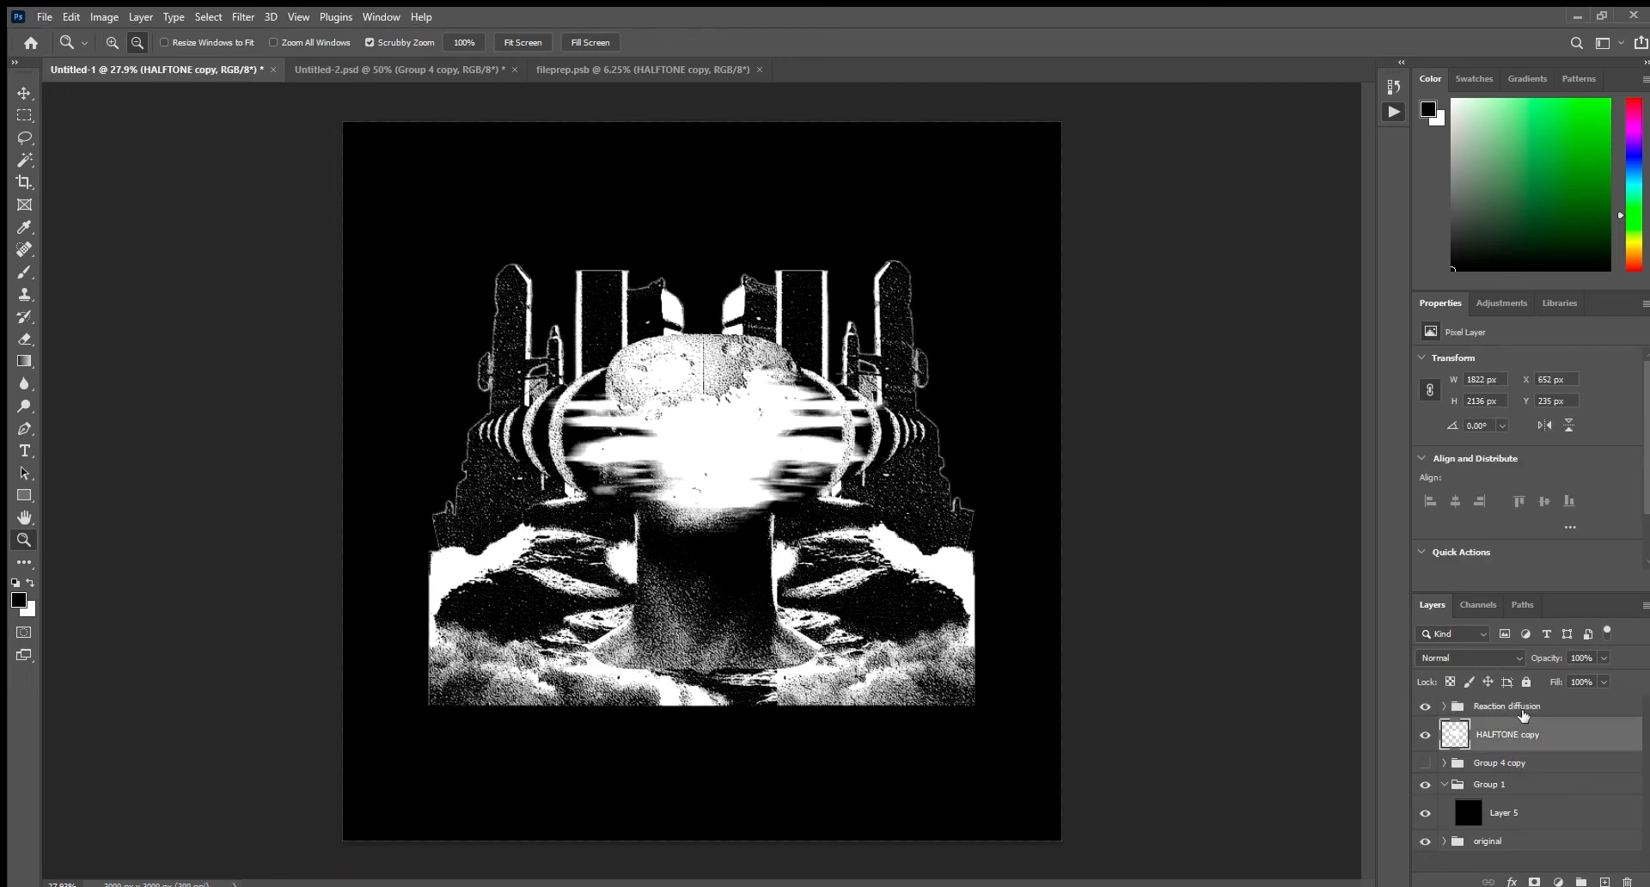
scroll(1524, 715, up, 3)
scroll(953, 602, down, 1)
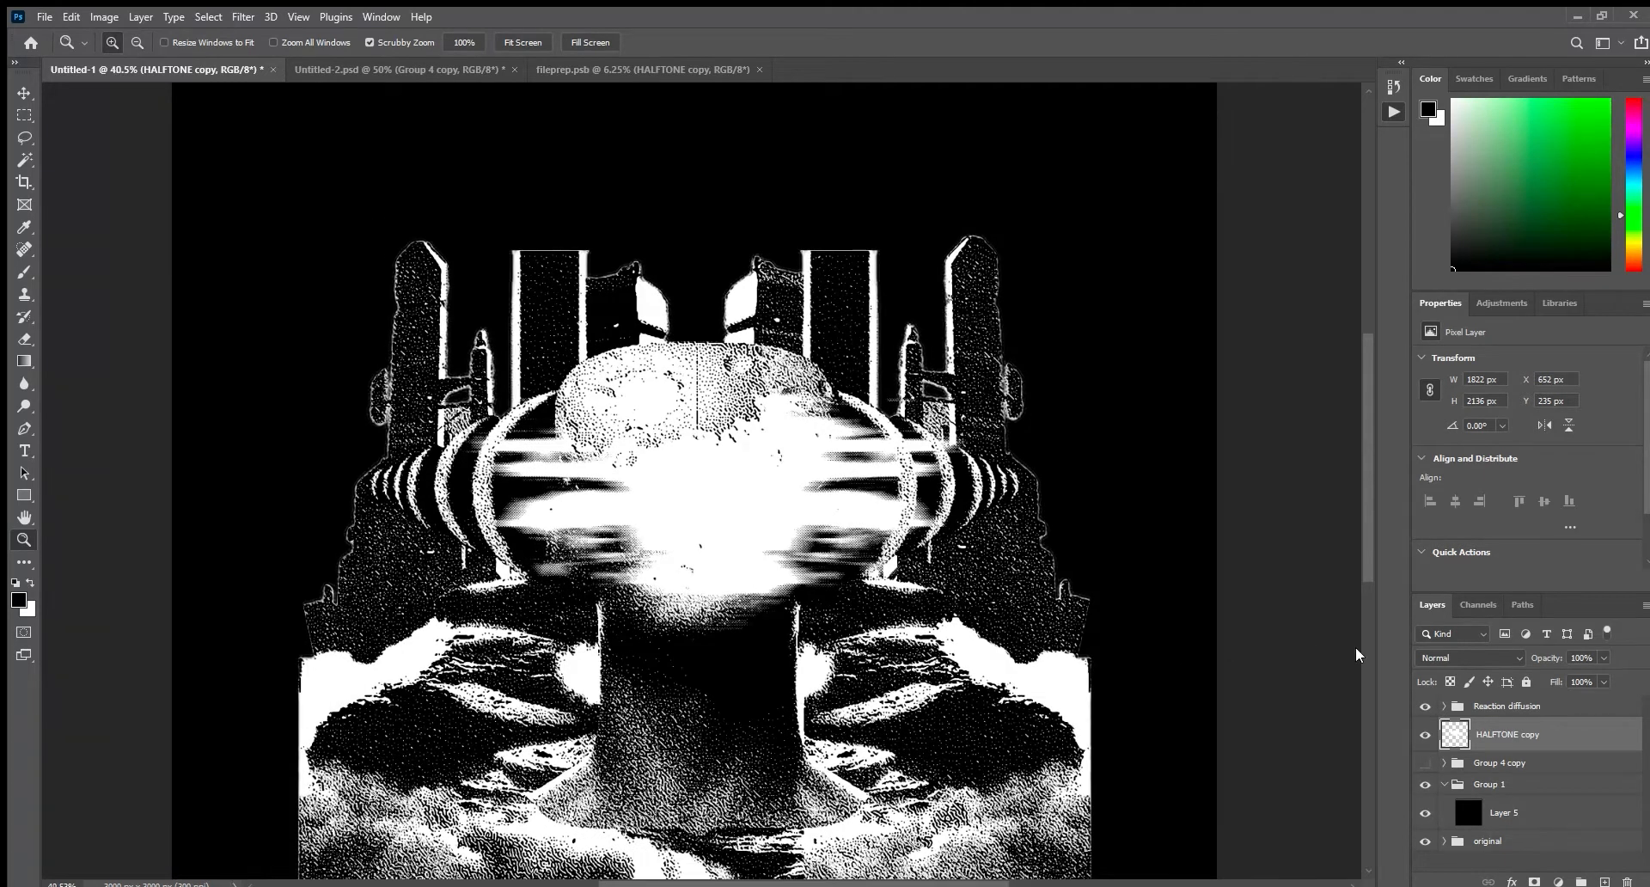
Move the Reaction diffusion group into Group 1 as a backup, duplicate it and bring the copy to the top of the stack.
click(1491, 707)
drag(1510, 709, 1509, 823)
key(ctrl+j)
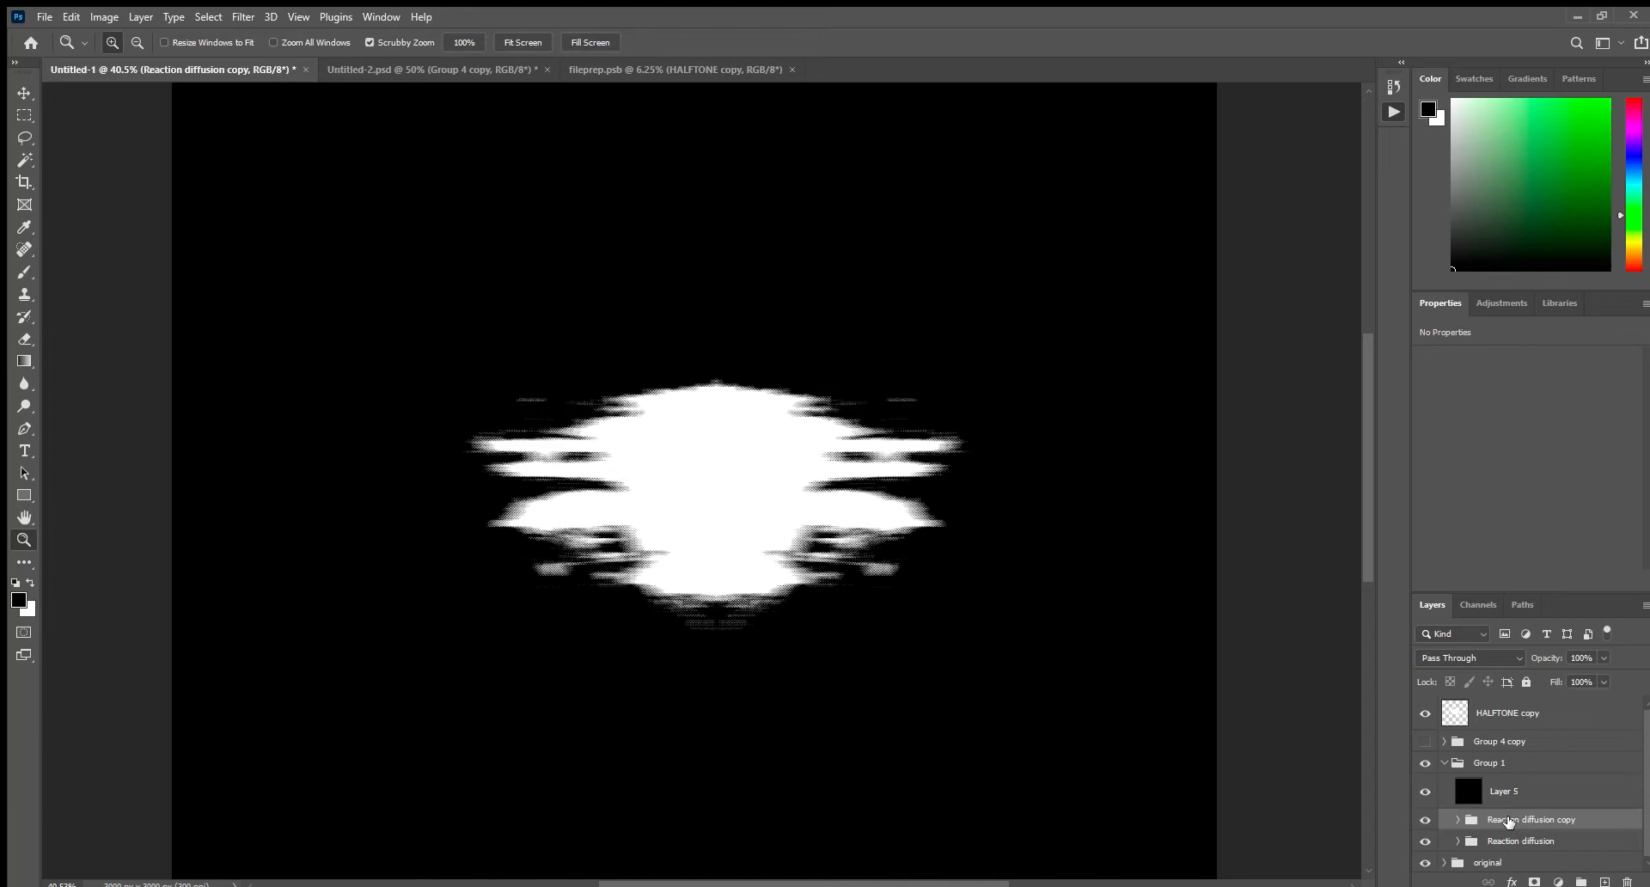
key(ctrl+shift+bracketright)
click(1493, 724)
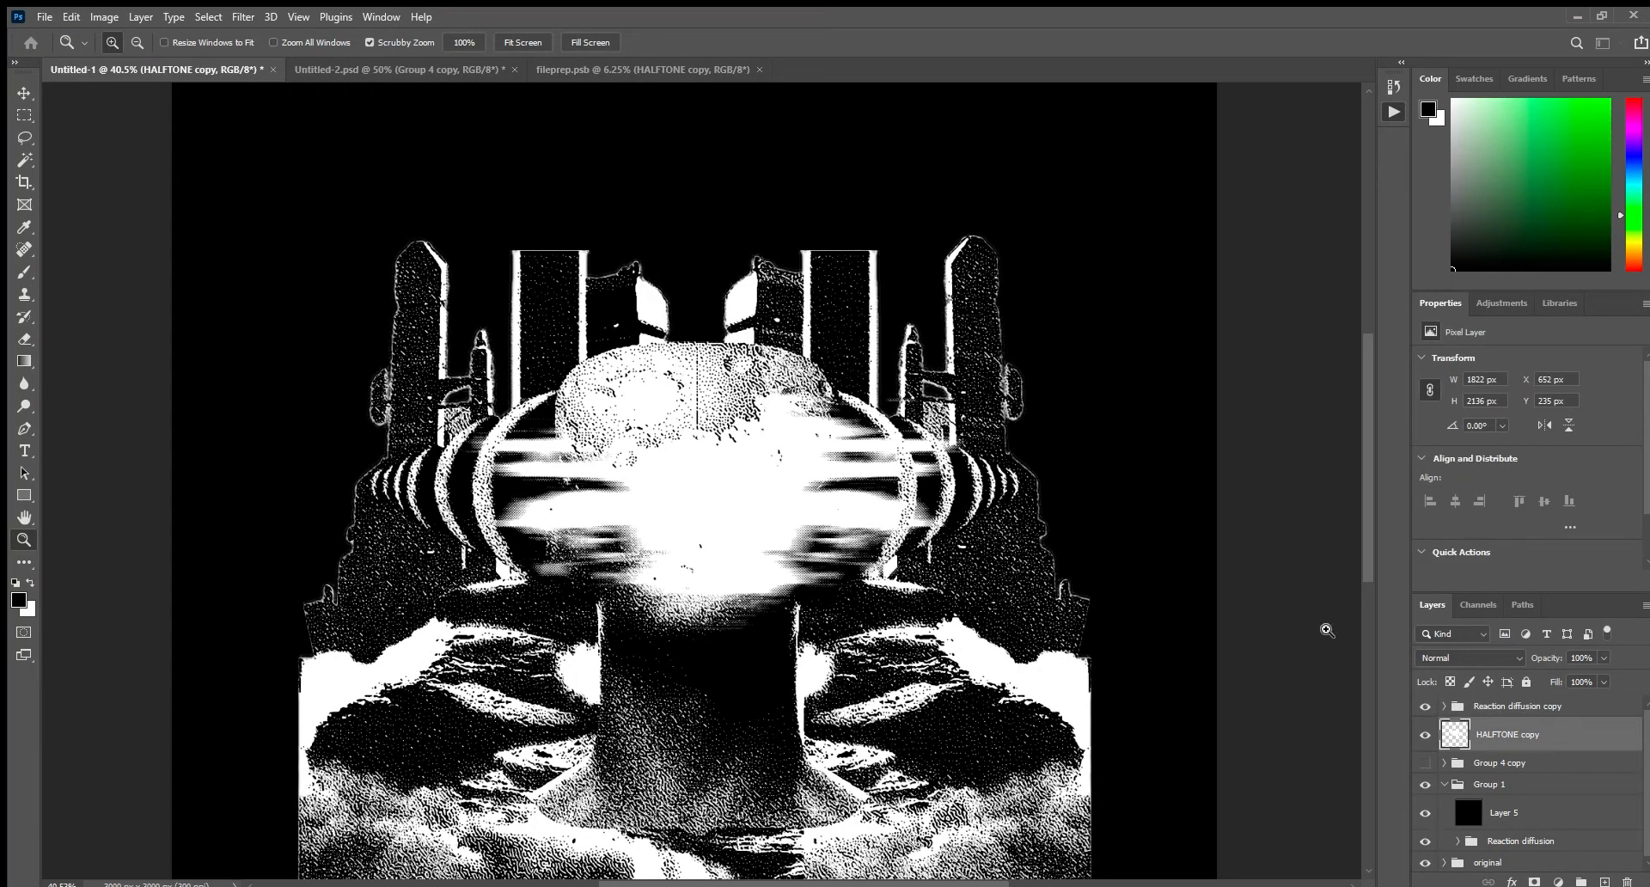
Merge the Reaction diffusion copy group into a single layer.
click(1558, 707)
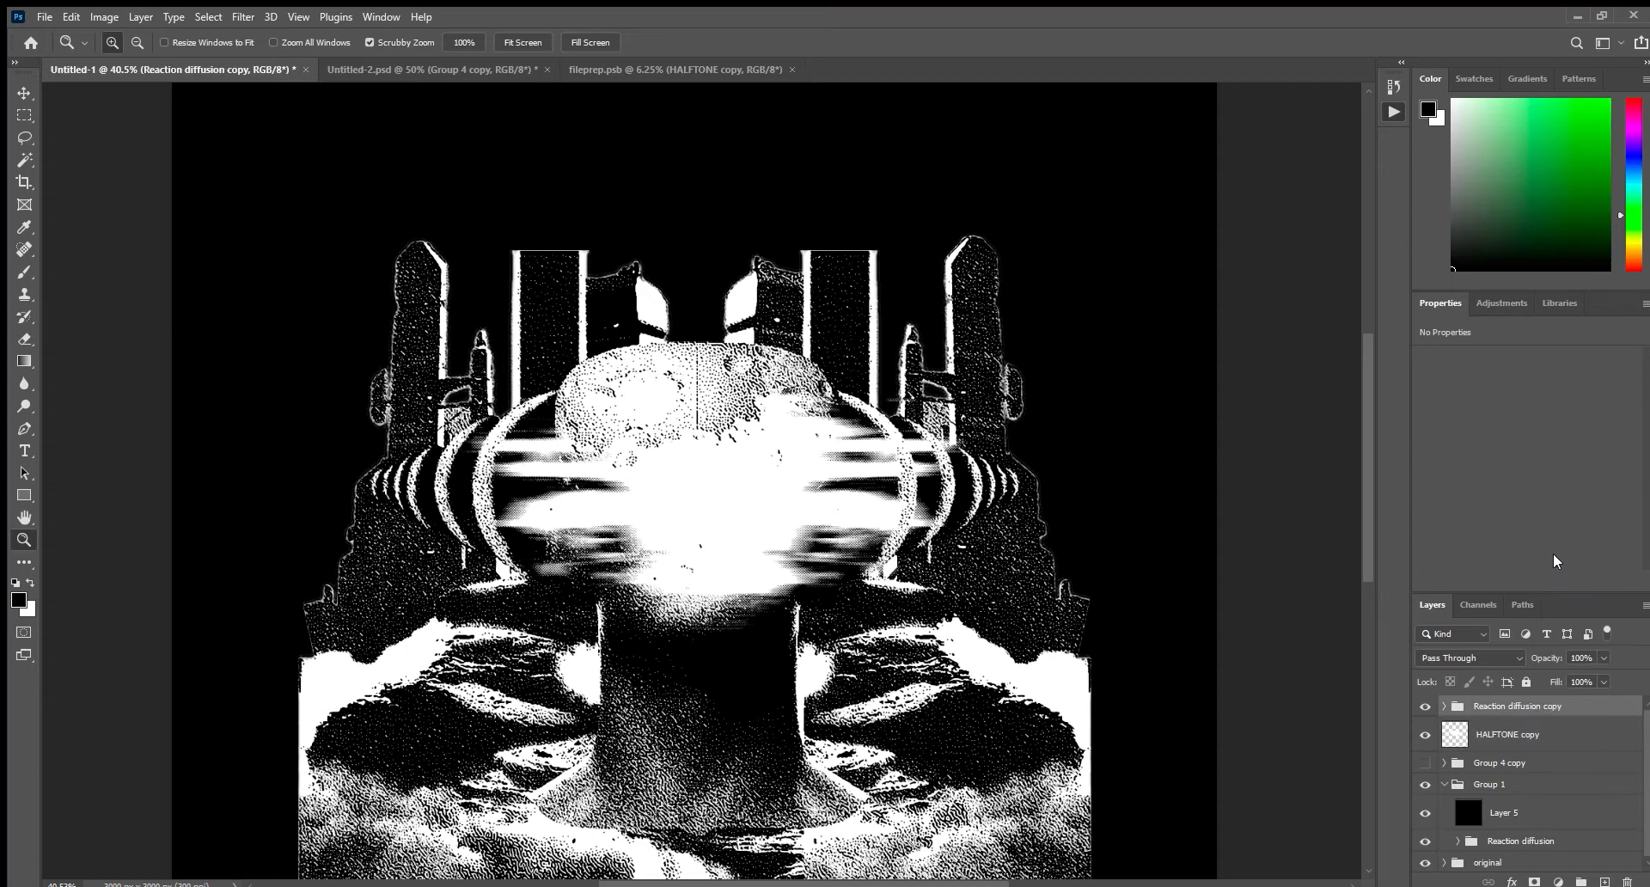
key(ctrl+e)
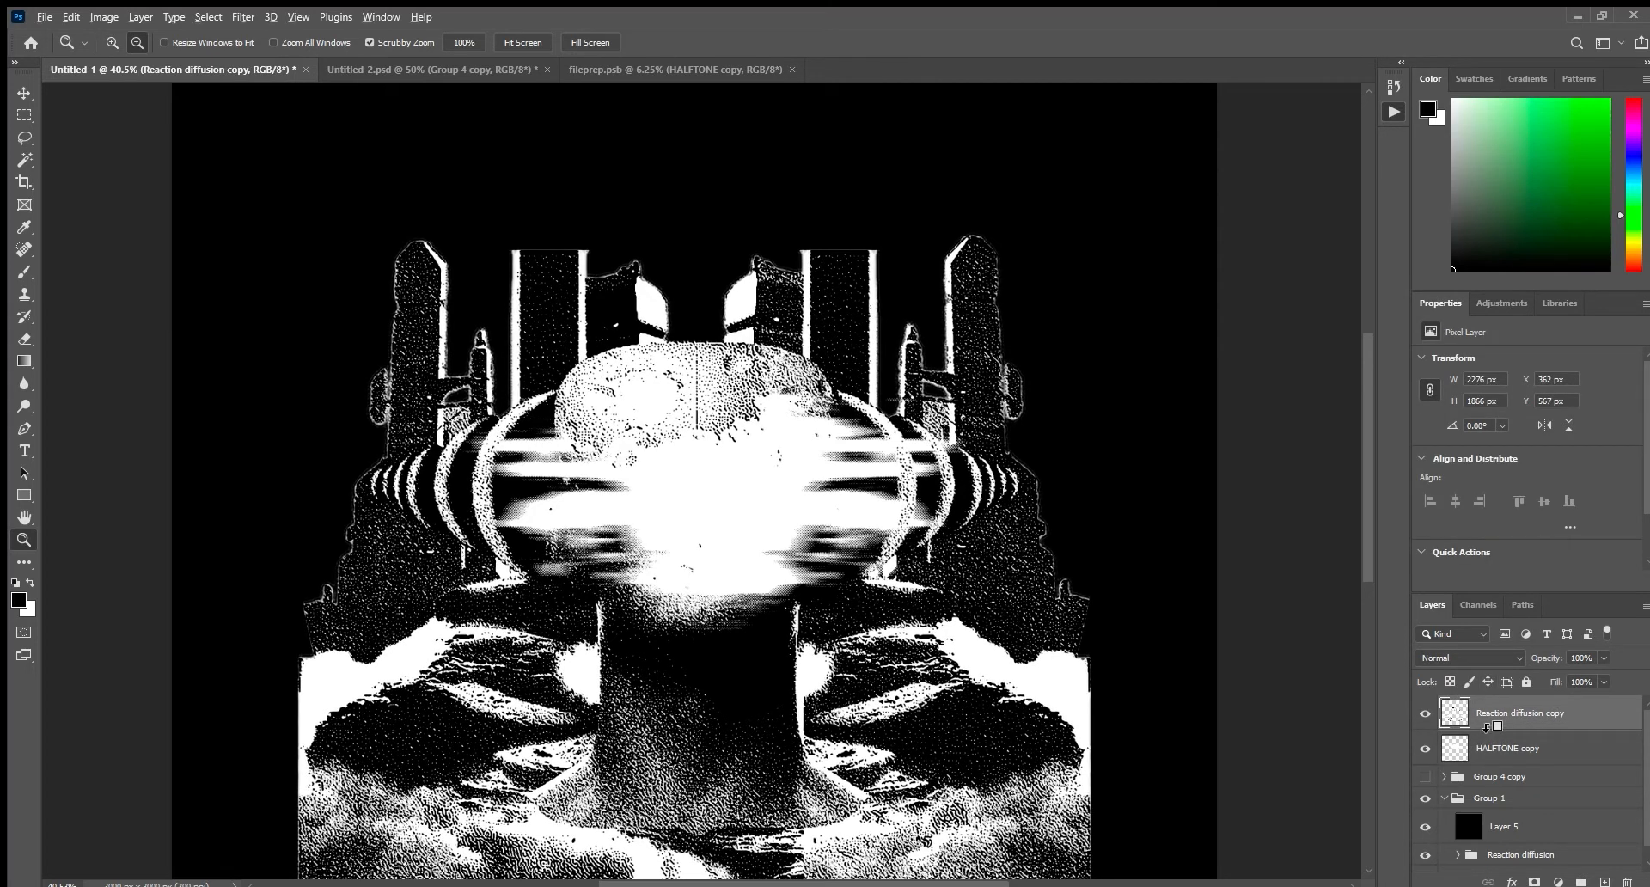
alt+click(1487, 728)
key(ctrl+z)
Place HALFTONE copy above the merged Reaction diffusion copy layer, clip it to that layer and select the merged layer.
drag(1526, 754, 1527, 699)
alt+click(1500, 728)
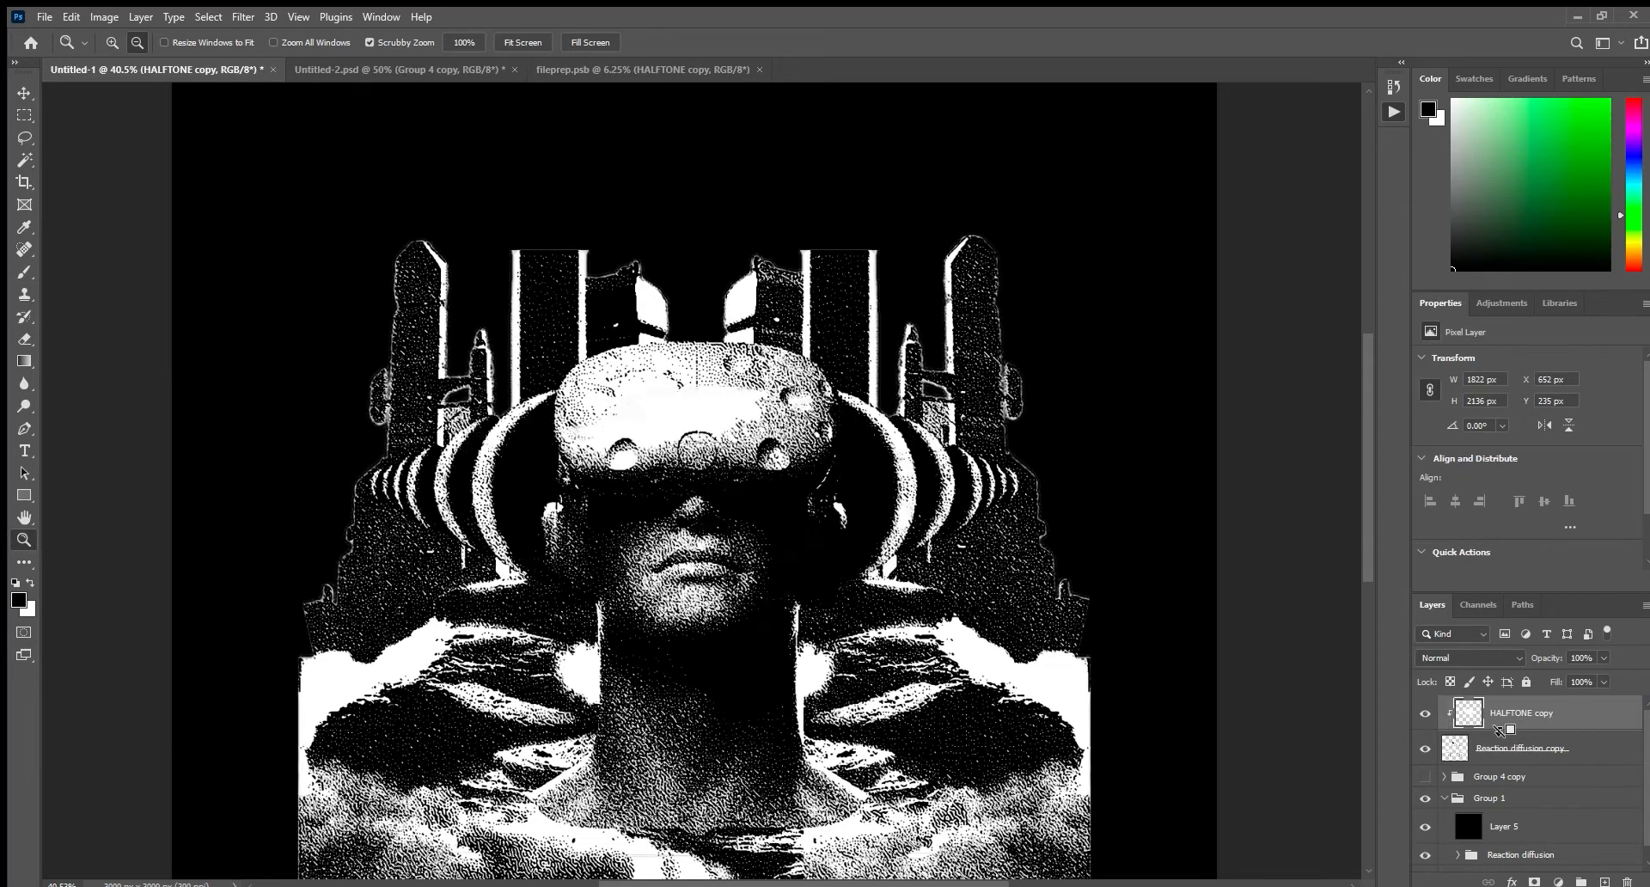
drag(1216, 621, 877, 604)
click(1601, 747)
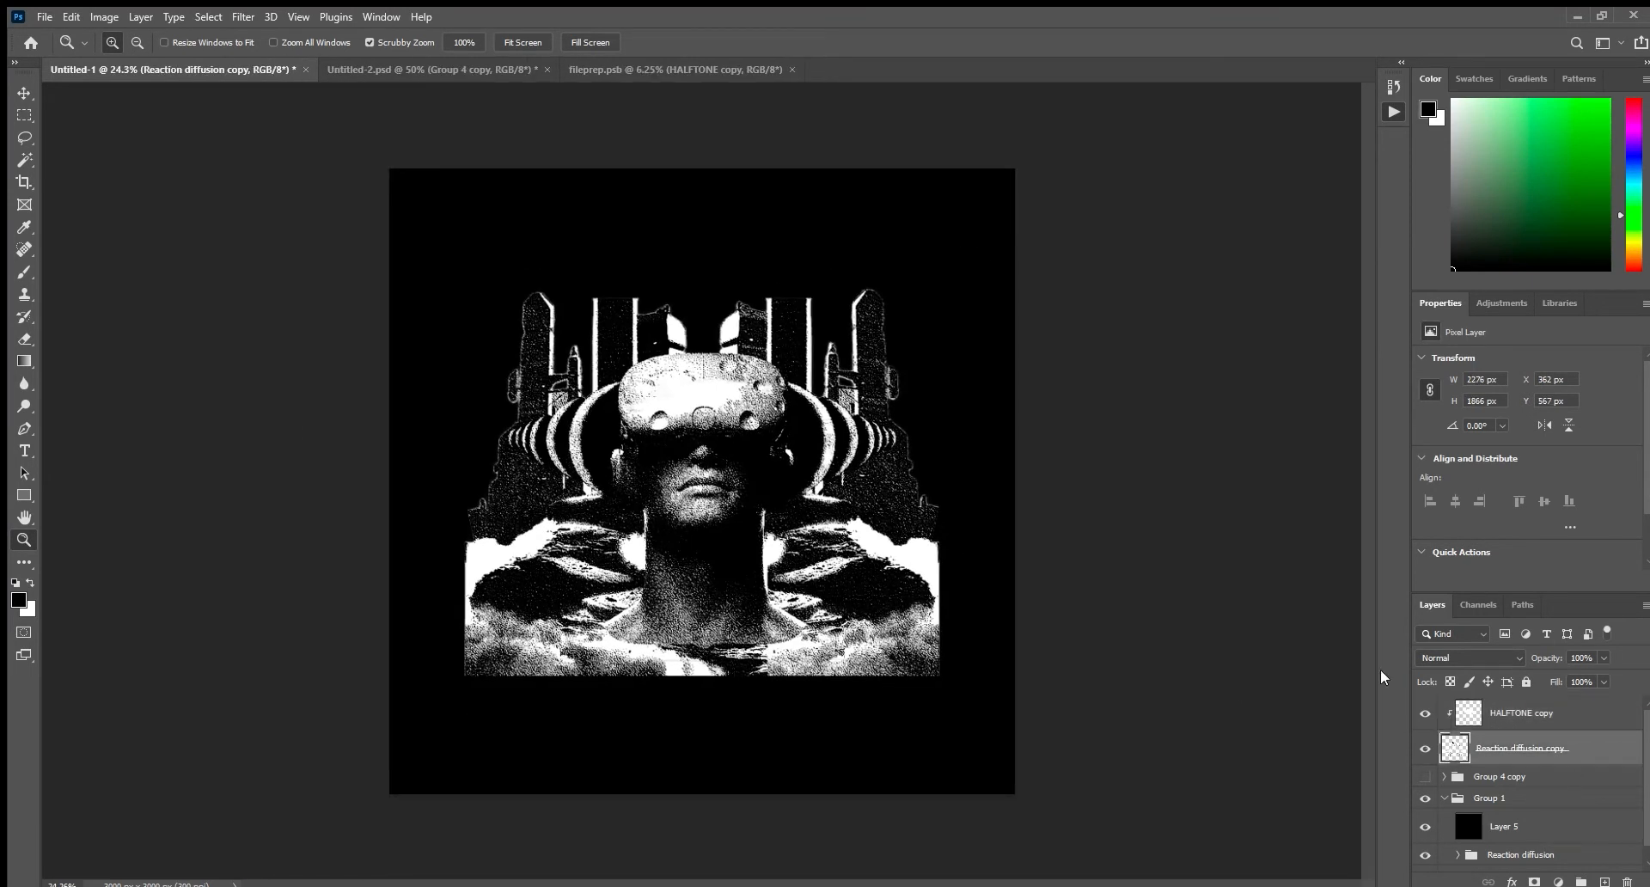
key(ctrl+t)
drag(946, 482, 1010, 566)
key(ctrl+z)
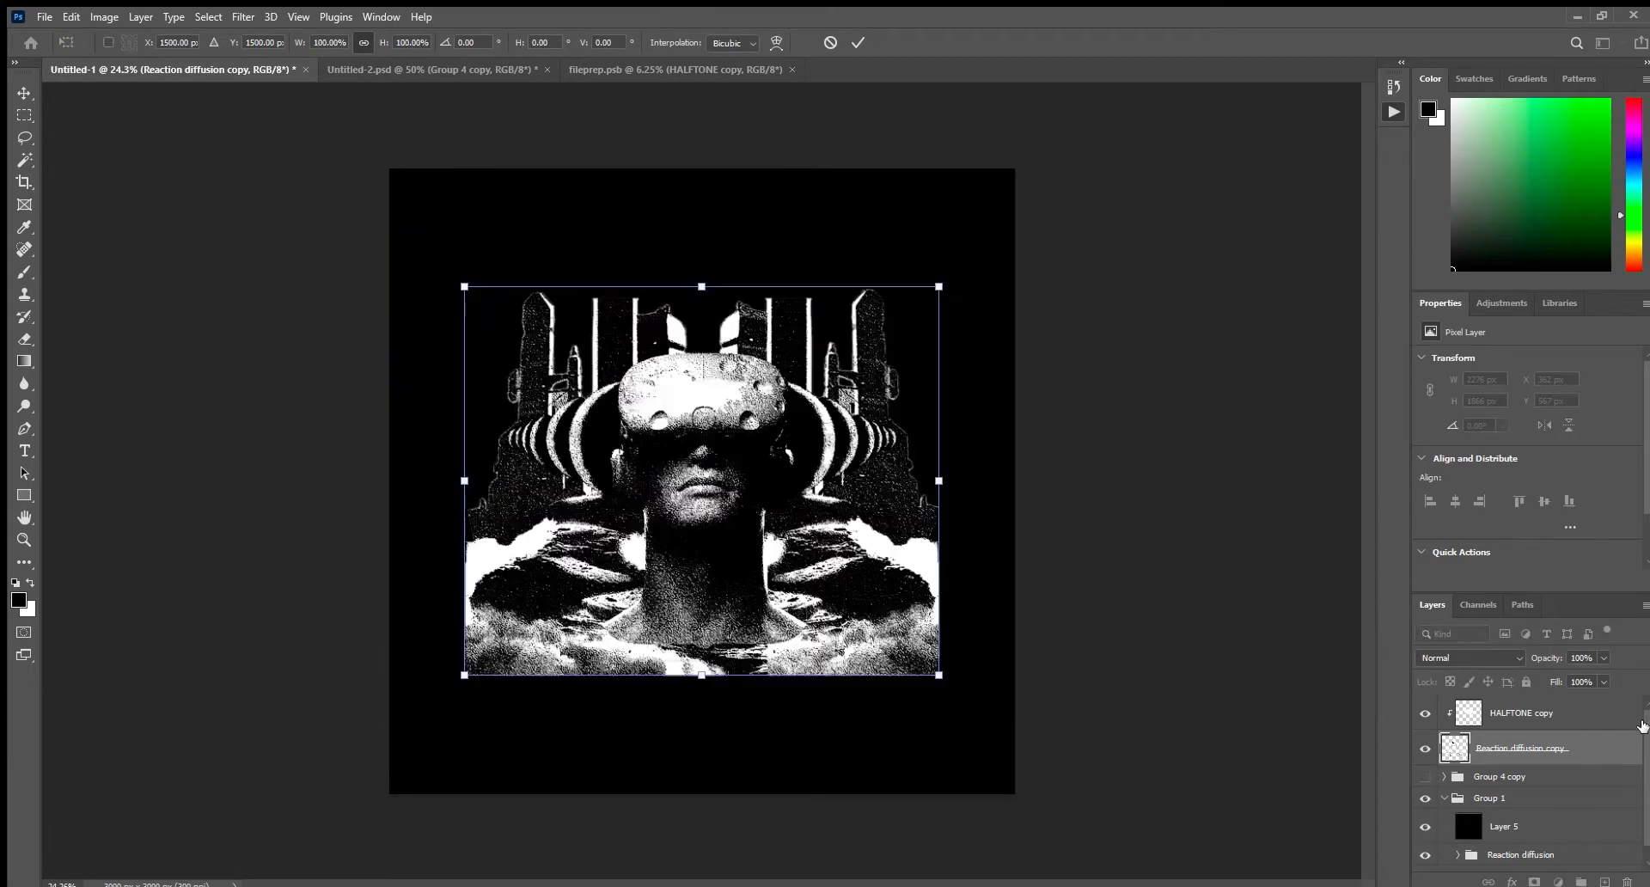
key(Escape)
Release HALFTONE copy from its clipping mask, move it below Reaction diffusion copy, and clip Reaction diffusion copy to it.
alt+click(1503, 728)
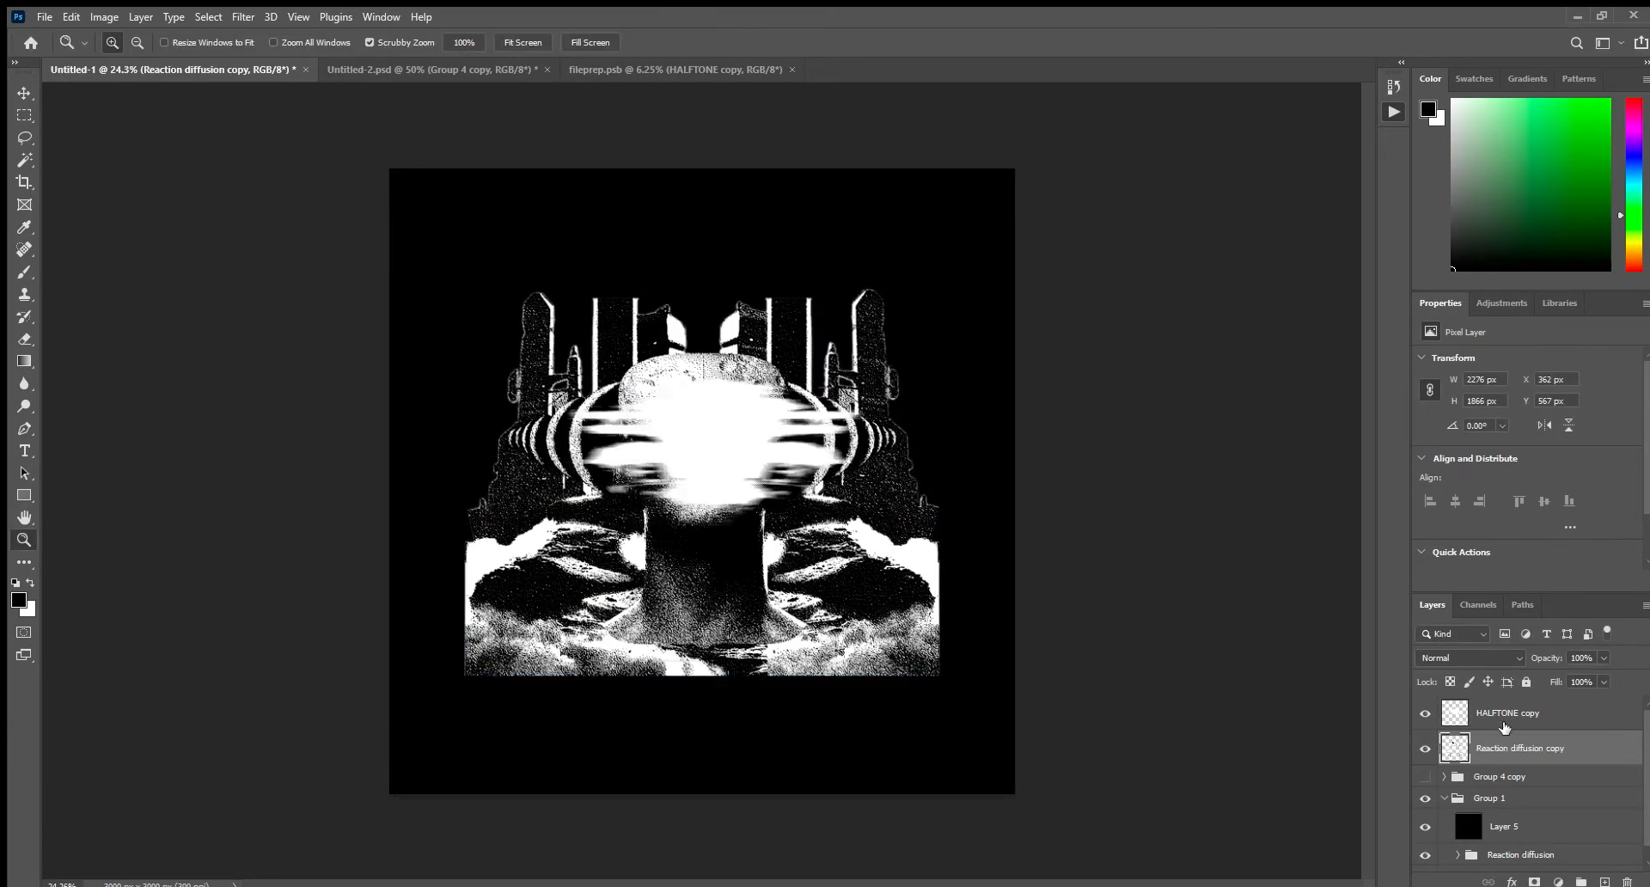
drag(1513, 713, 1516, 765)
alt+click(1512, 730)
drag(743, 434, 779, 456)
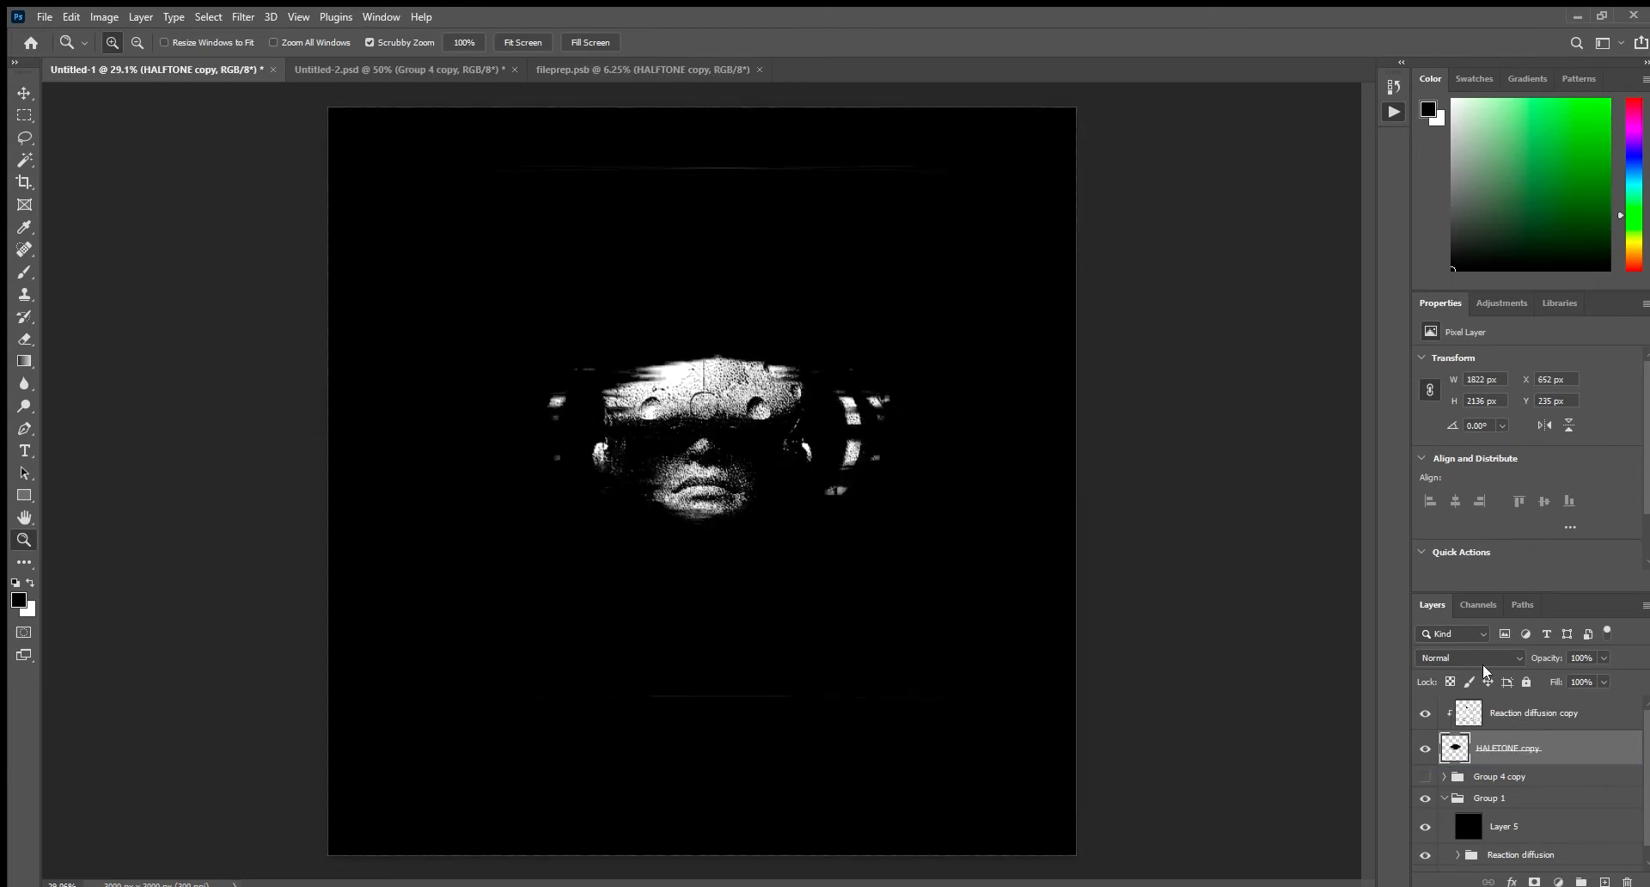
Scale the Reaction diffusion copy layer up proportionally from its center to about 119%.
click(1541, 710)
key(ctrl+t)
drag(980, 484, 1040, 537)
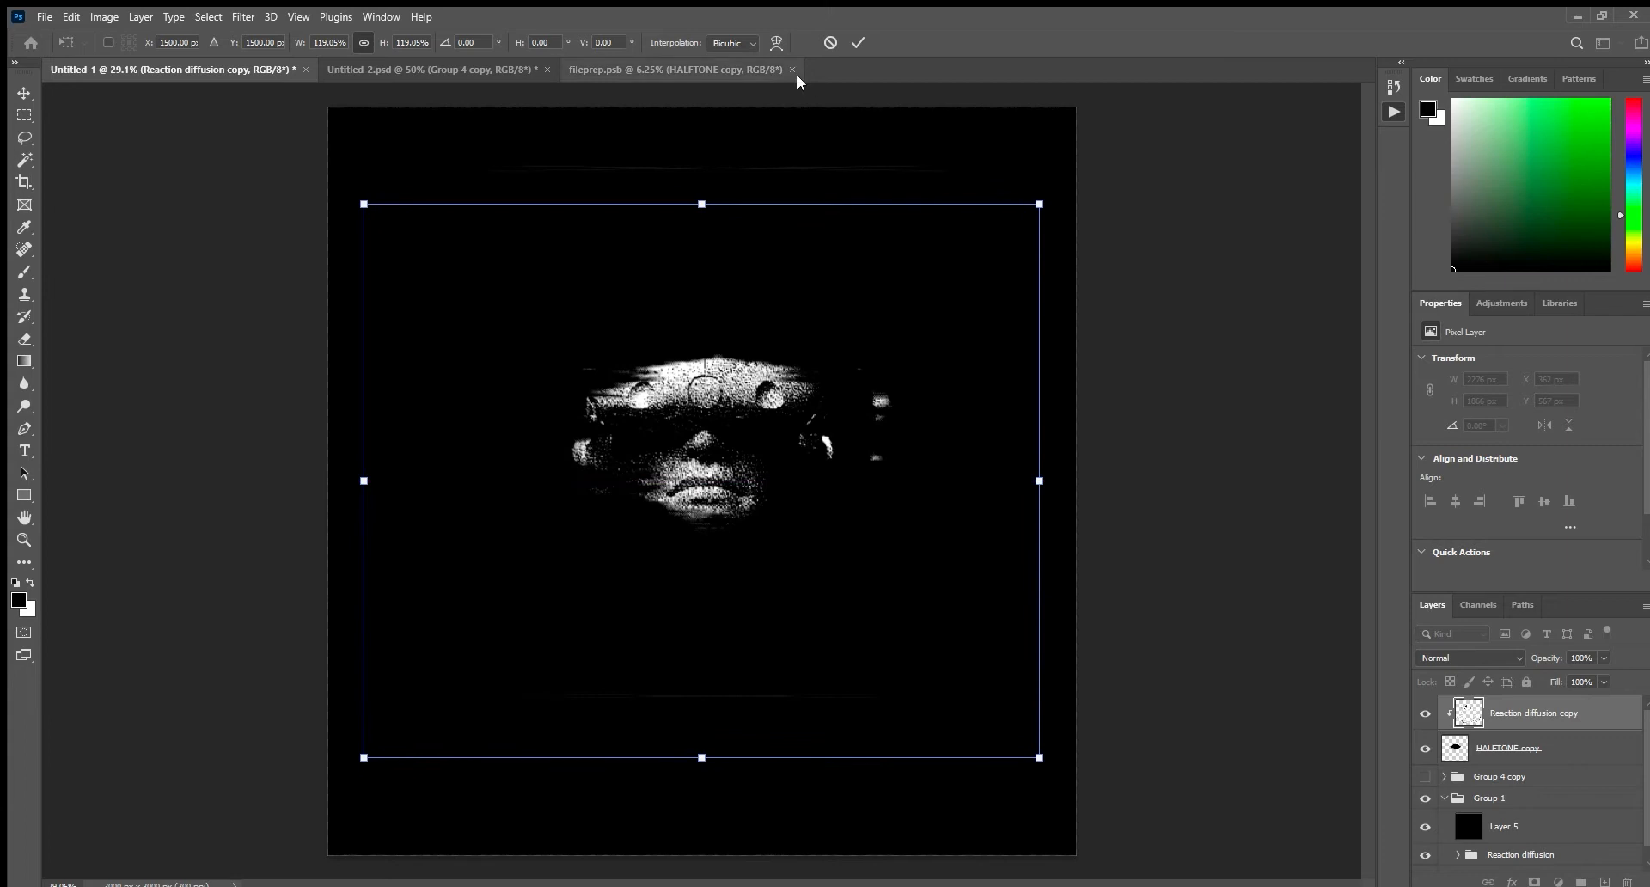
click(849, 43)
Scale the HALFTONE copy layer up proportionally from its center to about 159%.
click(1547, 746)
key(ctrl+t)
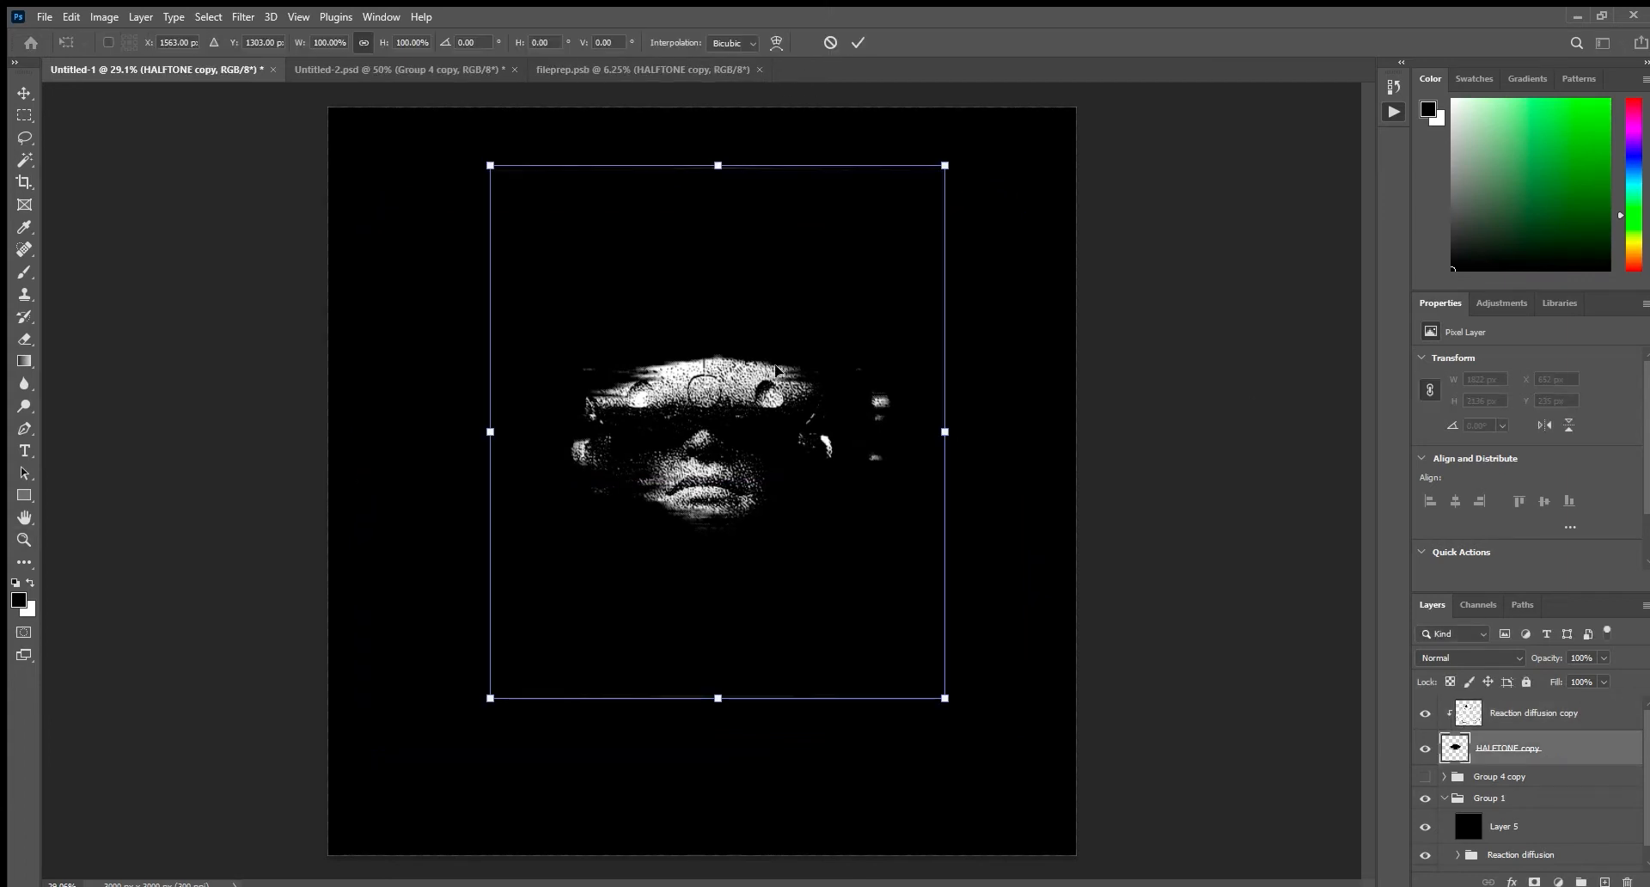
drag(720, 171, 719, 8)
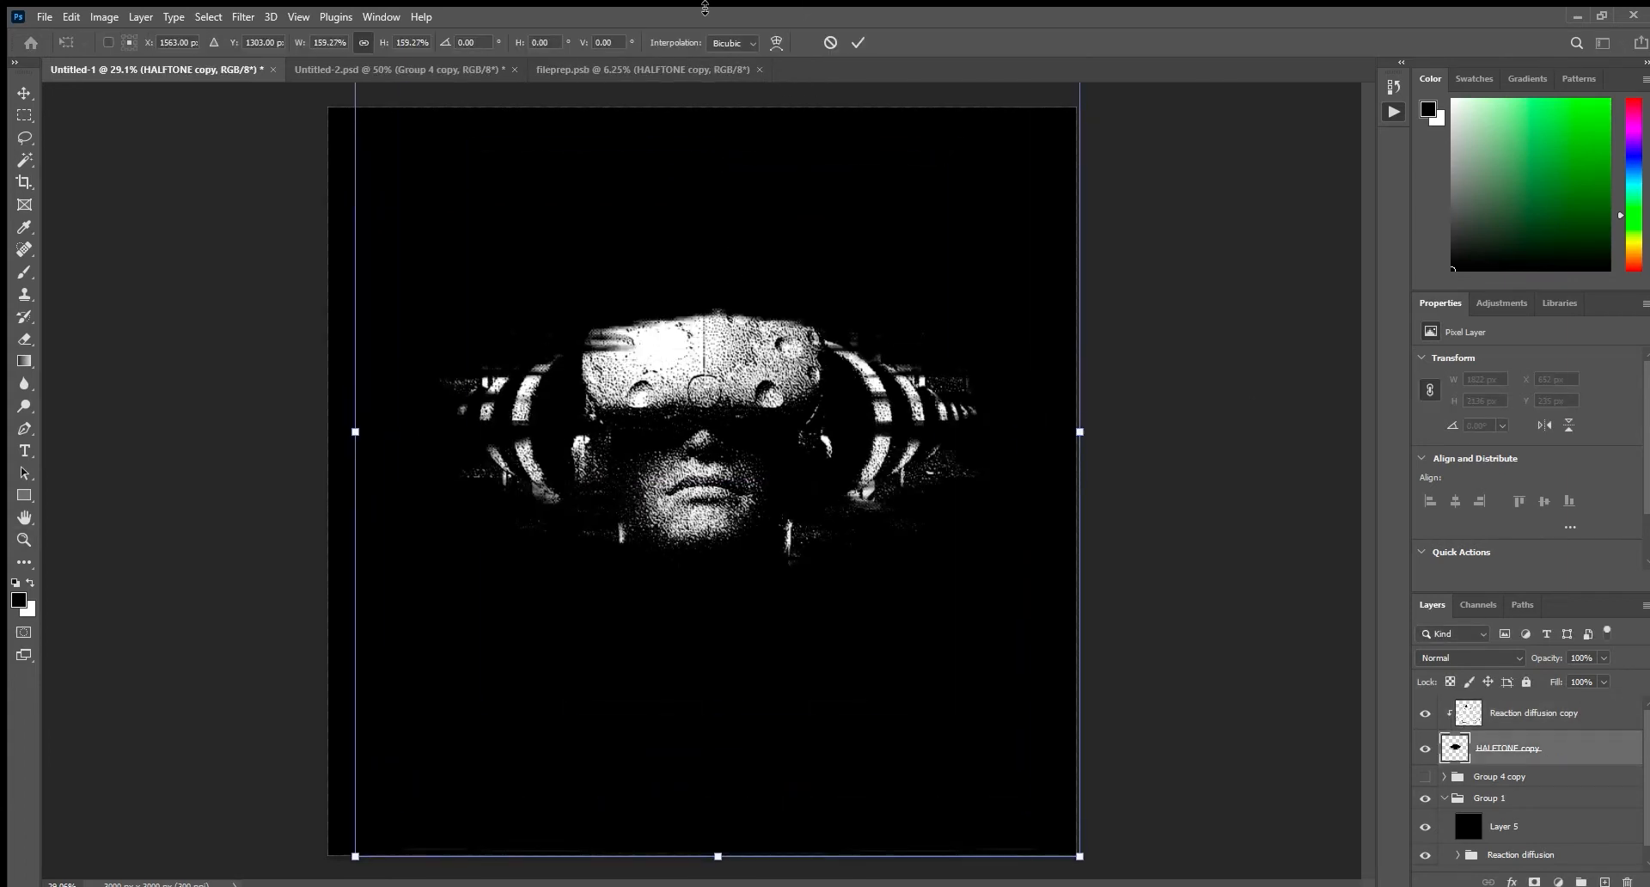
click(857, 43)
Stretch HALFTONE copy again to about 157% width and 208% height, and reposition it so it reveals more of the clipped artwork.
key(ctrl+space)
drag(872, 335, 797, 412)
key(ctrl+t)
drag(714, 220, 711, 78)
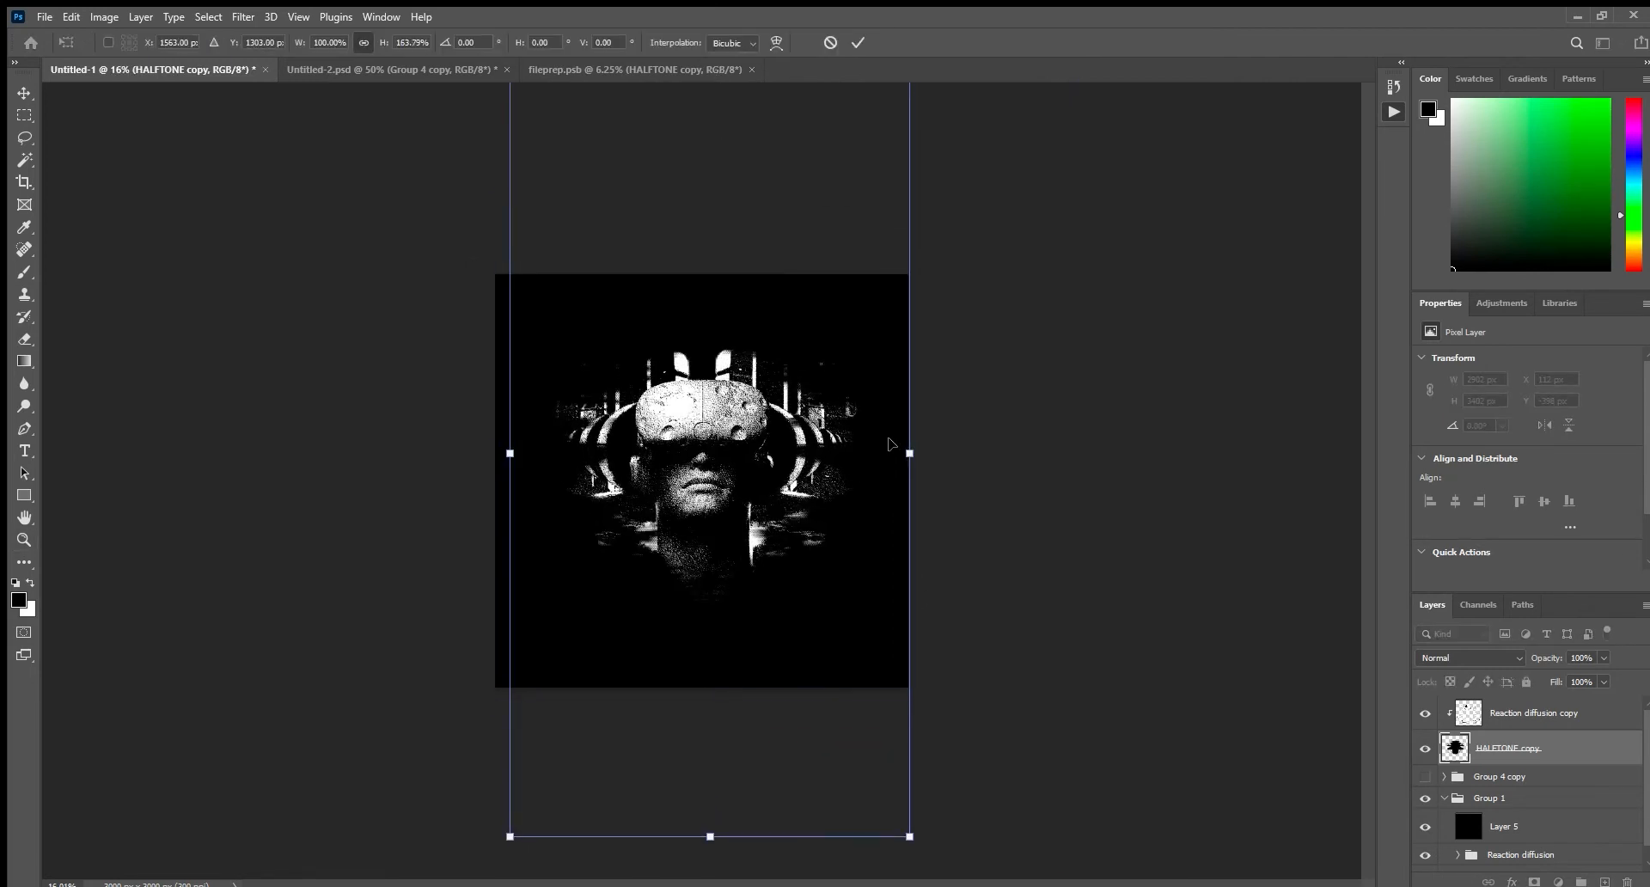
drag(911, 452, 1005, 481)
drag(803, 557, 803, 555)
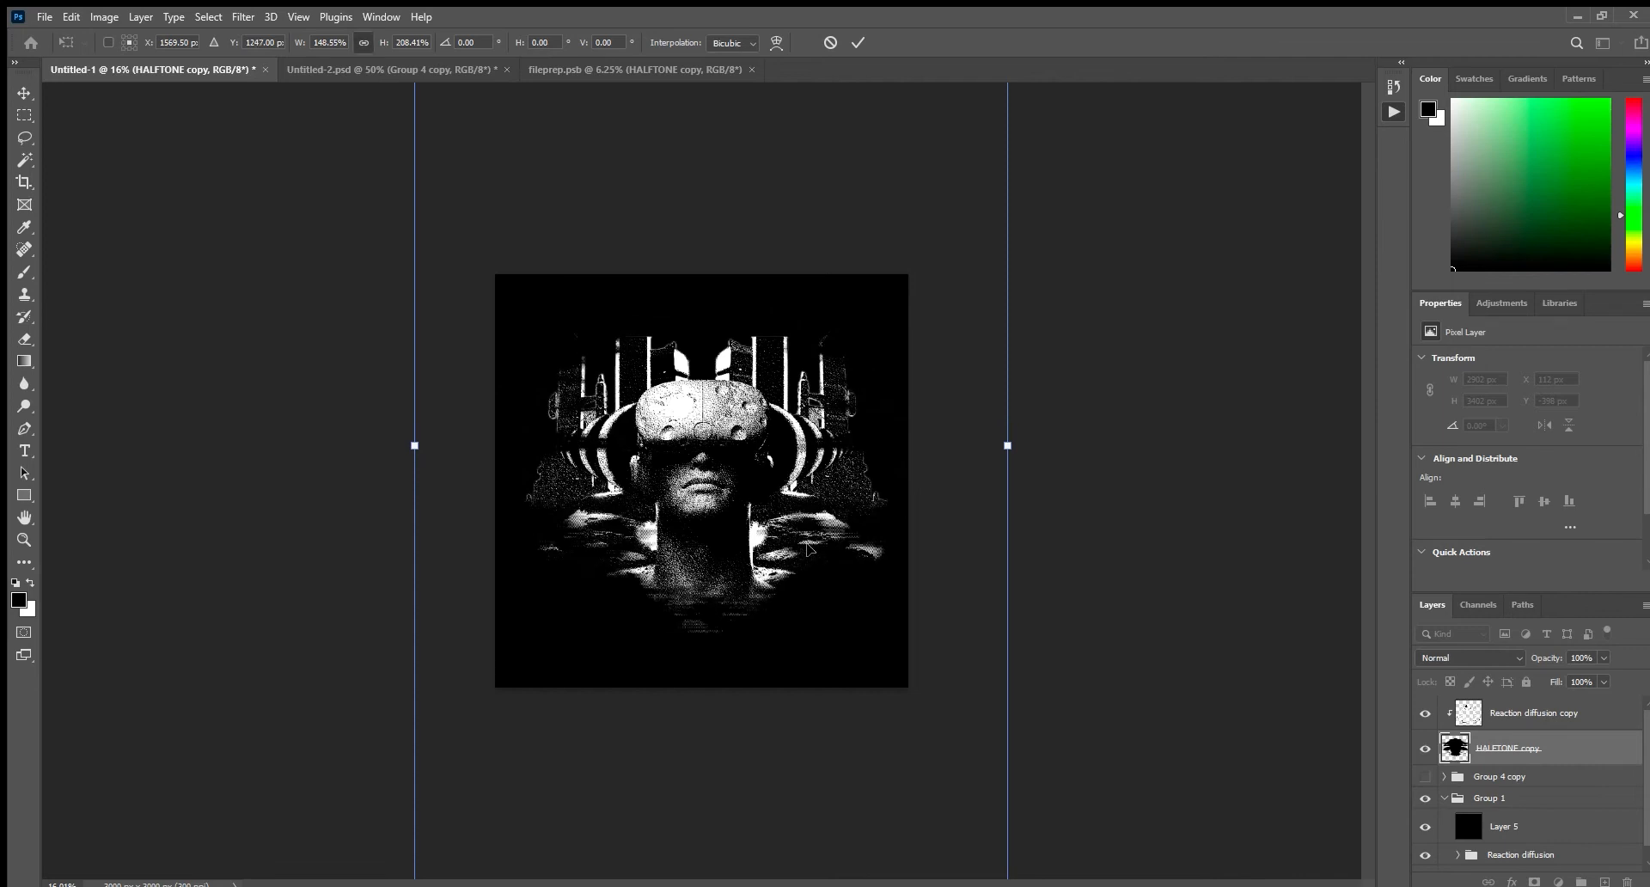
drag(1008, 447, 1050, 446)
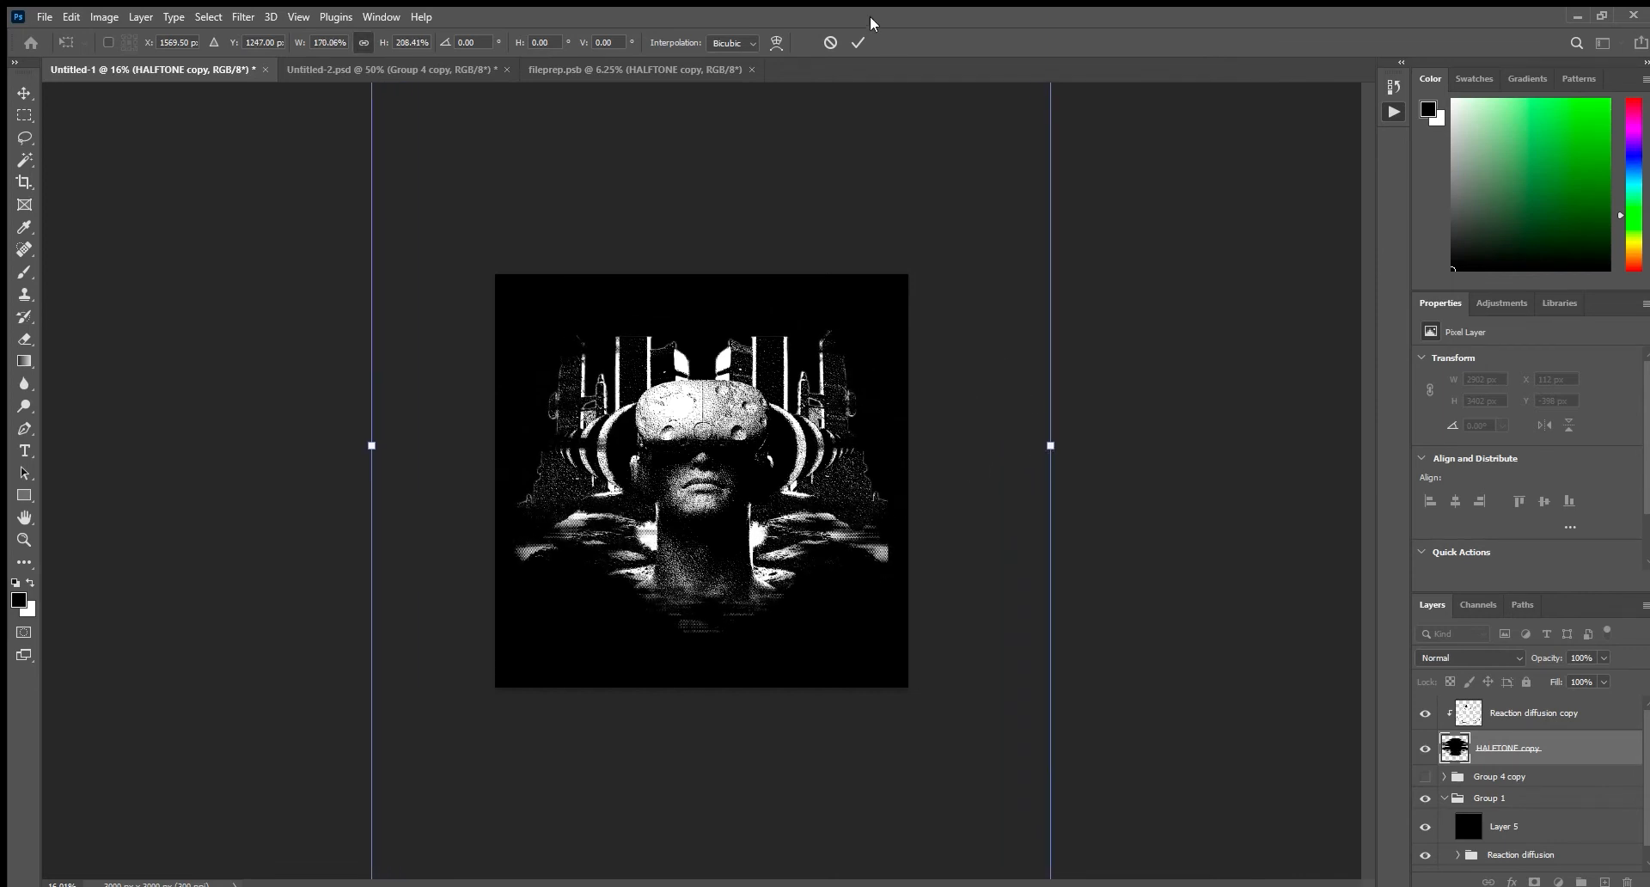
mouse_move(1049, 447)
mouse_down()
mouse_move(1028, 447)
mouse_move(1086, 447)
mouse_move(996, 460)
mouse_move(1019, 460)
mouse_up()
mouse_move(837, 451)
mouse_down()
mouse_move(839, 489)
mouse_move(839, 454)
mouse_up()
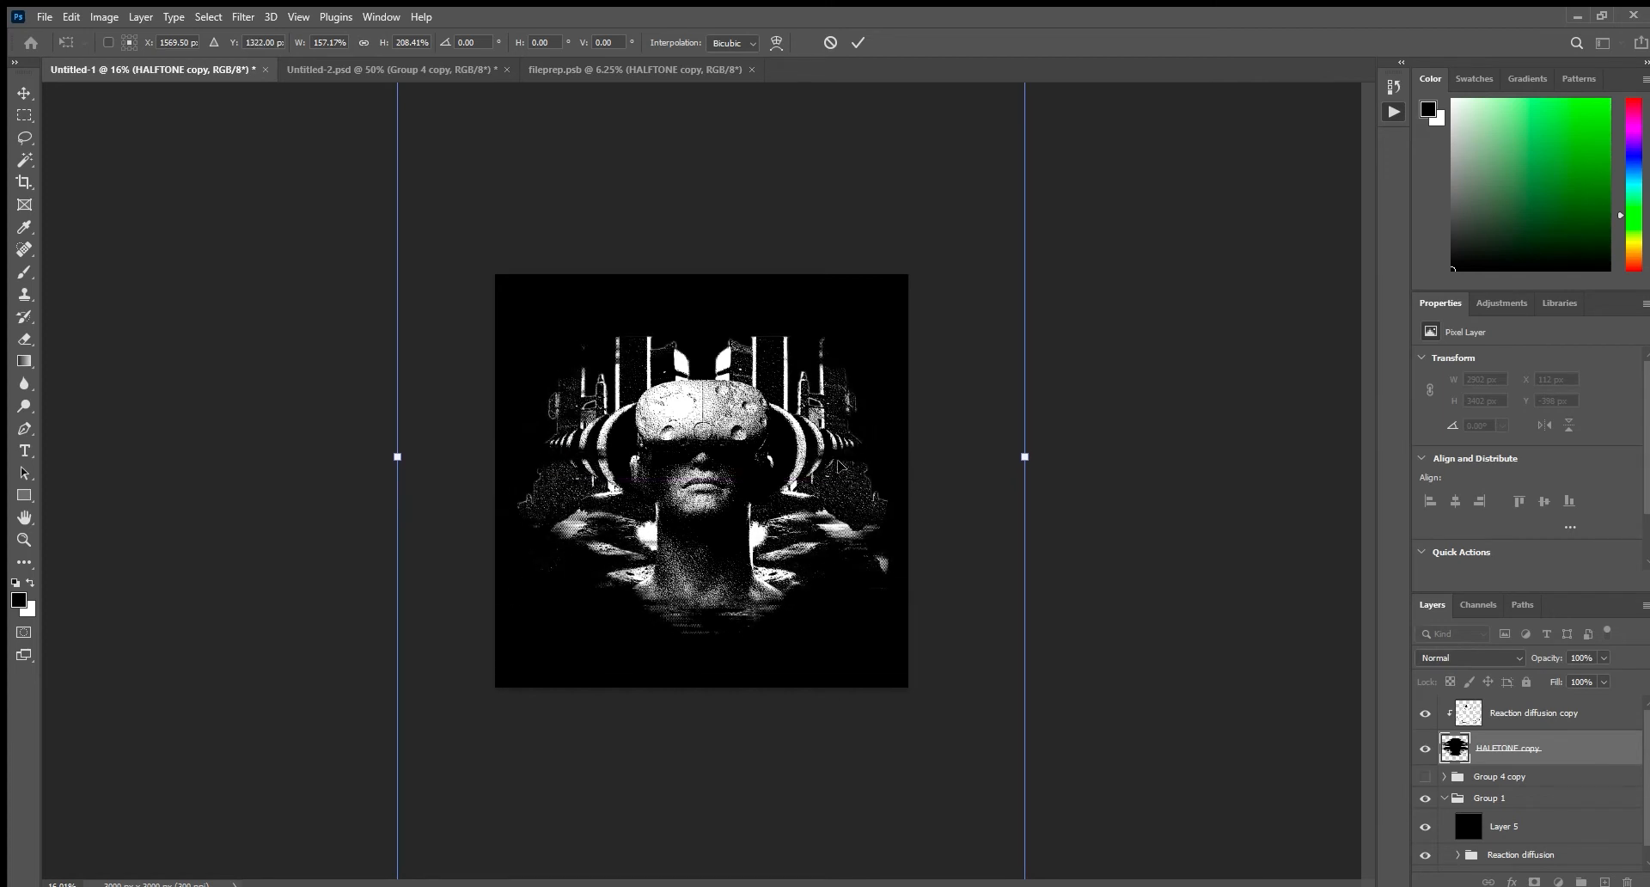
click(858, 42)
key(z)
drag(813, 394, 842, 442)
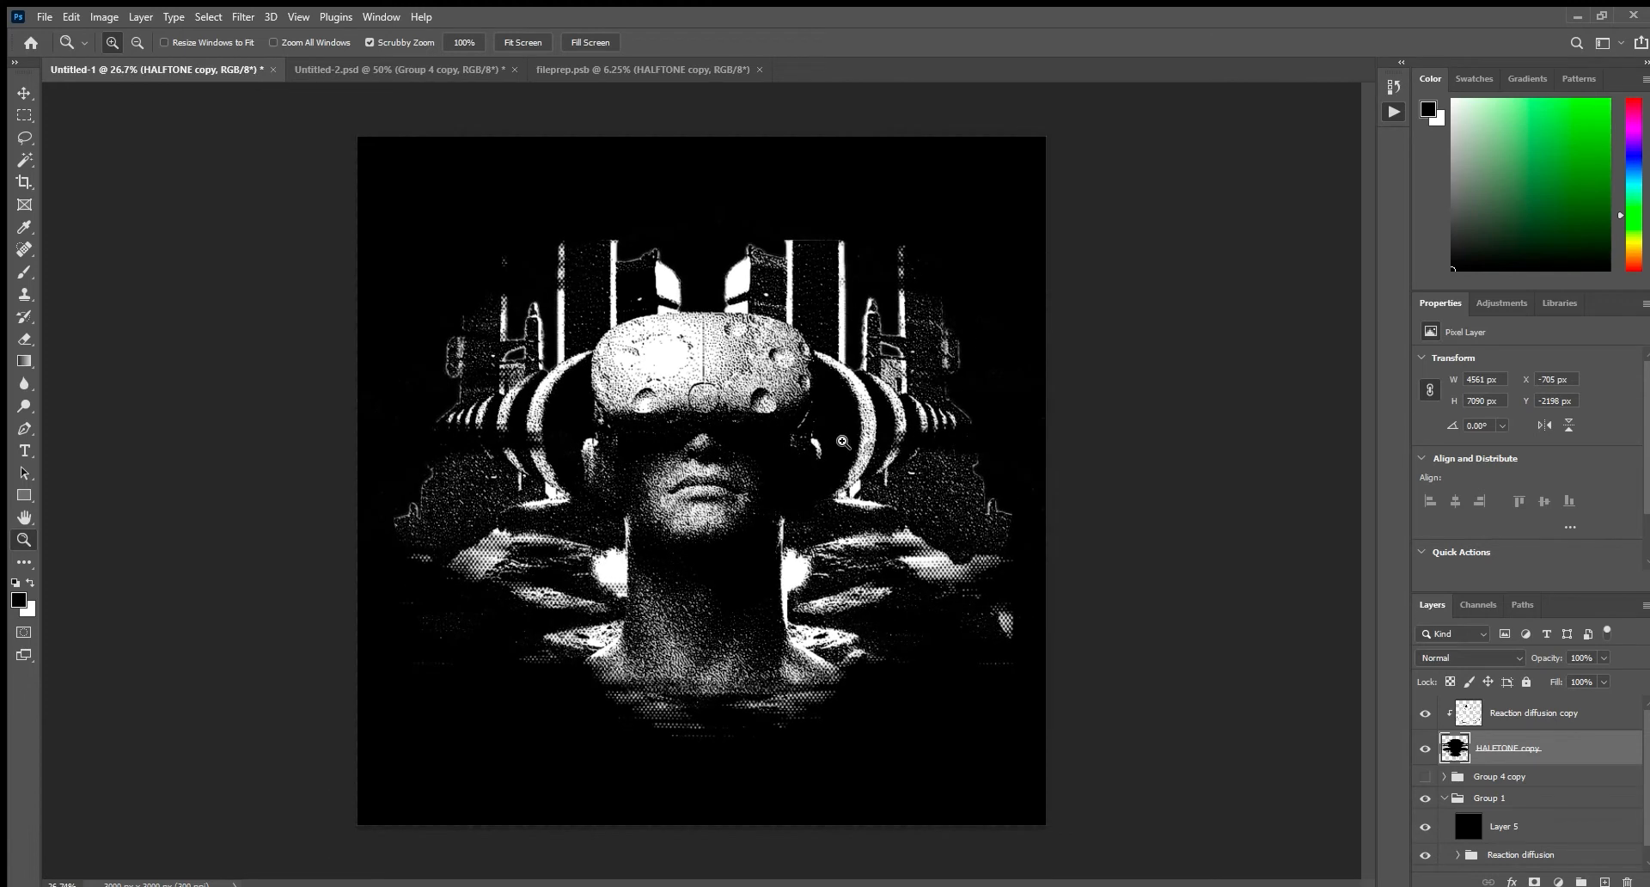
drag(877, 424, 898, 486)
mouse_move(617, 369)
mouse_down()
mouse_move(740, 430)
mouse_move(605, 392)
mouse_up()
Add a bright red solid color fill layer above the Reaction diffusion copy layer.
click(1543, 722)
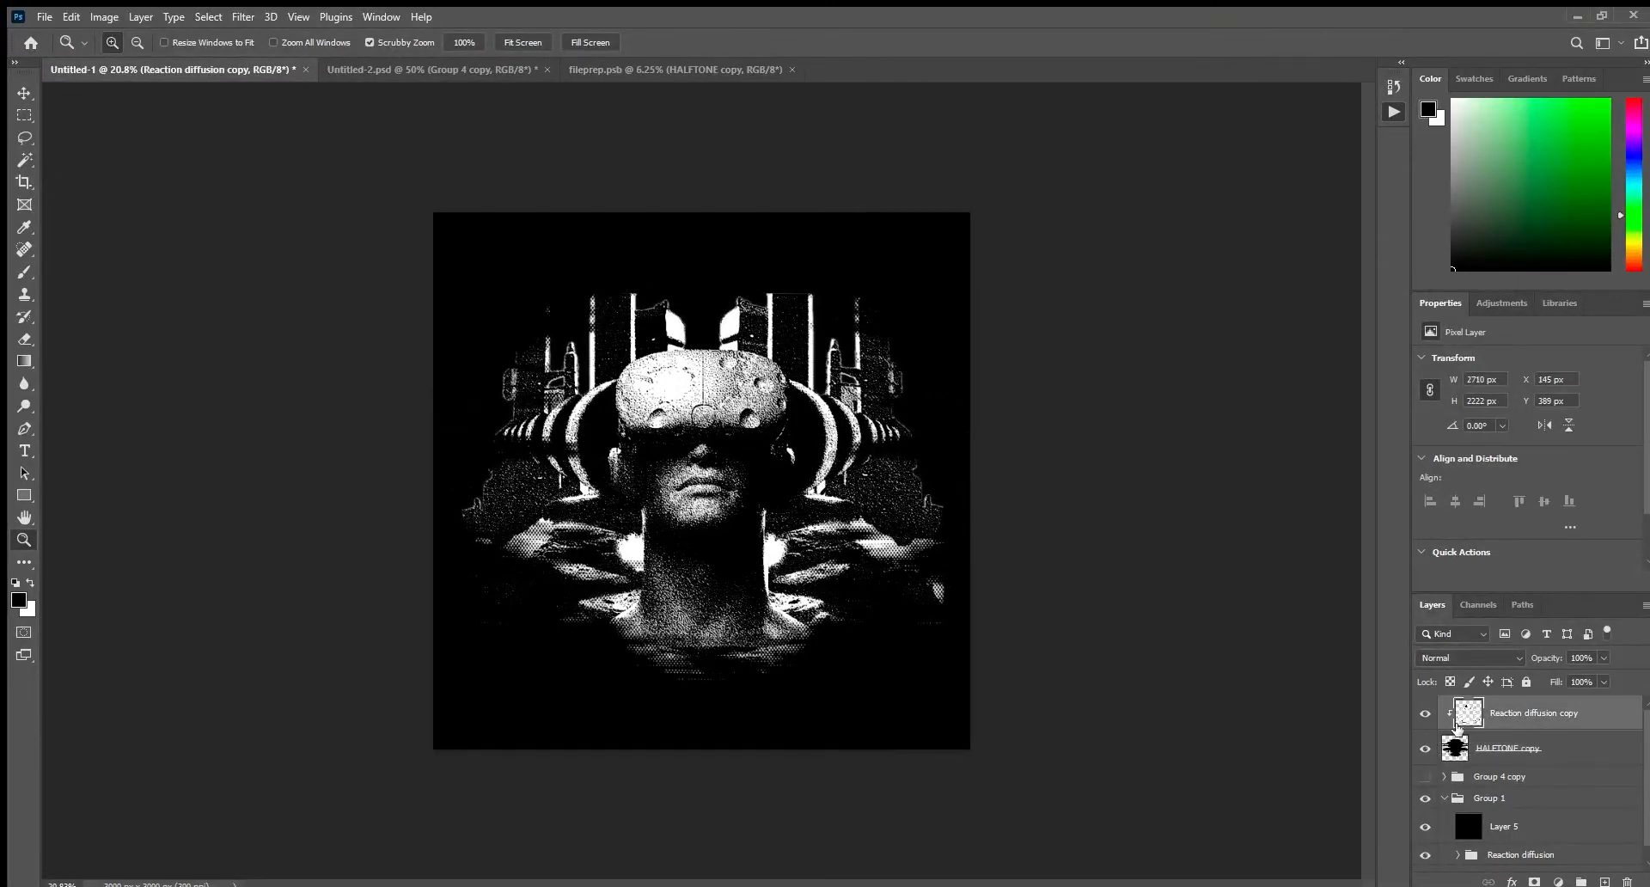
drag(851, 551, 875, 549)
key(ctrl+t)
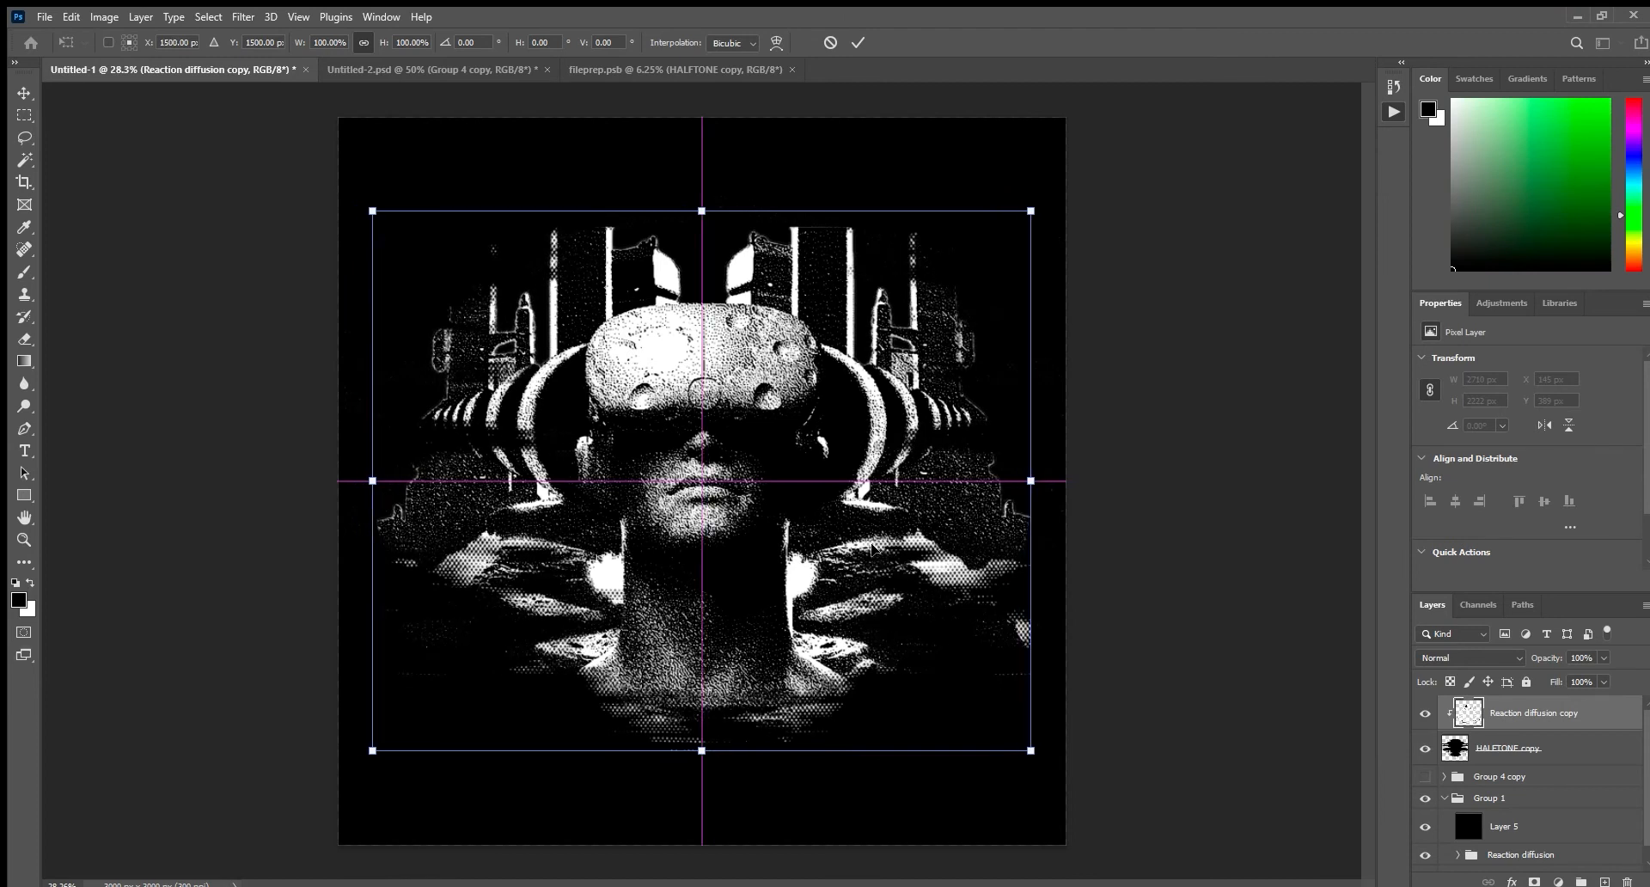
click(859, 42)
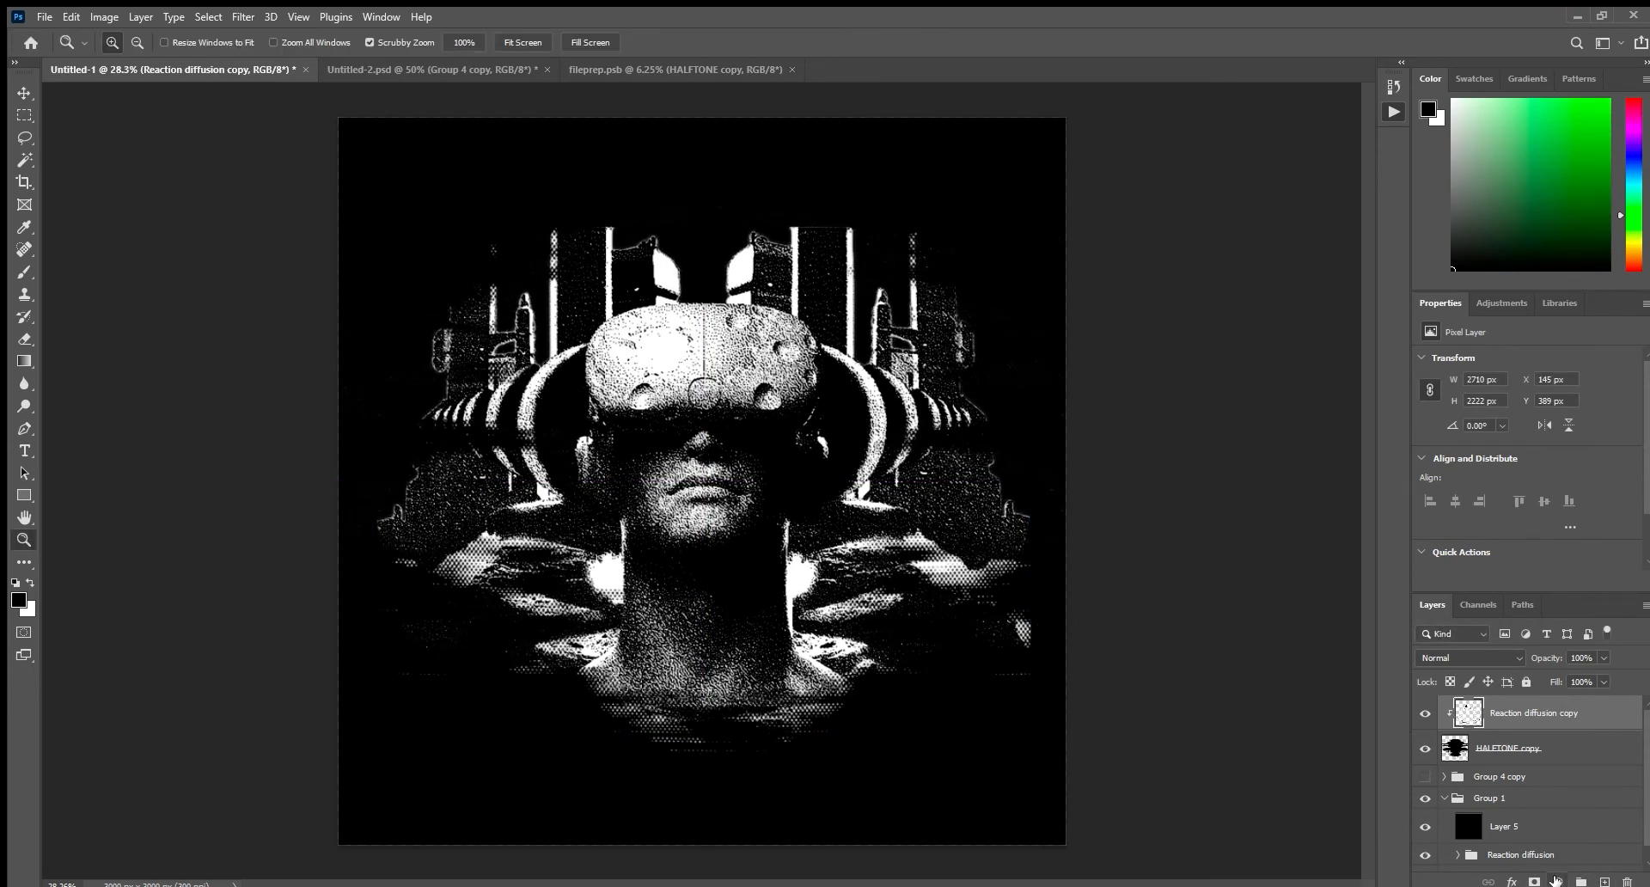
click(1546, 577)
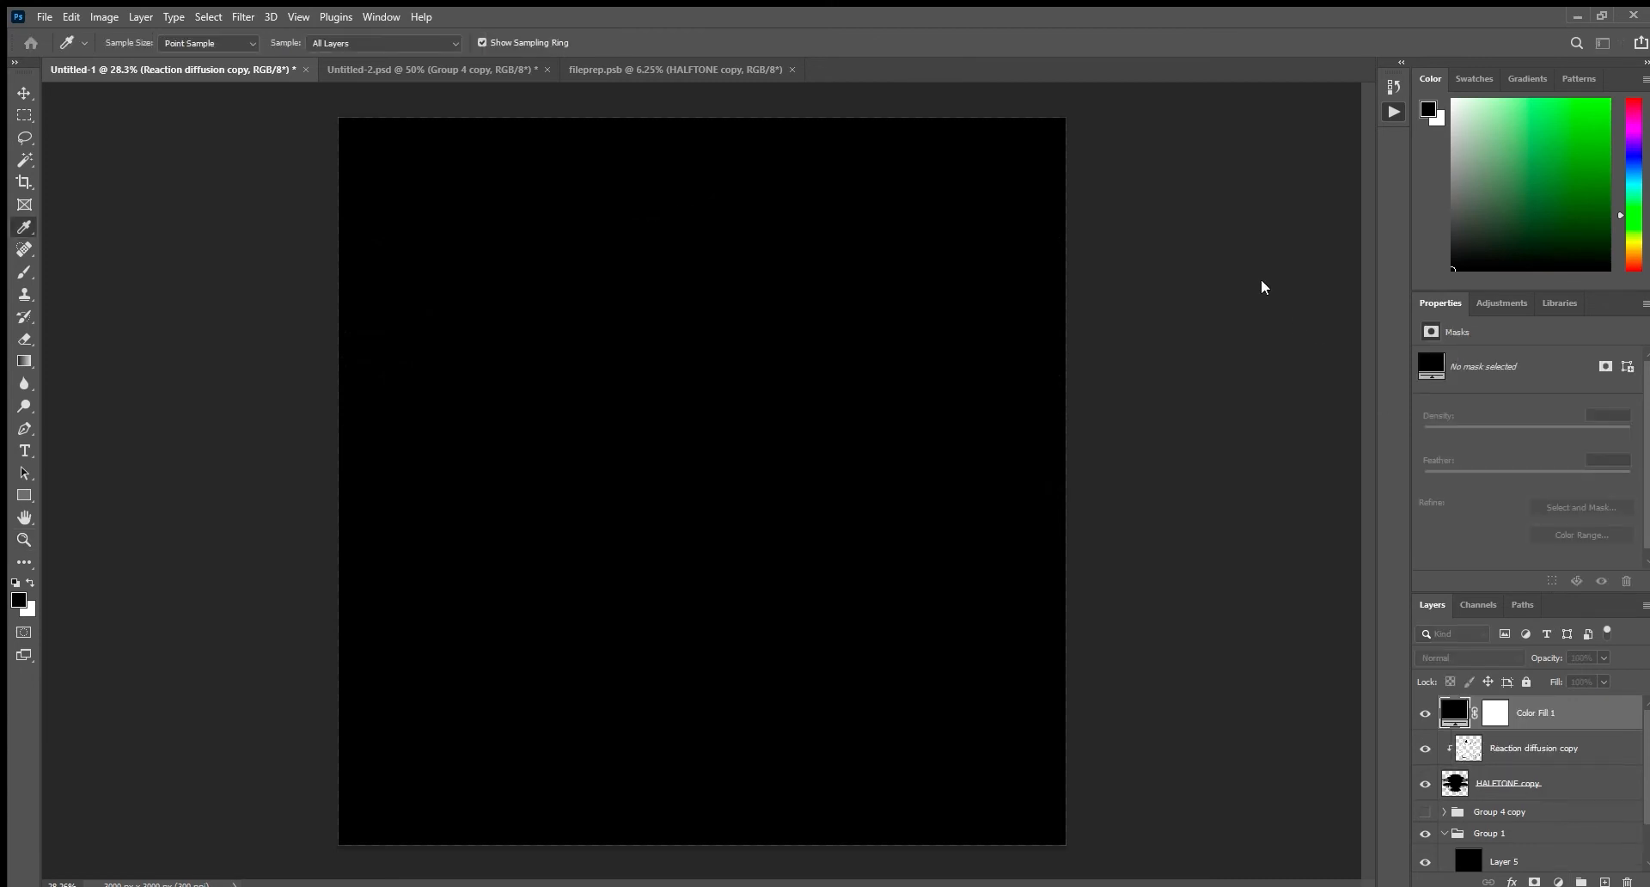
mouse_move(1138, 283)
mouse_down()
mouse_move(1124, 266)
mouse_move(1136, 273)
mouse_up()
click(1381, 268)
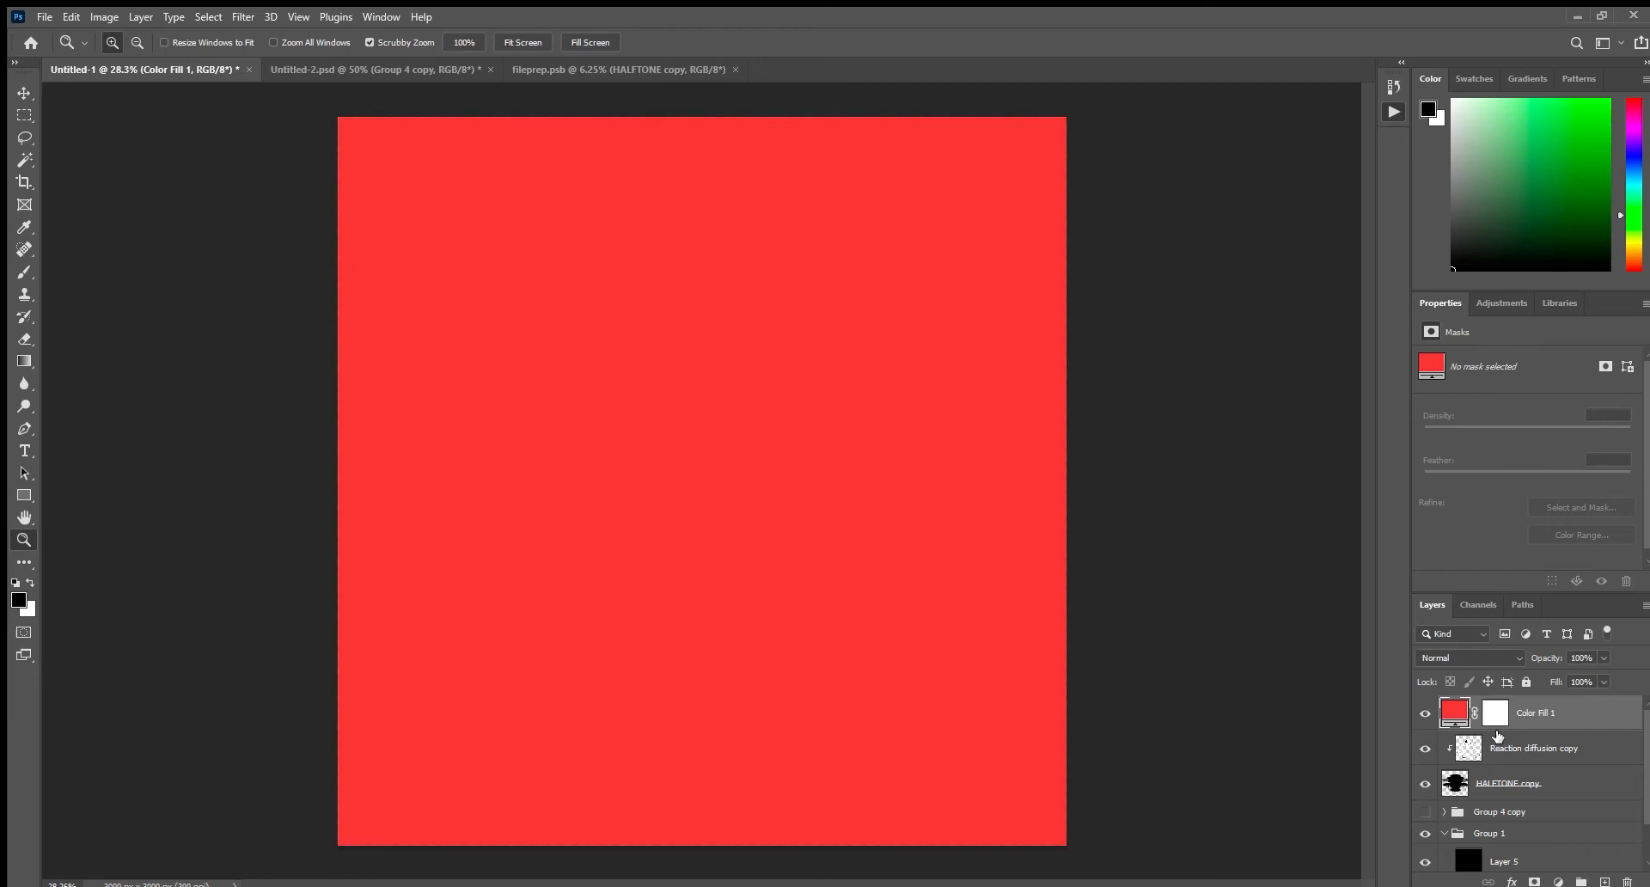
Set the red Color Fill 1 layer's blend mode to Darker Color and inspect the artwork.
click(1470, 651)
click(1463, 669)
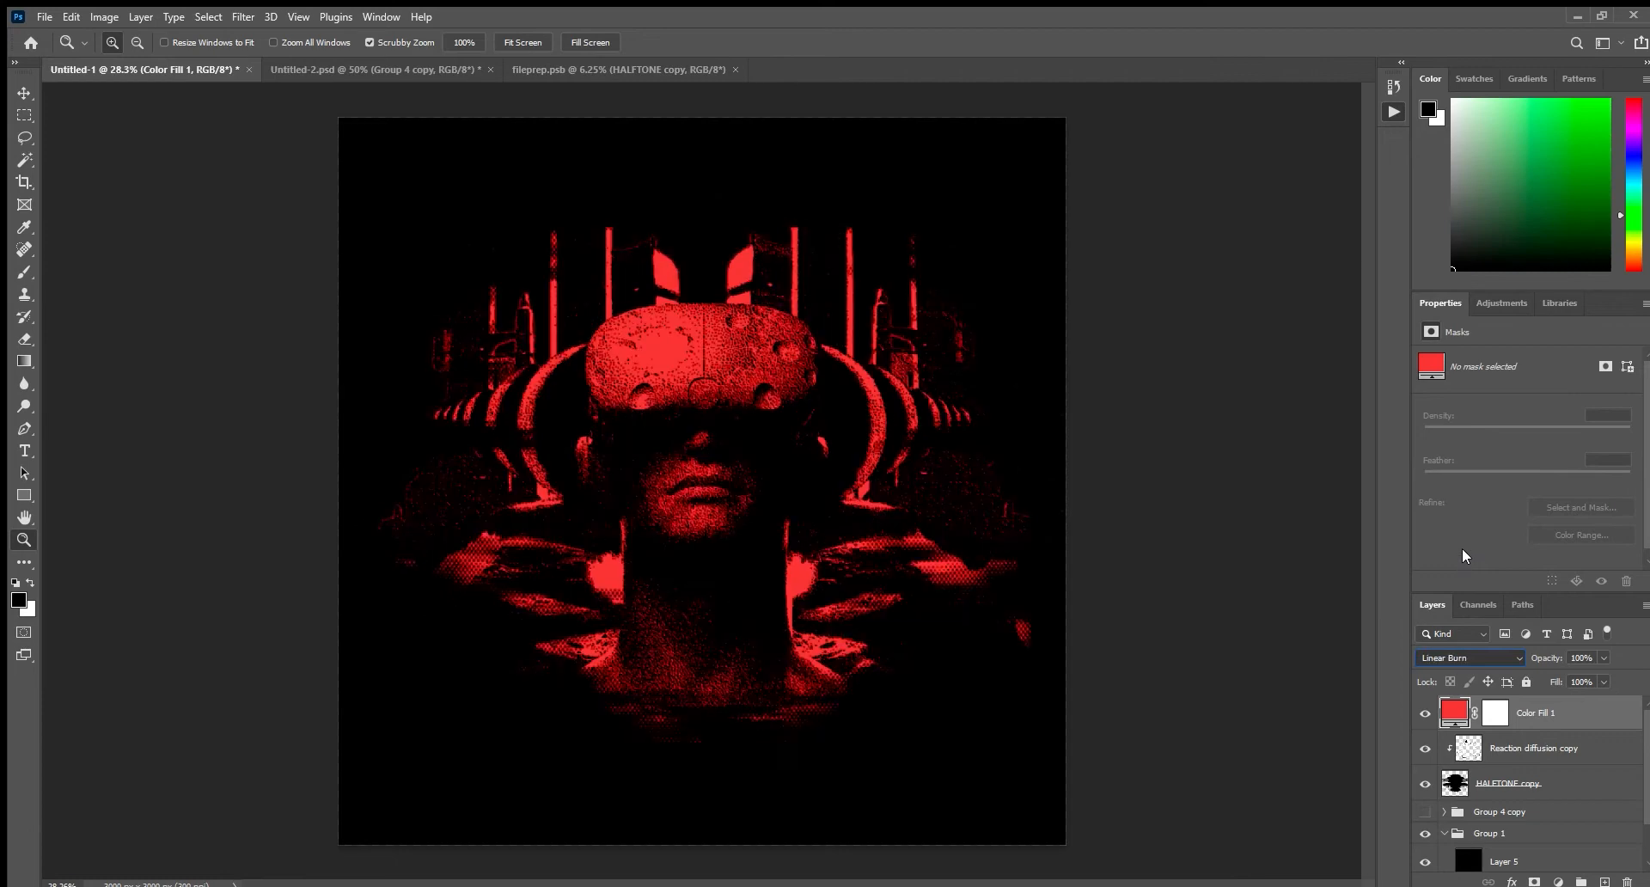
click(1462, 564)
drag(787, 401, 851, 485)
drag(832, 503, 825, 502)
drag(850, 387, 850, 455)
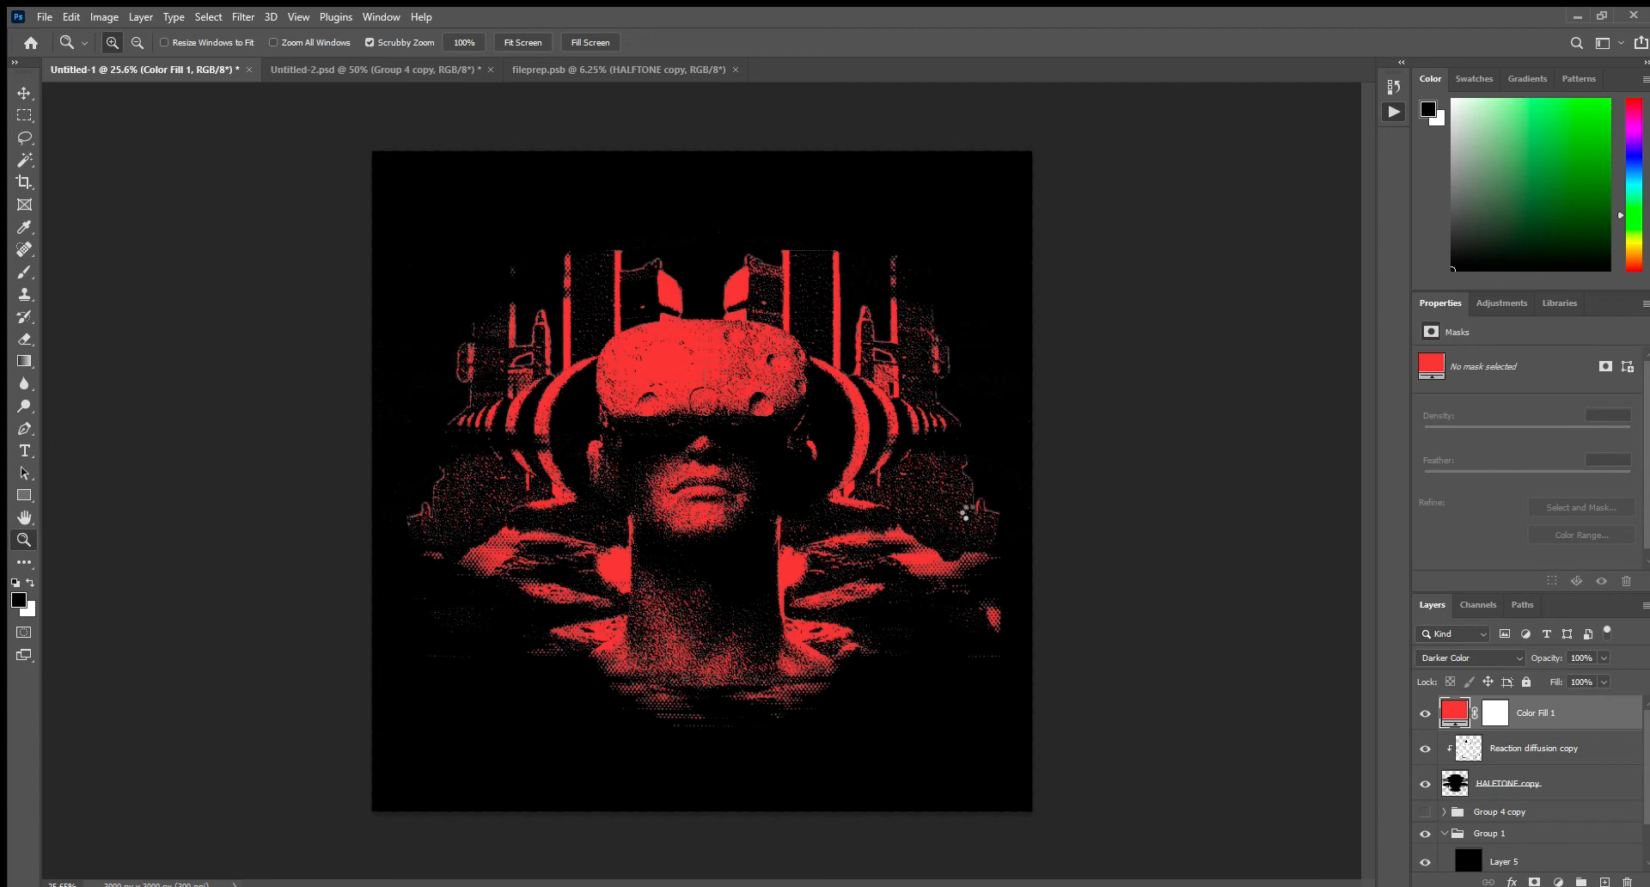
Place the BLKMARKET_COPYSCAN_62 texture on top, stretched to 9.86% width and 7.80% height so it covers the whole canvas.
drag(957, 481, 1045, 481)
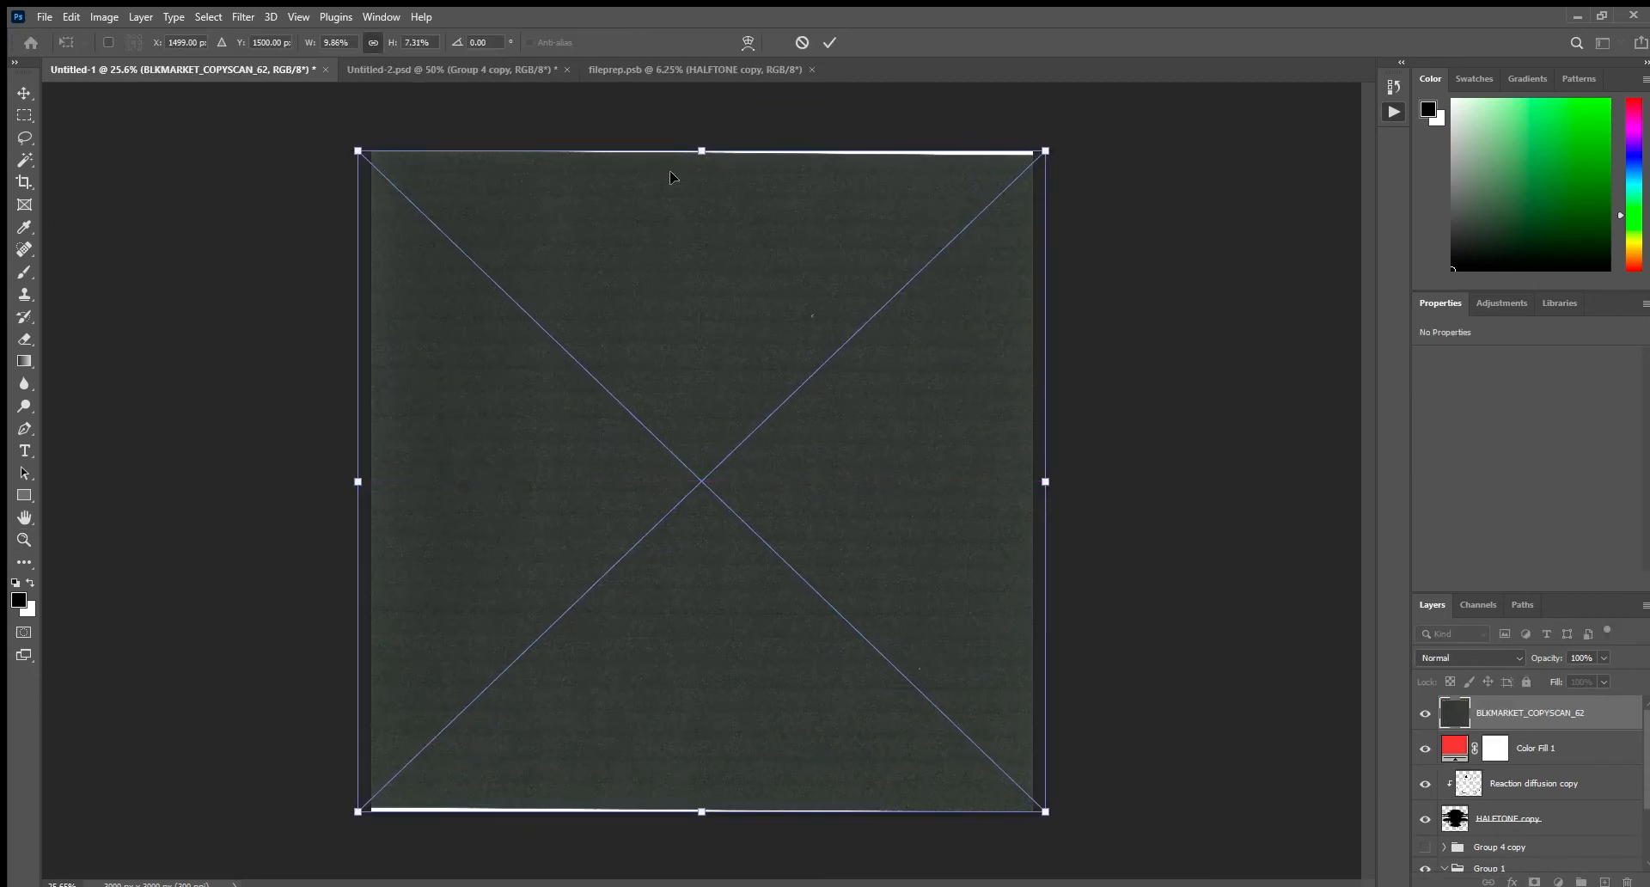
drag(701, 150, 701, 128)
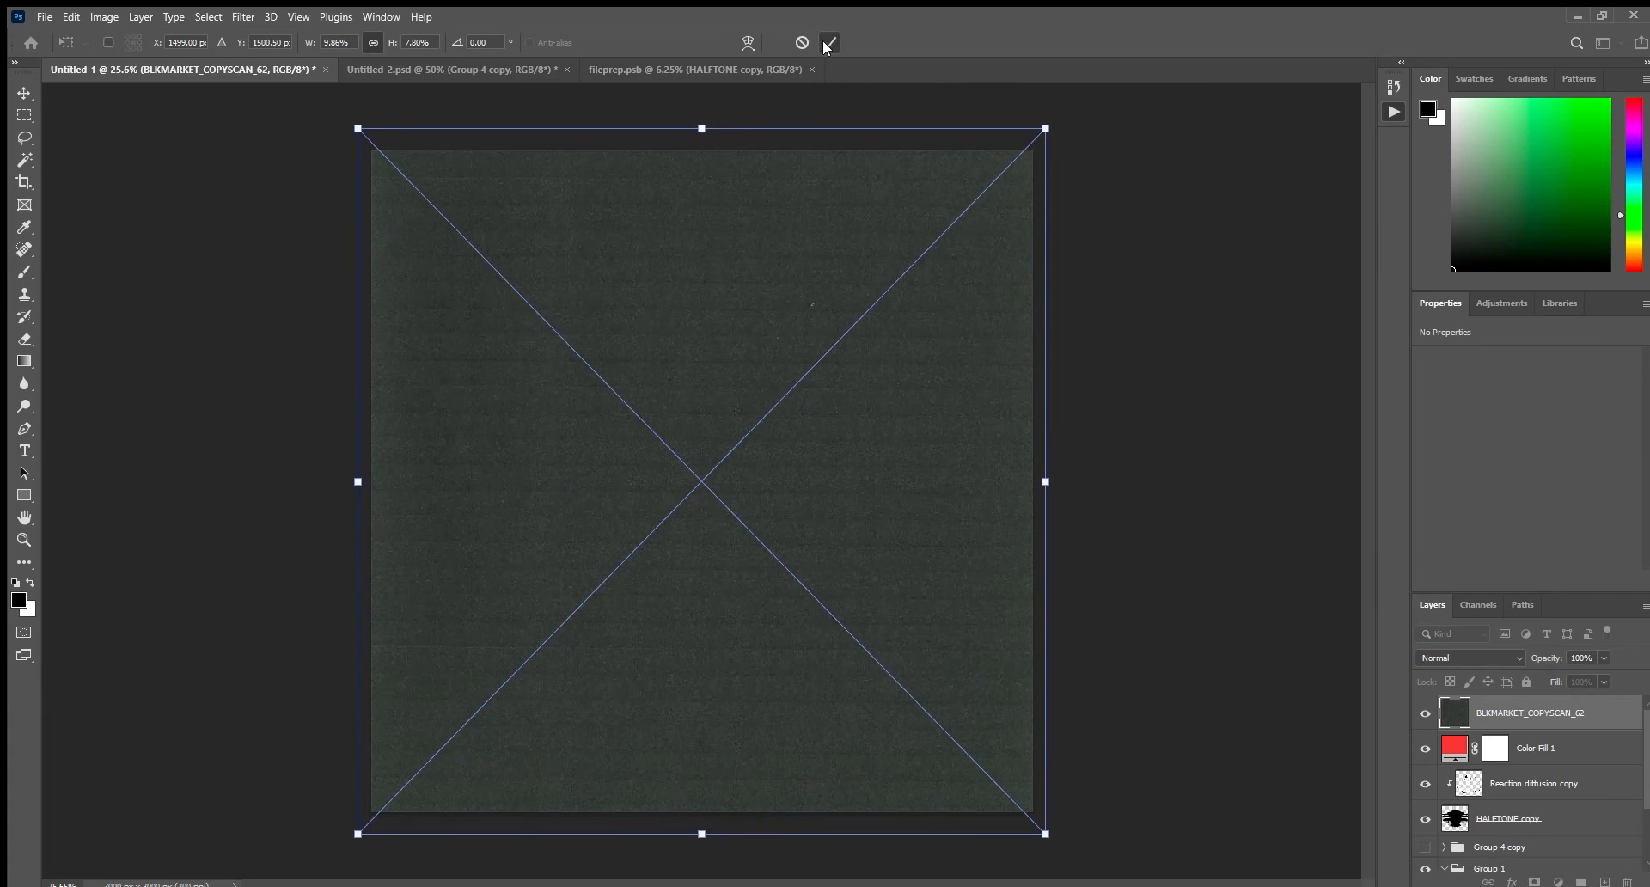
key(Return)
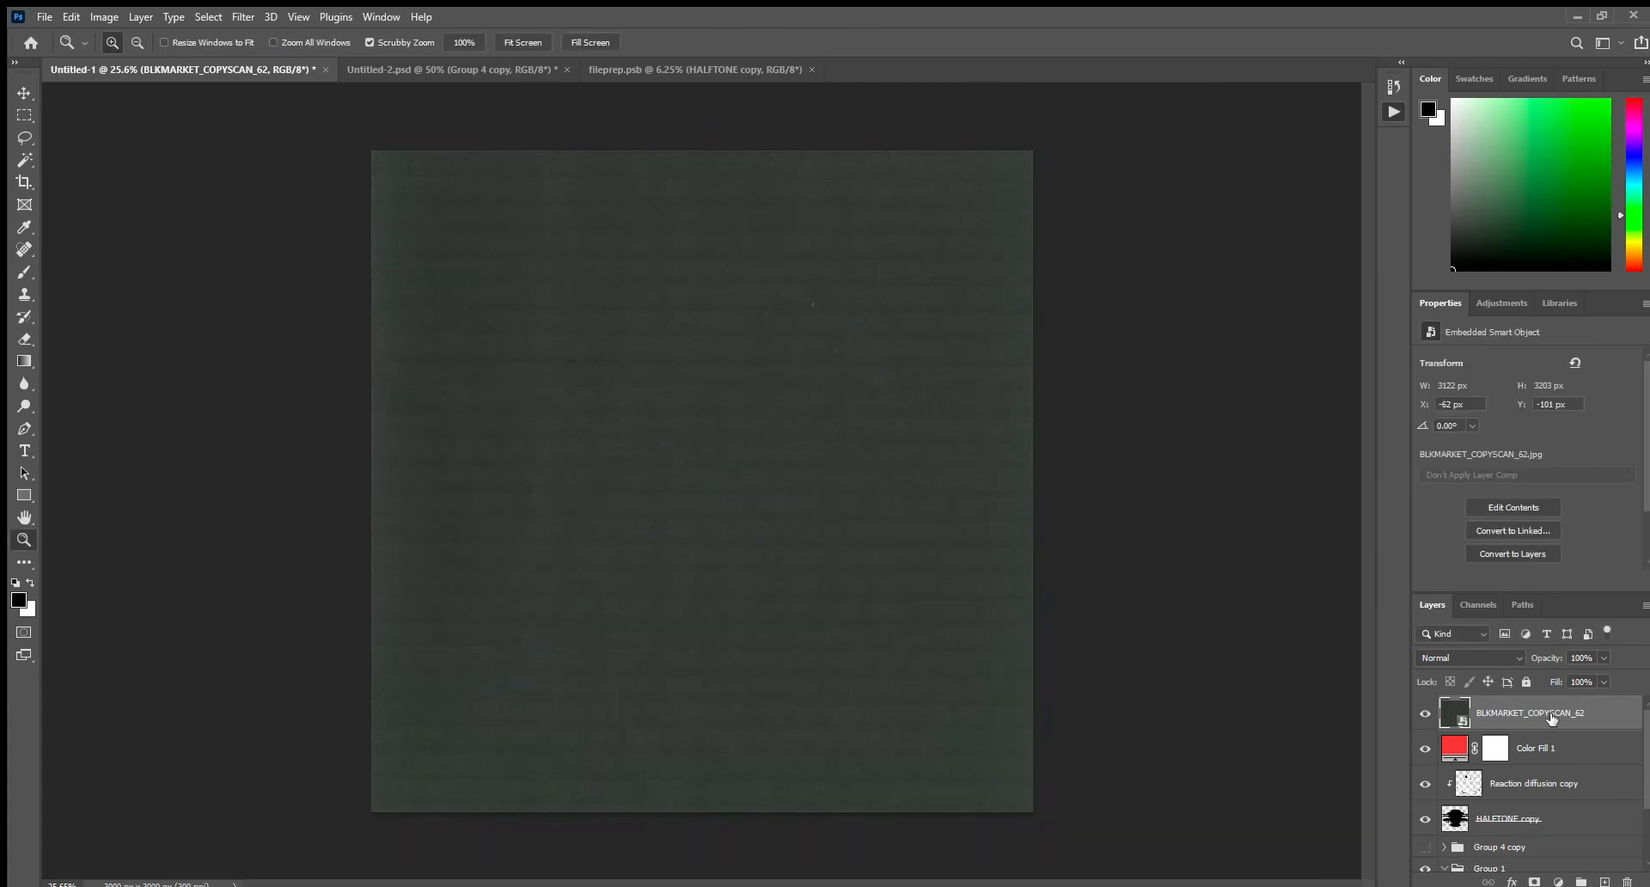
Compare blend modes on the BLKMARKET_COPYSCAN_62 layer and set it to Screen.
scroll(1497, 657, down, 7)
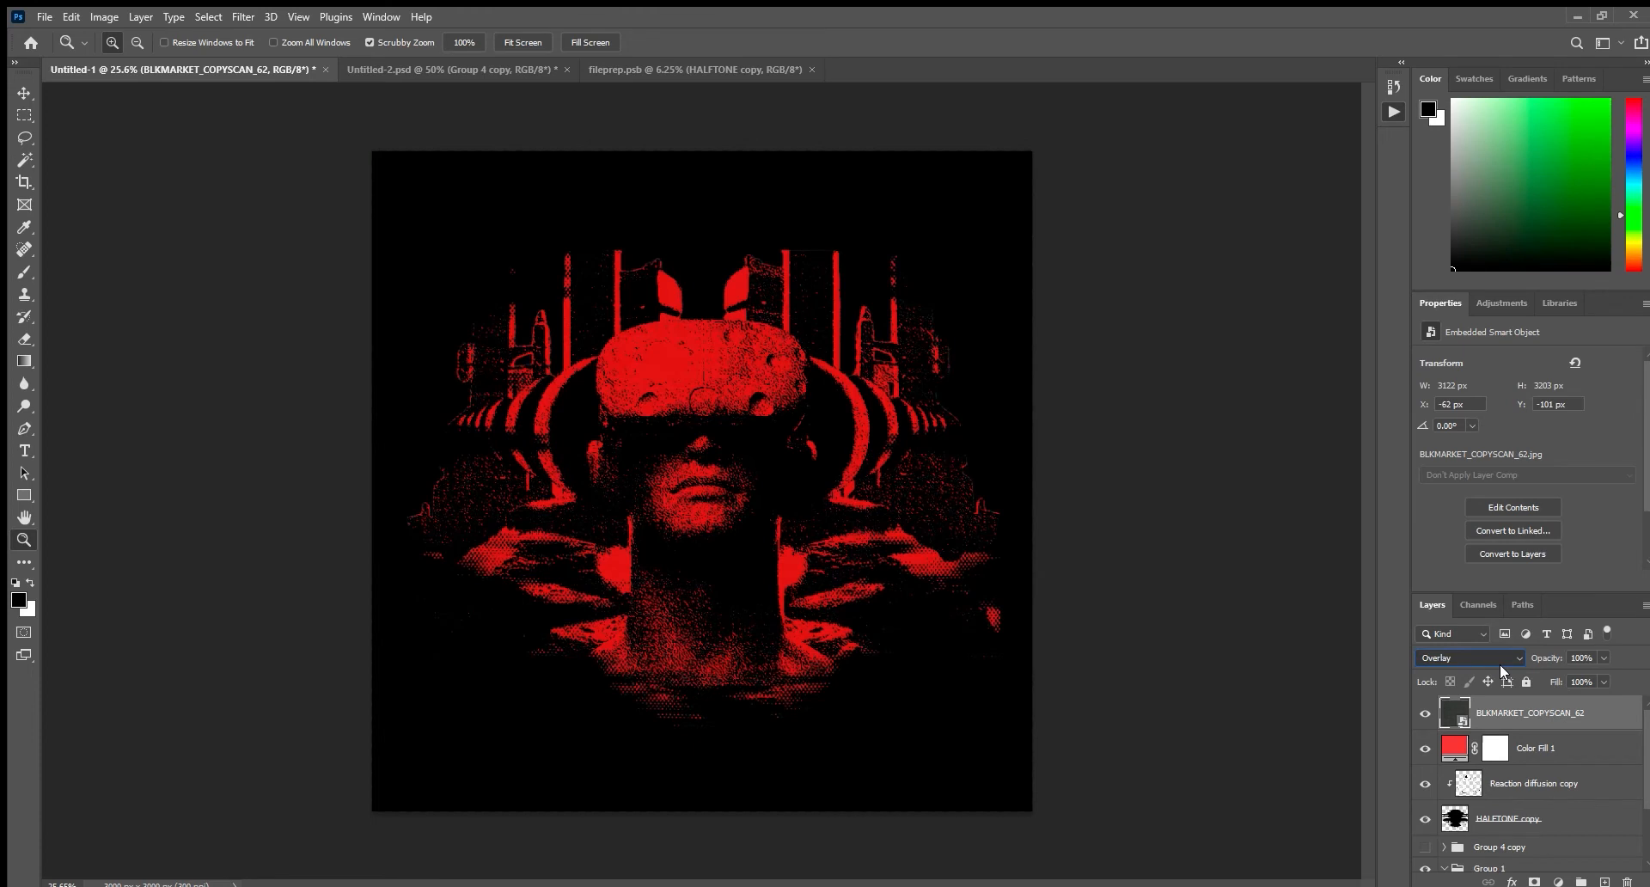
key(Up)
key(Up)
key(Up)
key(Up)
key(Up)
key(Up)
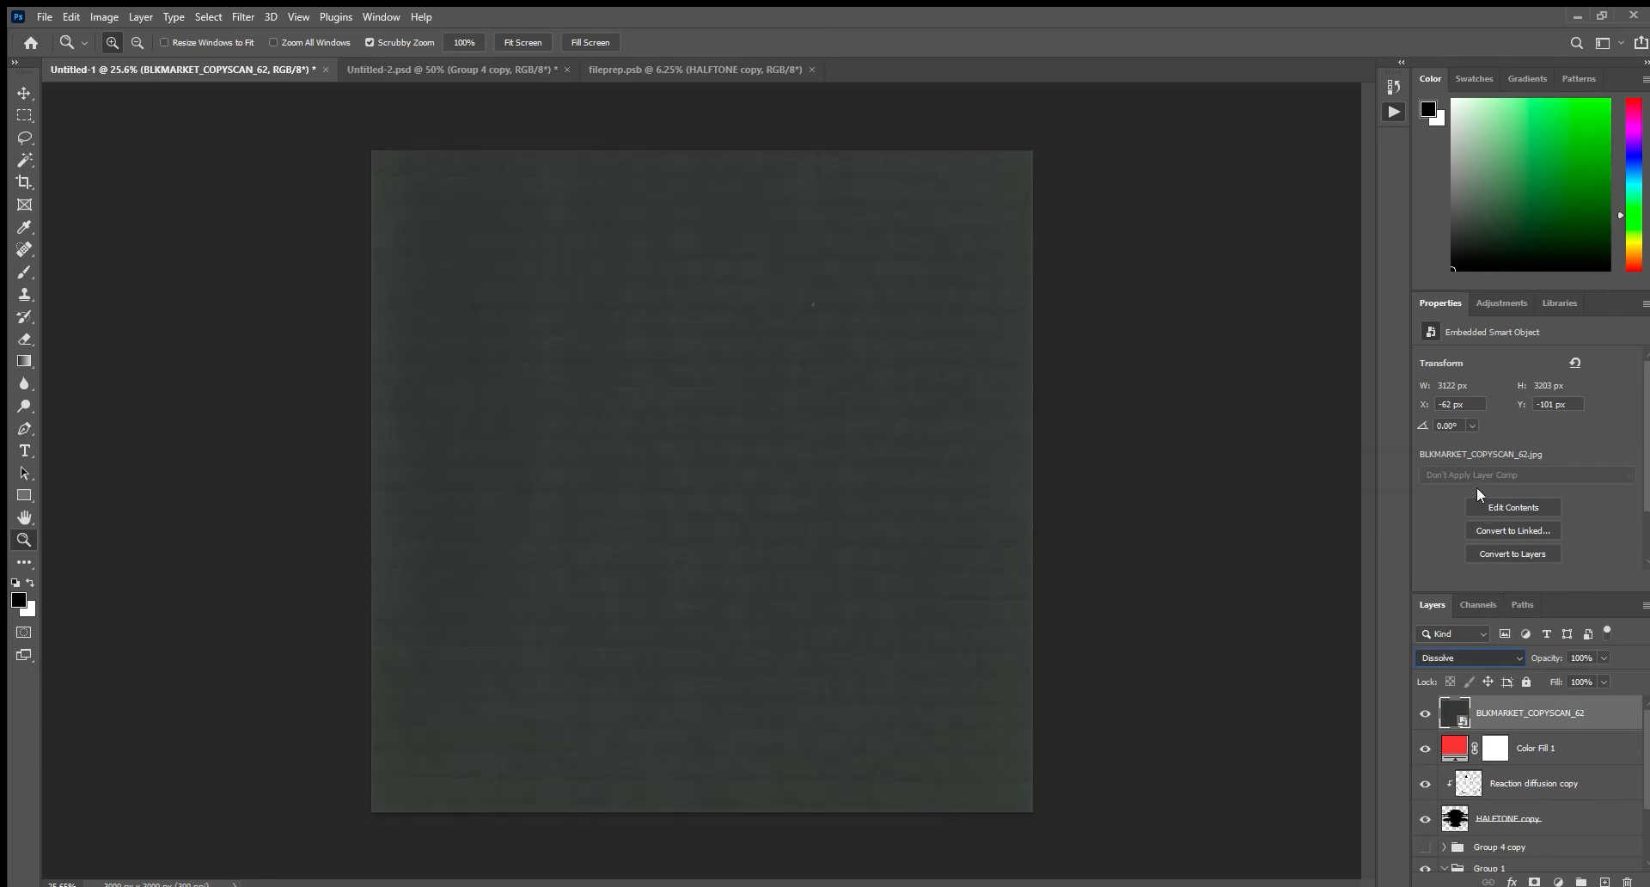
key(Down)
key(Down)
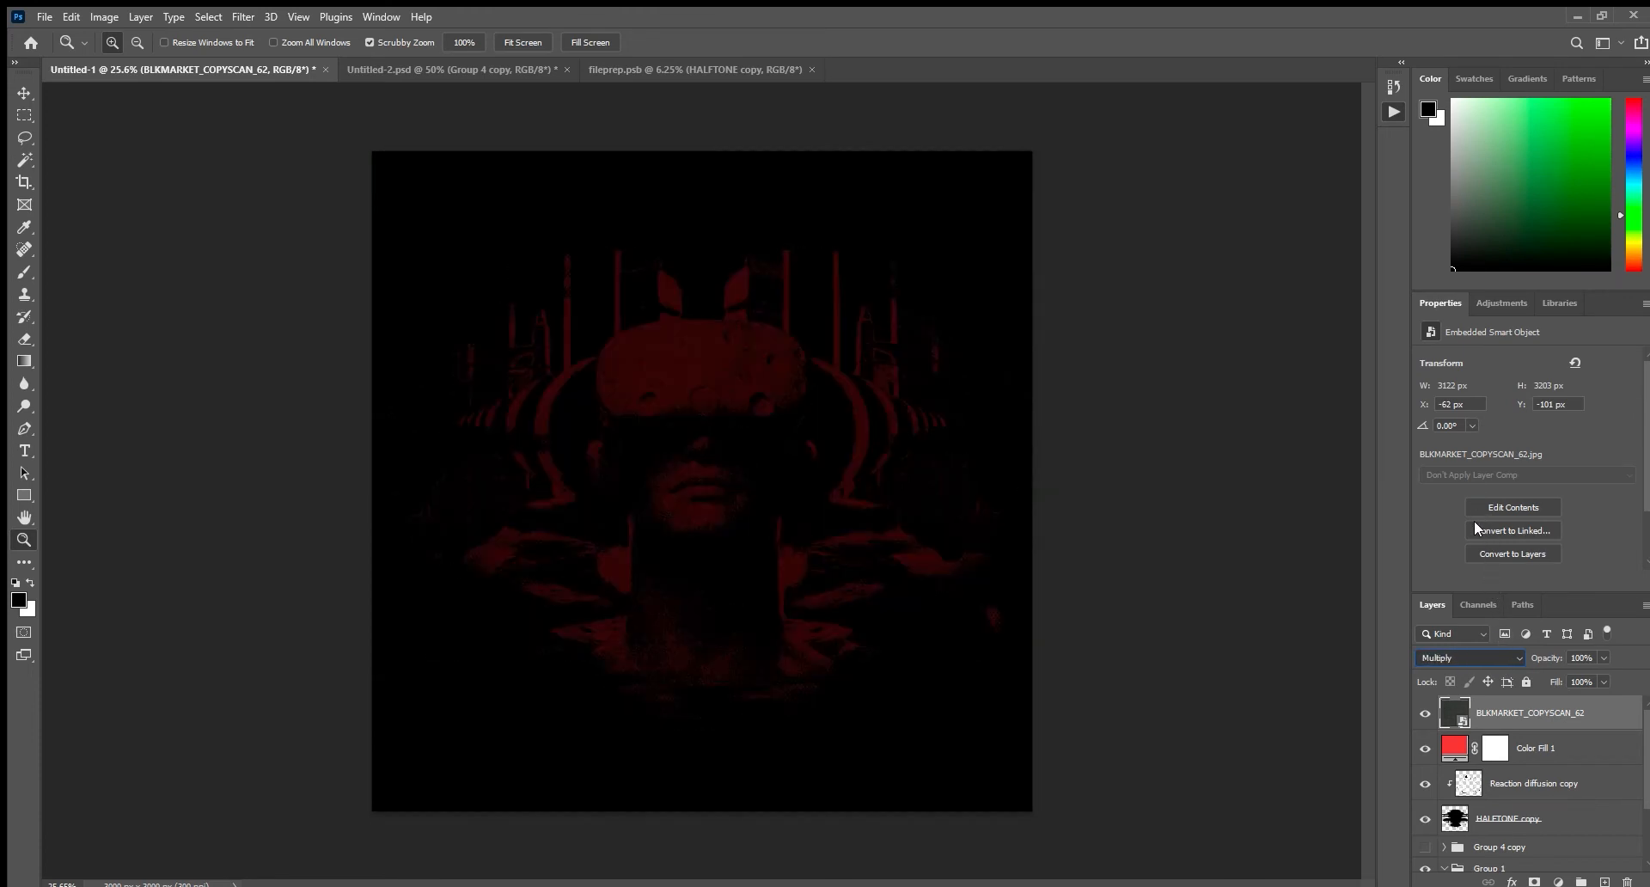
key(Down)
key(Down)
key(Down)
key(Down)
key(Down)
key(Down)
key(Down)
key(Down)
key(Down)
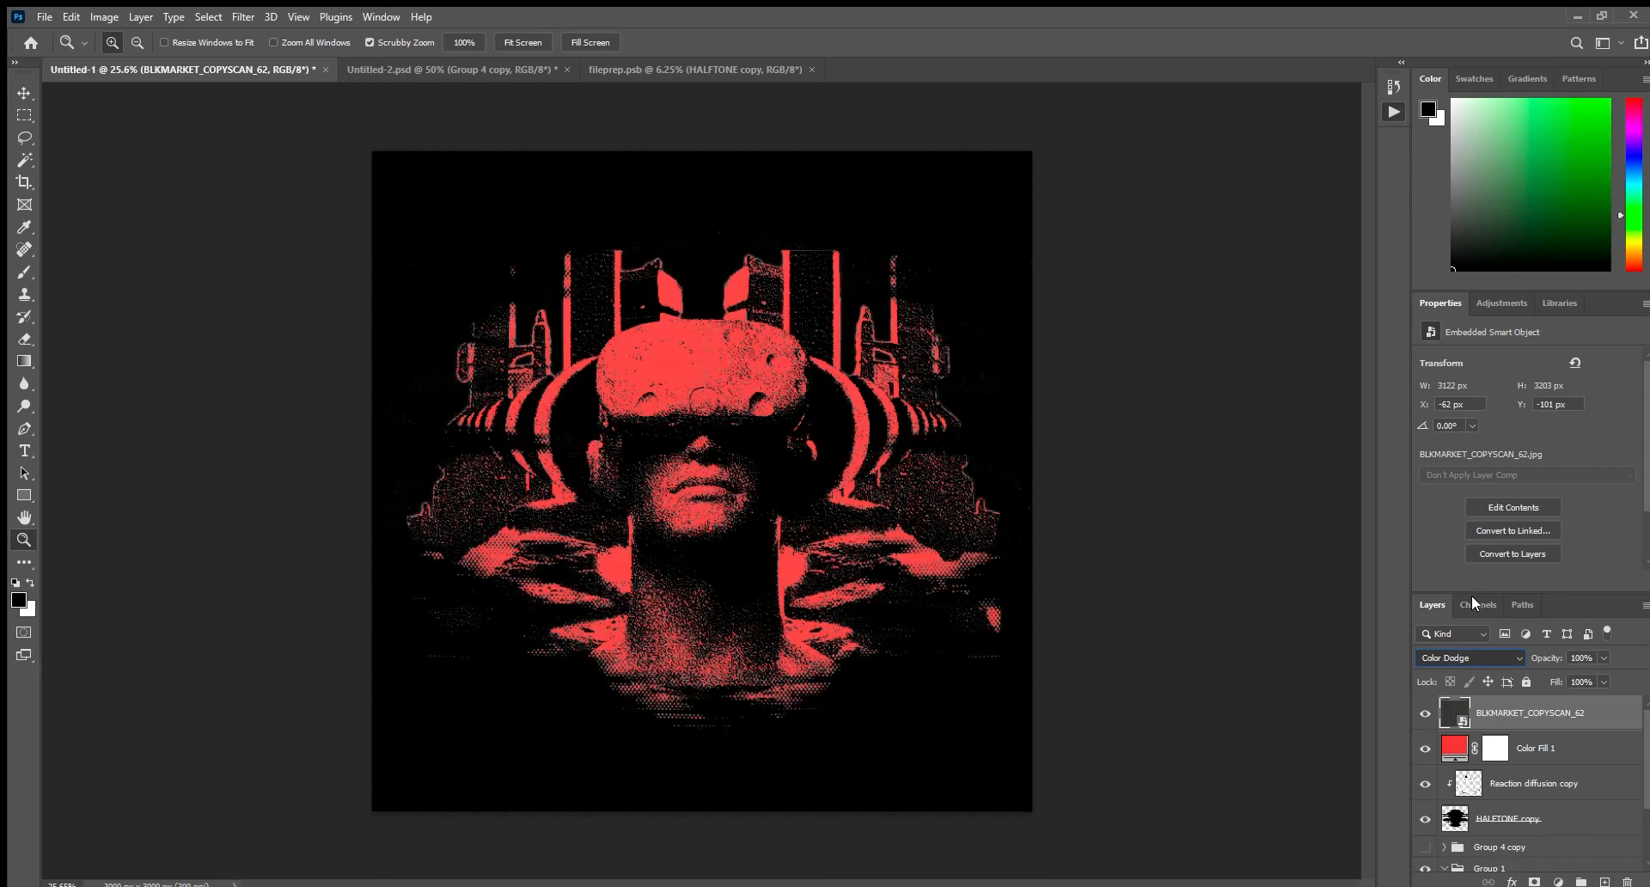
key(Down)
key(Down)
key(Down)
key(Down)
key(Down)
key(Down)
key(Down)
key(Down)
key(Down)
key(Down)
key(Down)
key(Down)
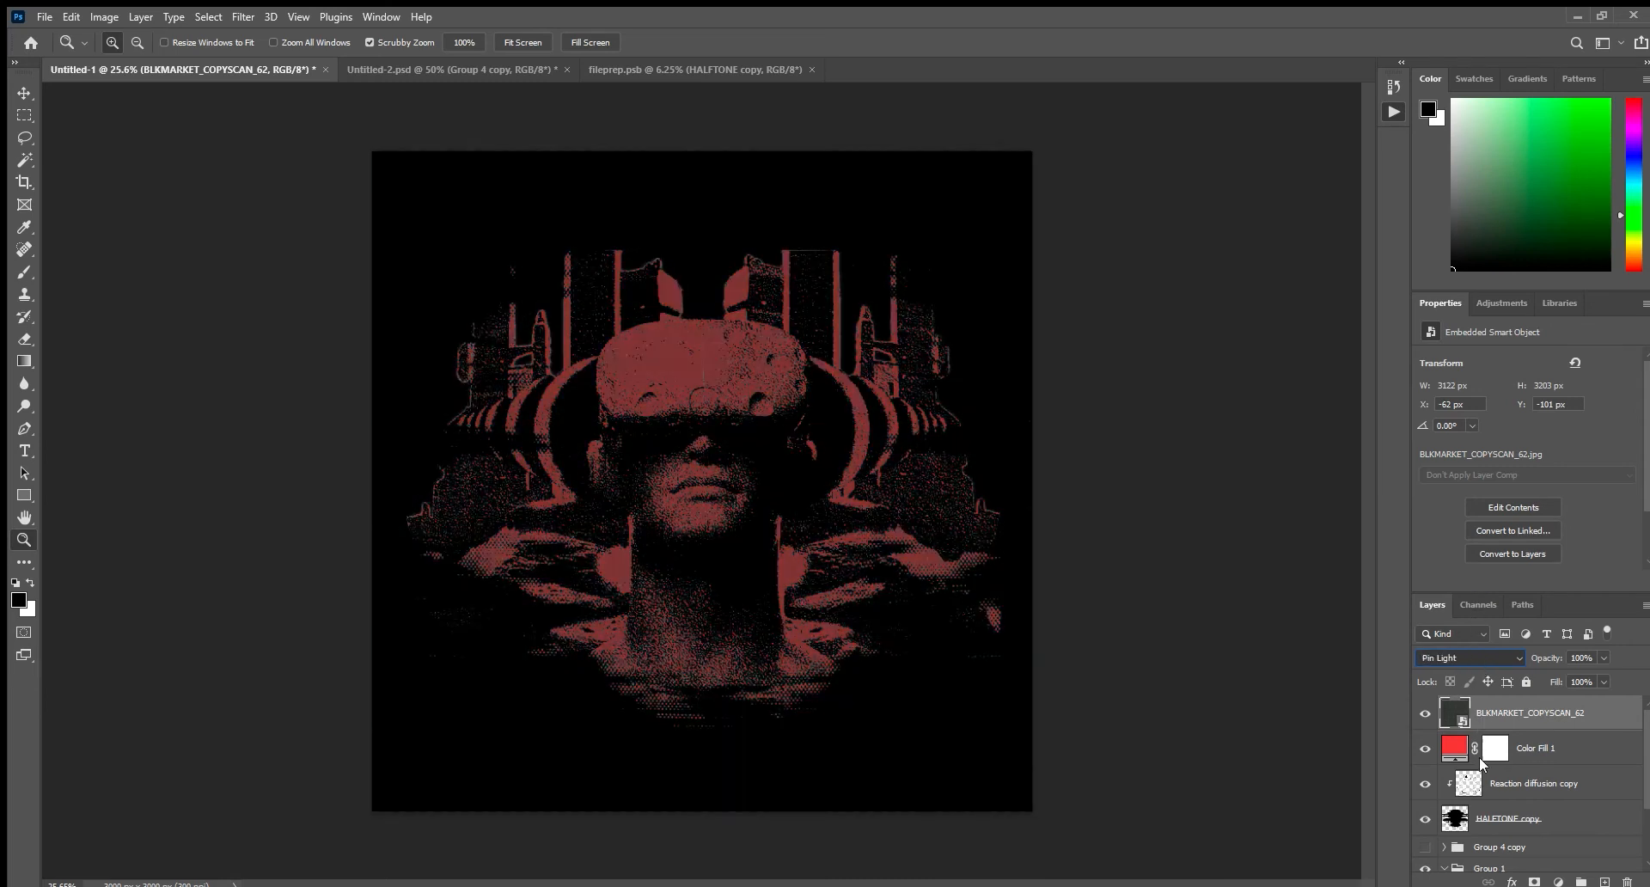
key(Up)
key(Up)
key(Up)
key(Up)
key(Up)
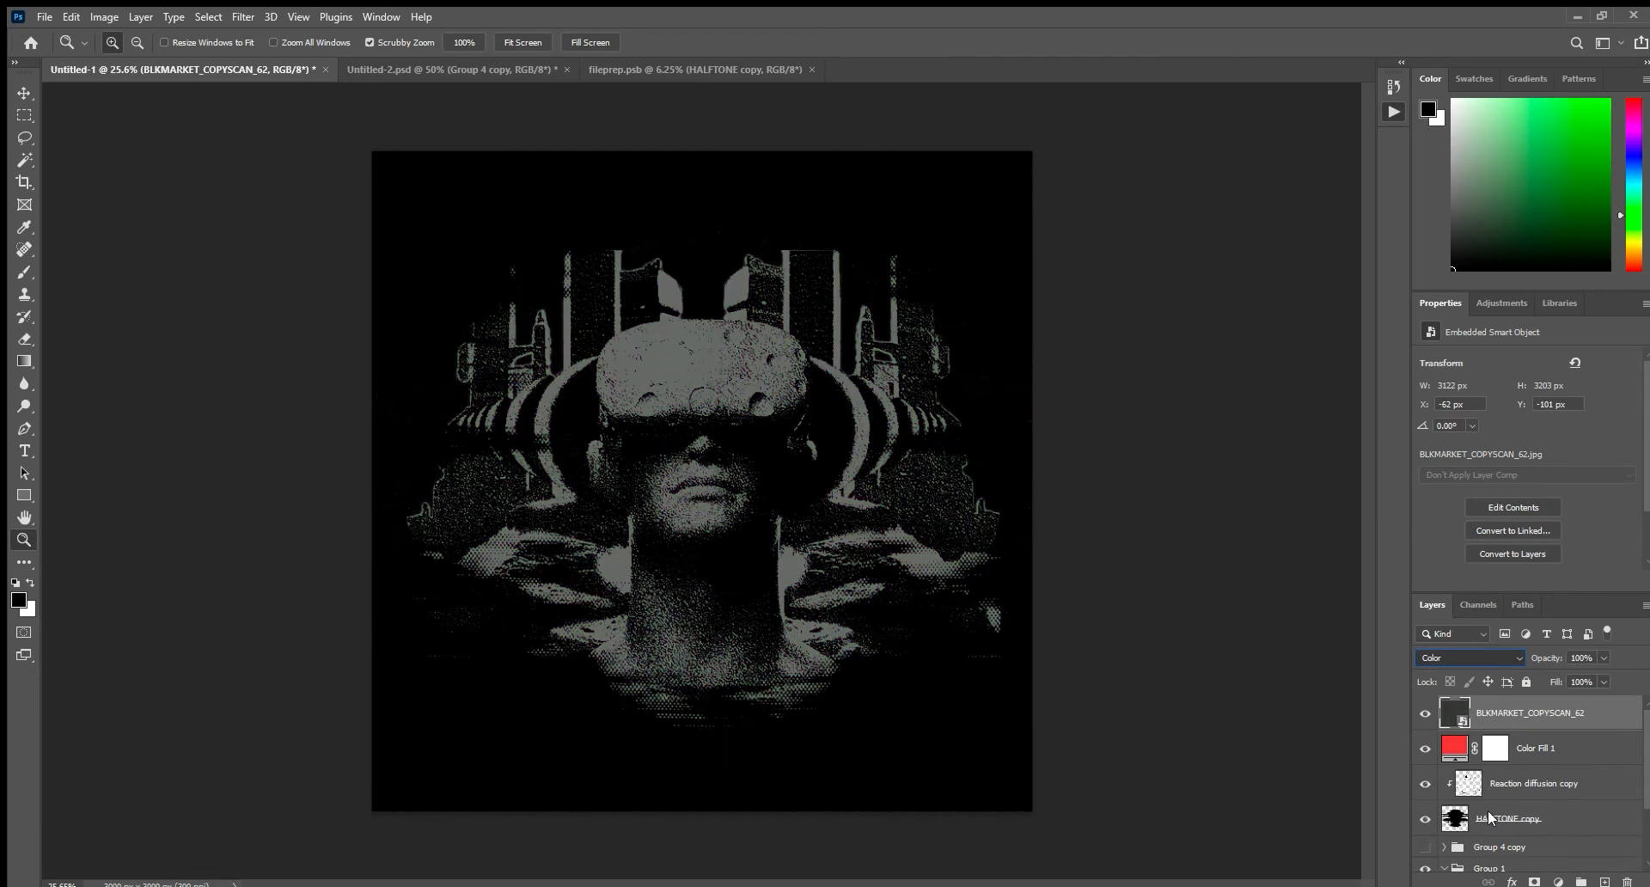
key(Up)
key(Up)
key(Up)
key(Up)
key(Up)
key(Up)
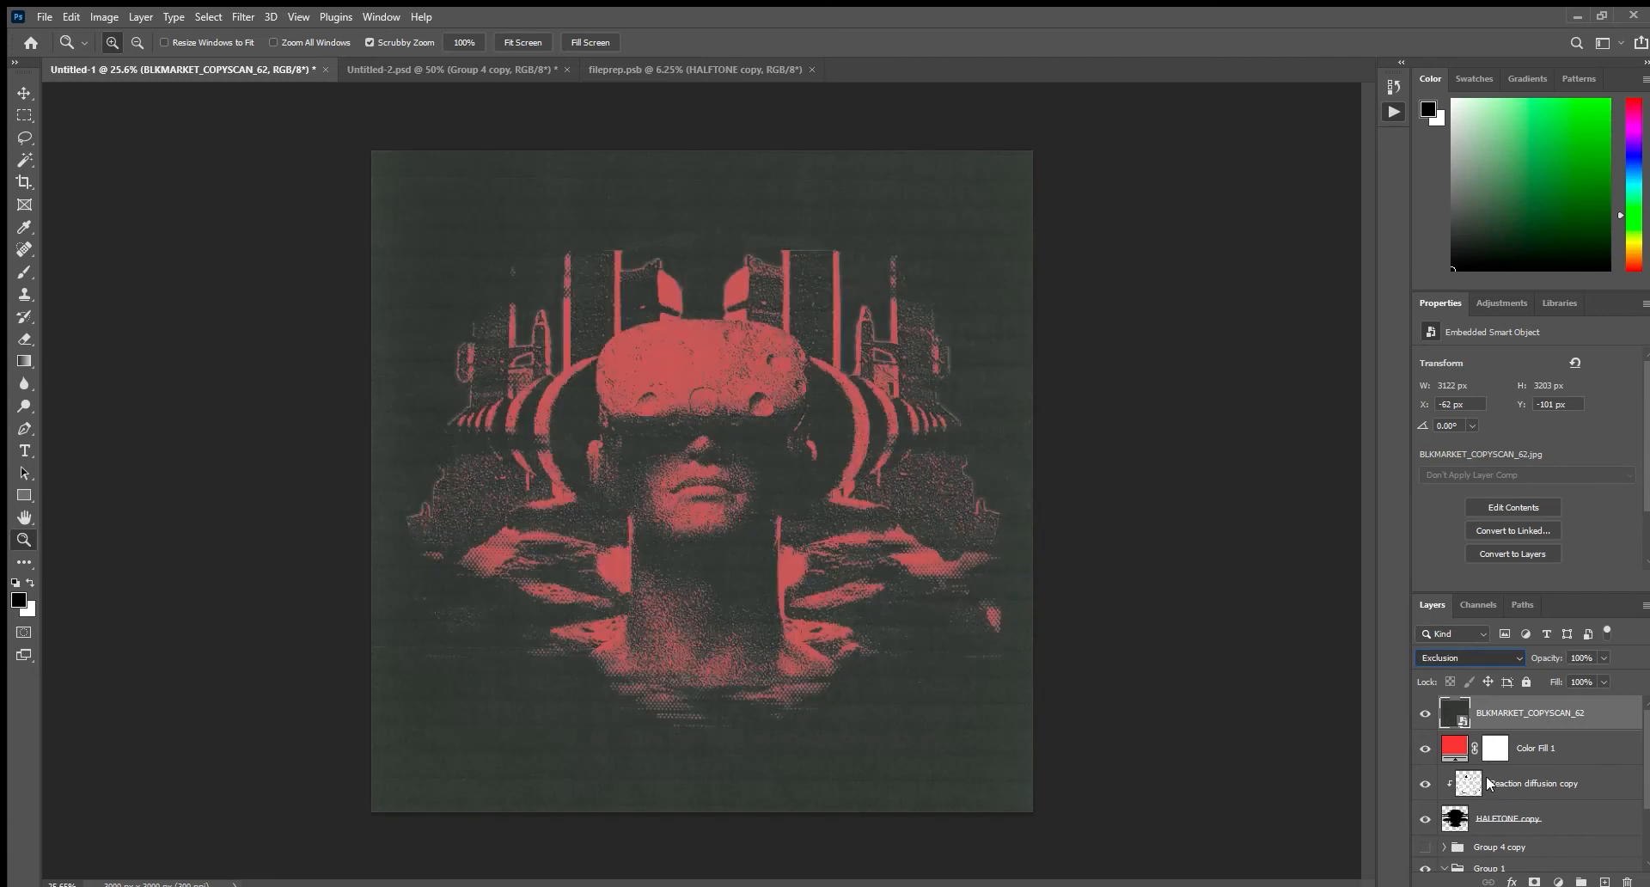
key(Up)
key(Up)
key(Up)
key(Up)
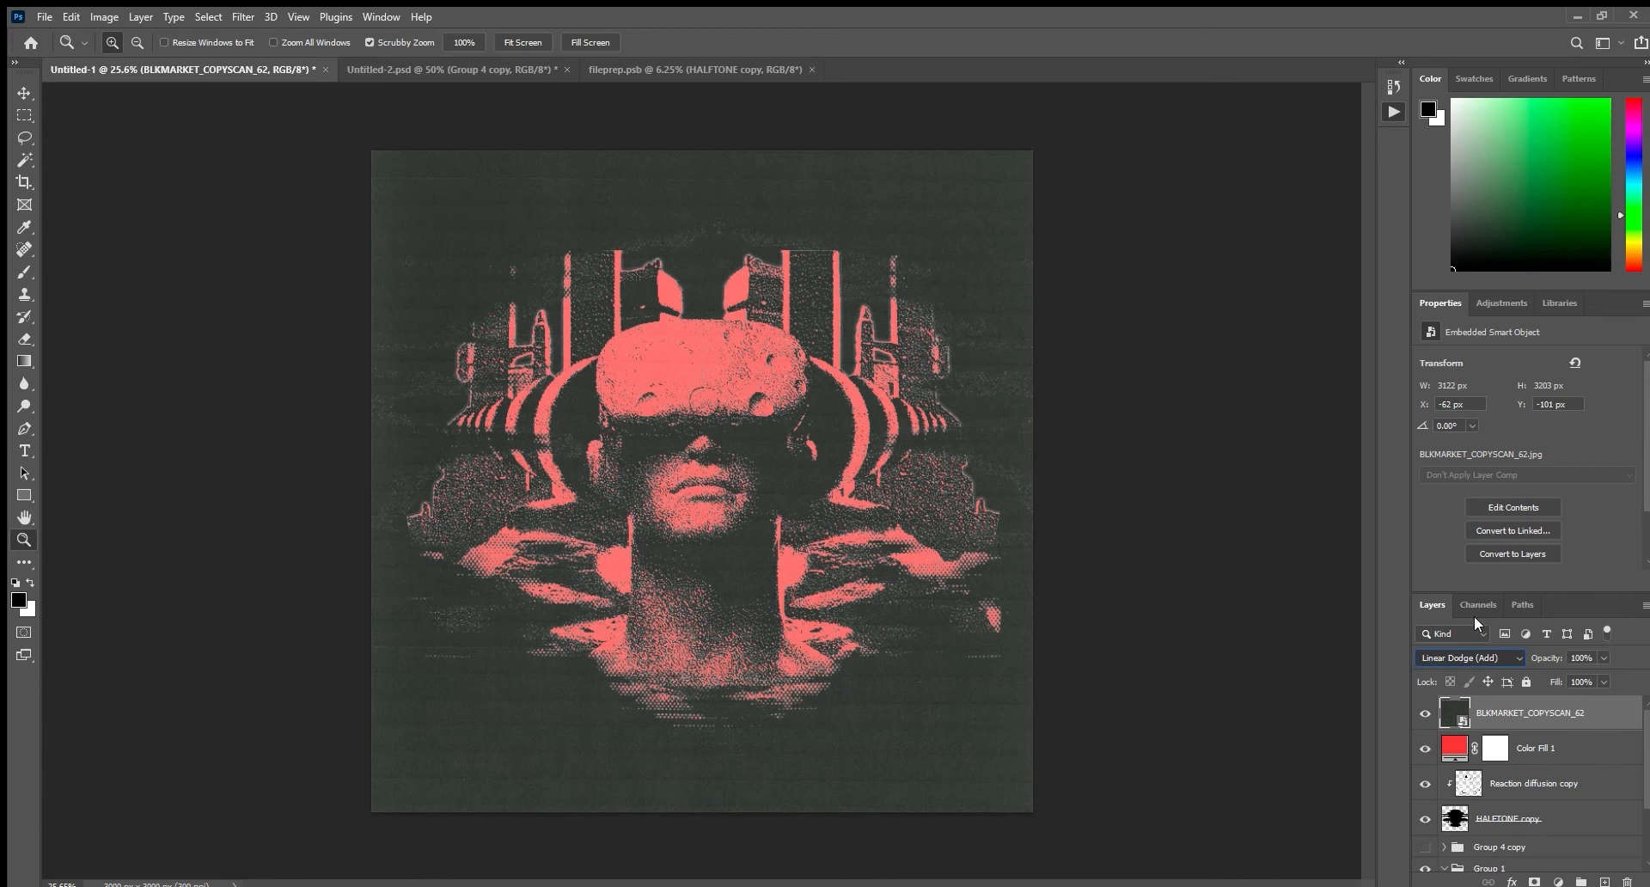
key(Up)
key(Up)
key(Up)
key(Up)
key(Up)
key(Up)
key(Up)
key(Up)
key(Up)
key(Up)
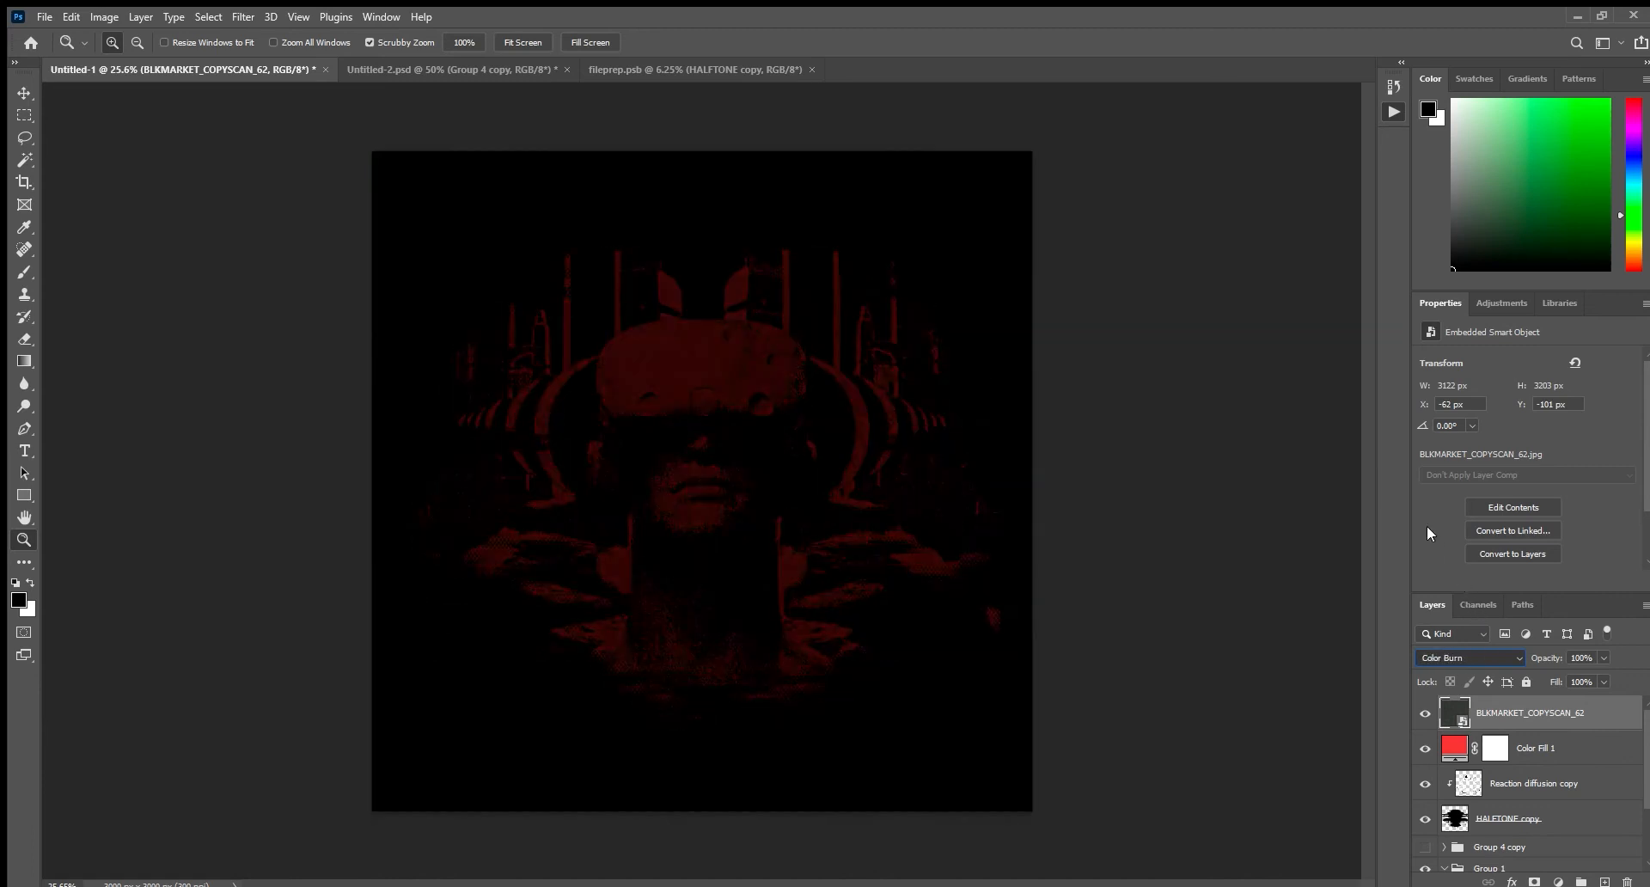
key(Down)
key(Down)
key(Down)
key(Down)
key(Down)
key(Down)
key(Down)
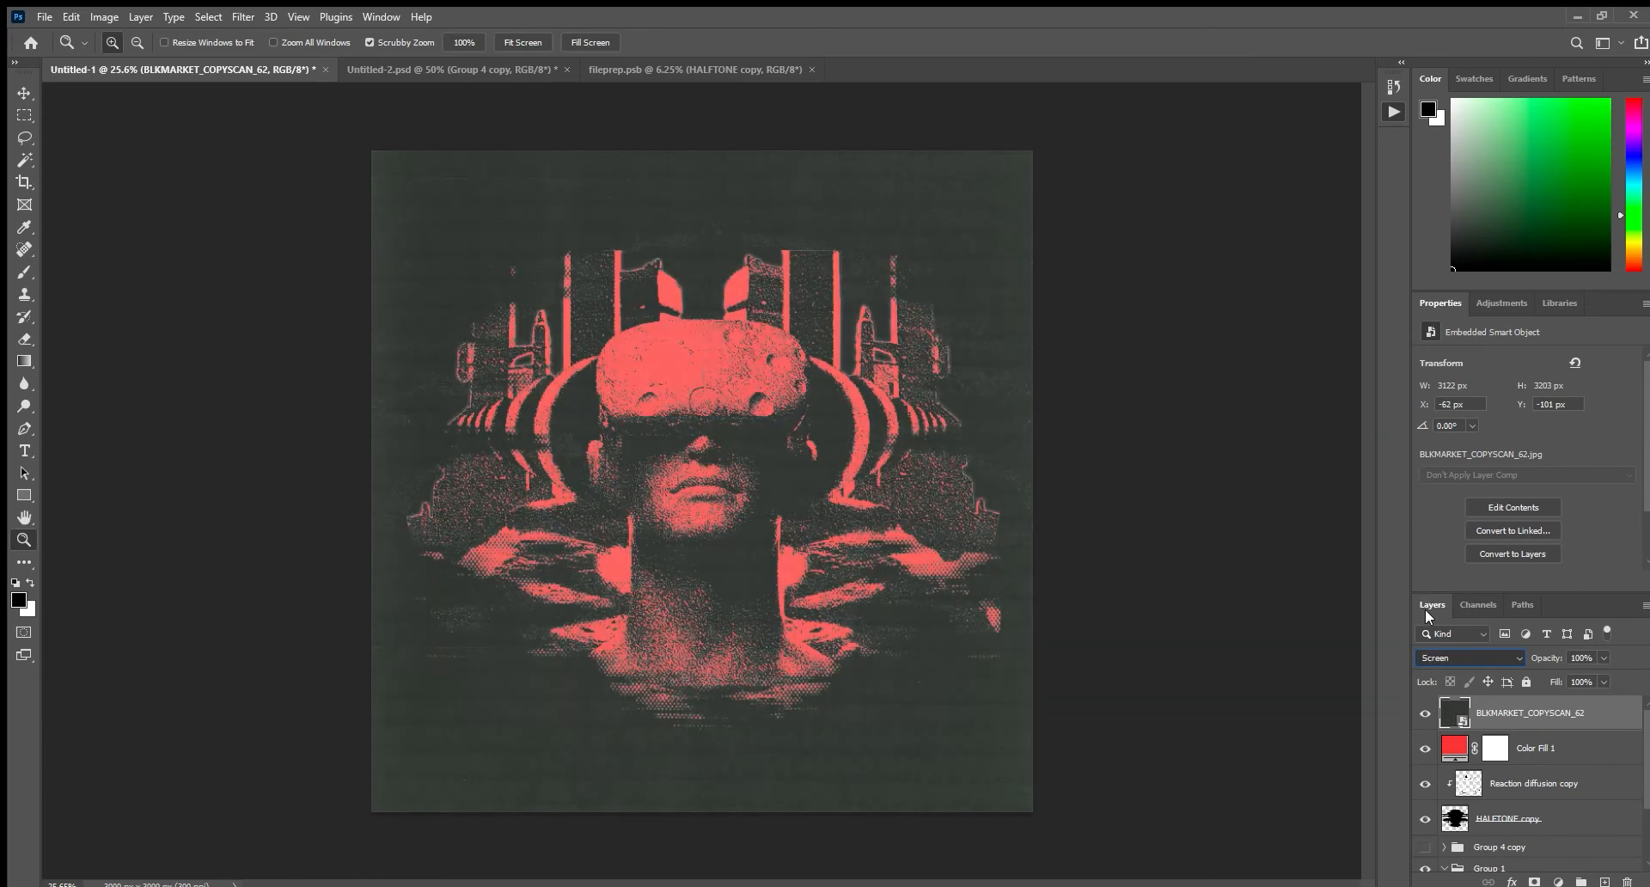
key(Down)
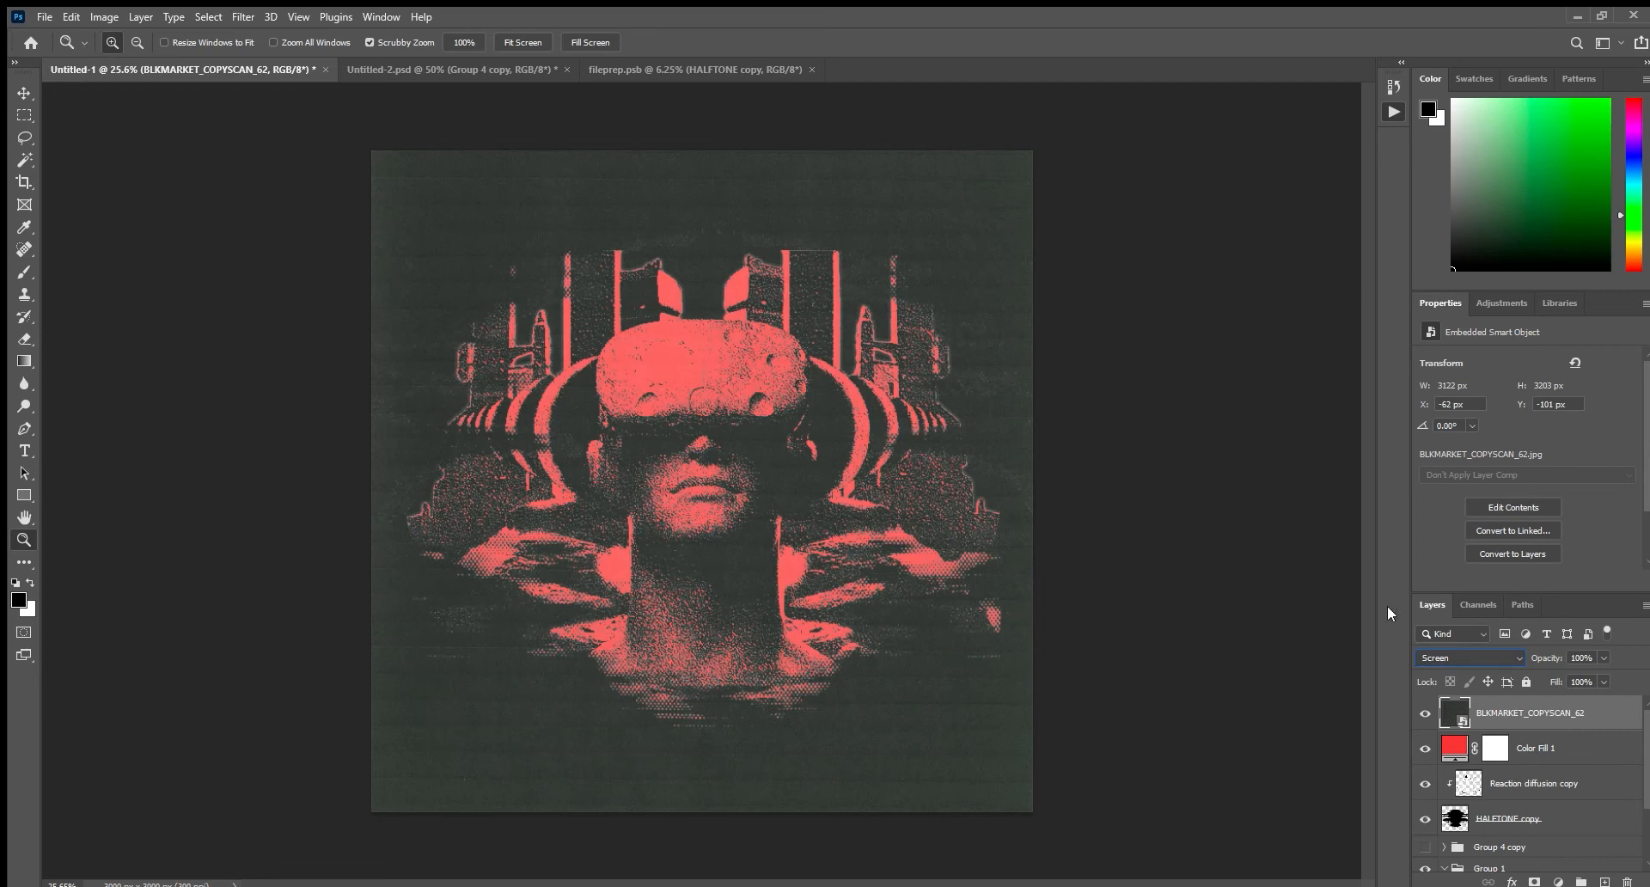
Desaturate the BLKMARKET_COPYSCAN_62 texture to neutral gray with a Hue/Saturation smart filter.
key(i)
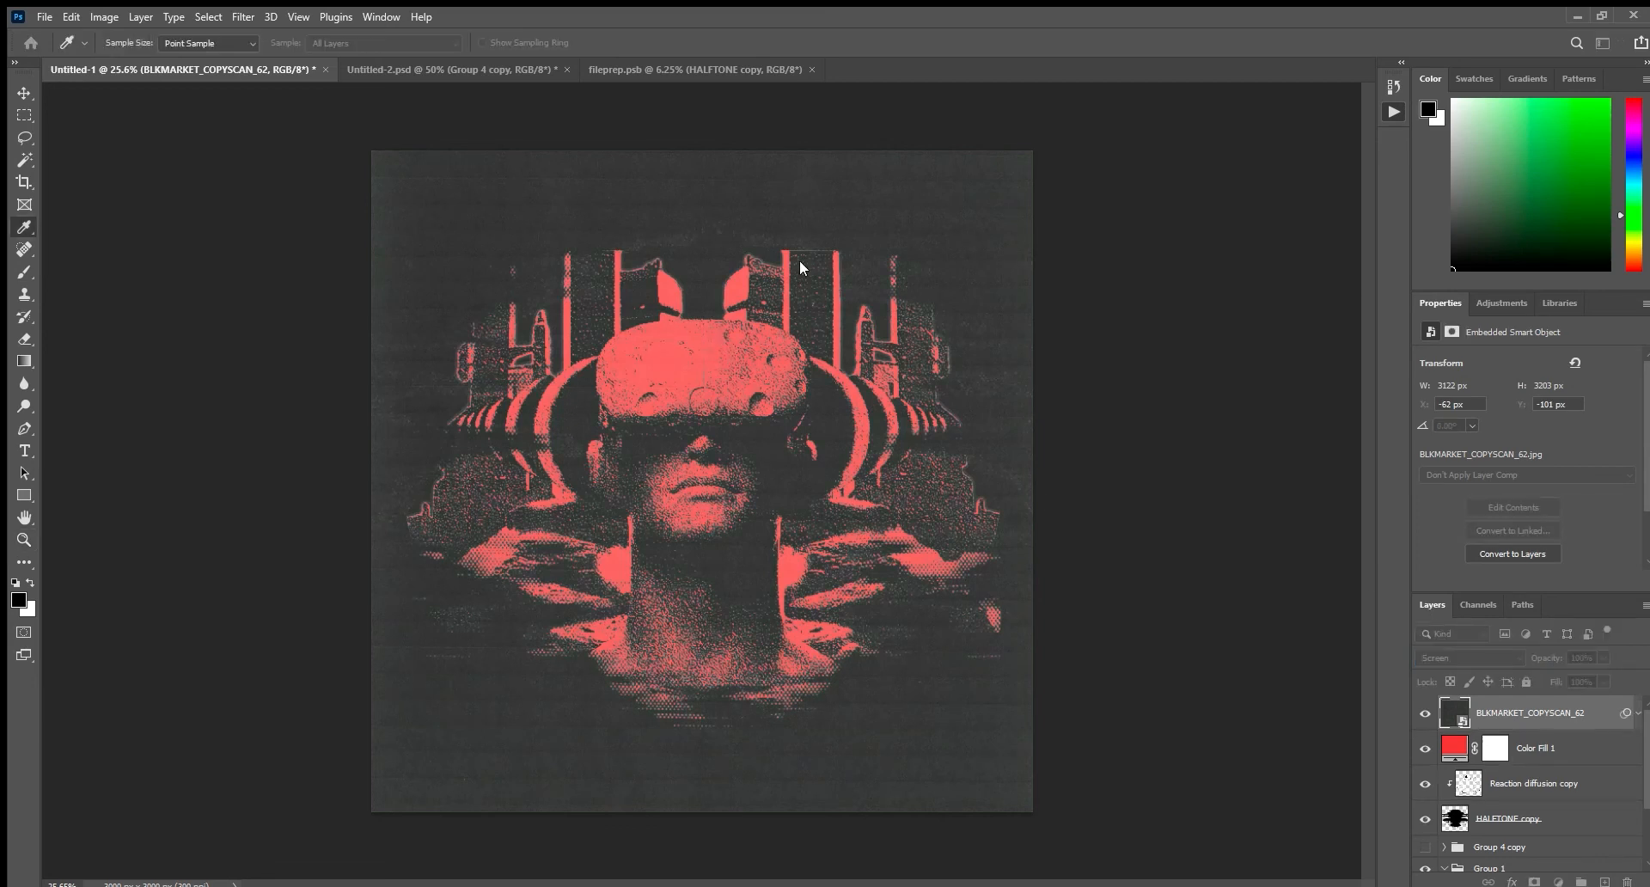
click(968, 204)
drag(825, 475, 852, 497)
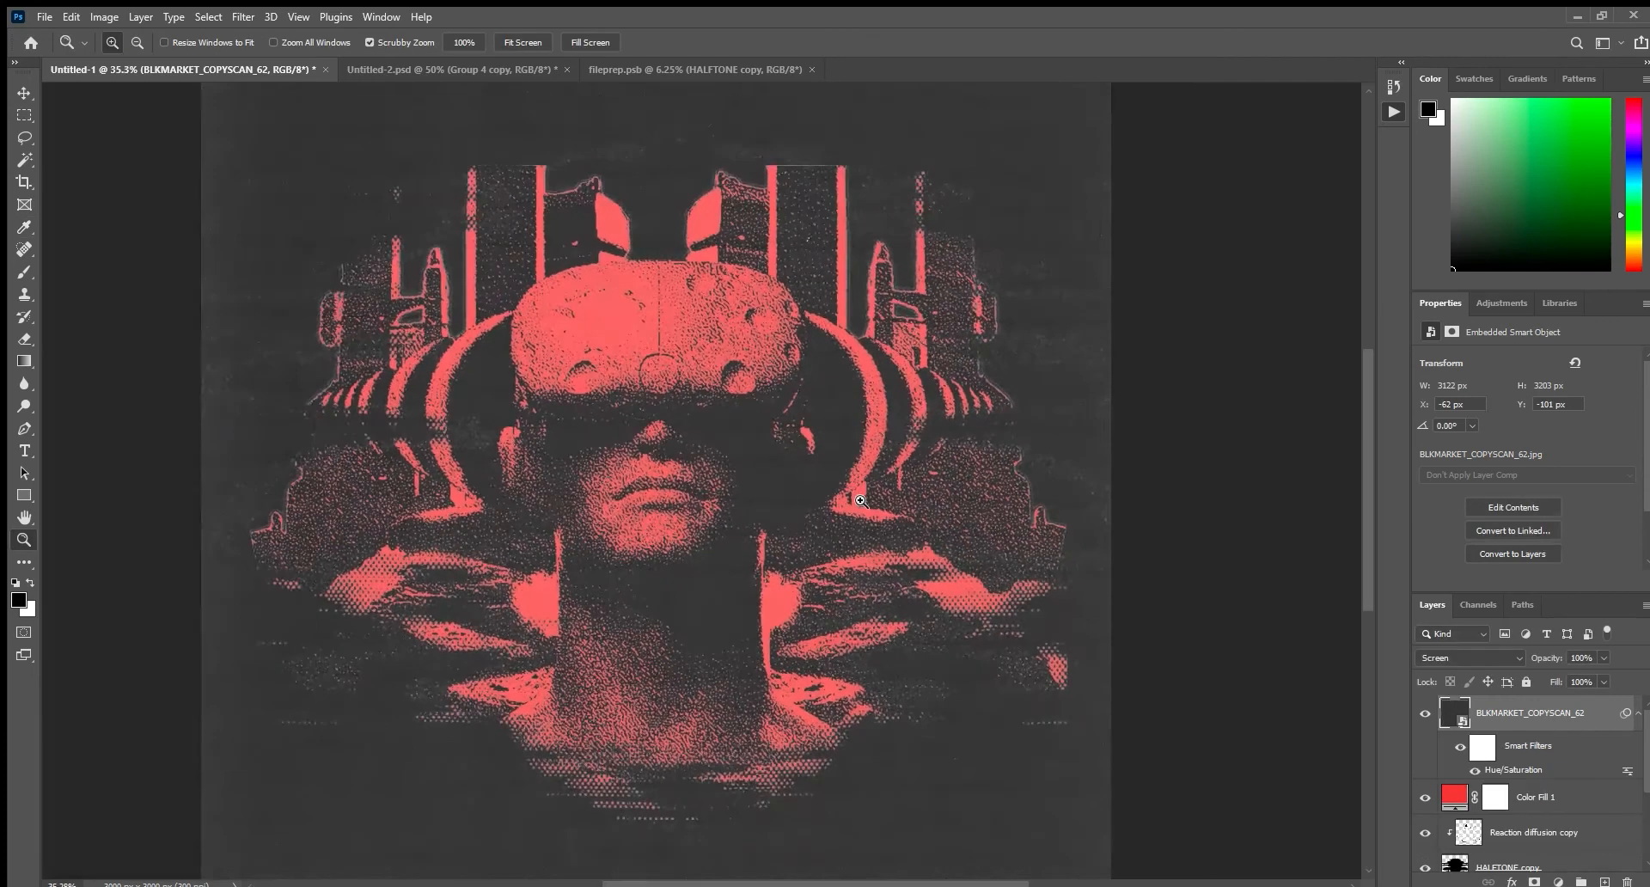
Apply a Levels smart filter to the BLKMARKET_COPYSCAN_62 texture that darkens its gray to near black.
key(ctrl+l)
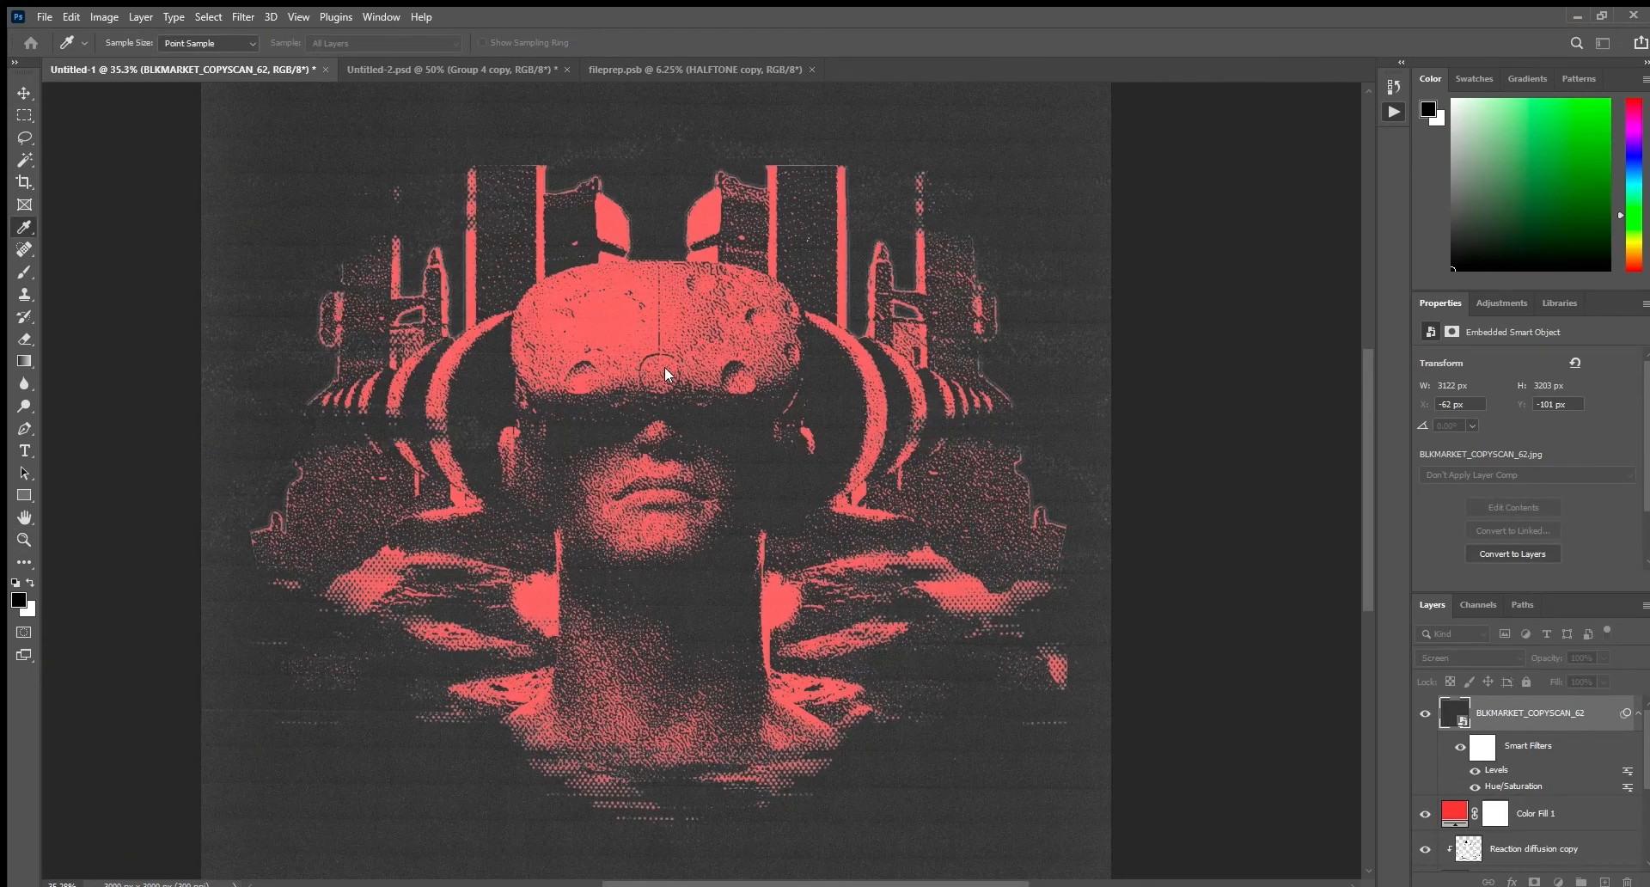
mouse_move(667, 369)
mouse_down()
mouse_move(709, 370)
mouse_move(689, 372)
mouse_up()
key(Return)
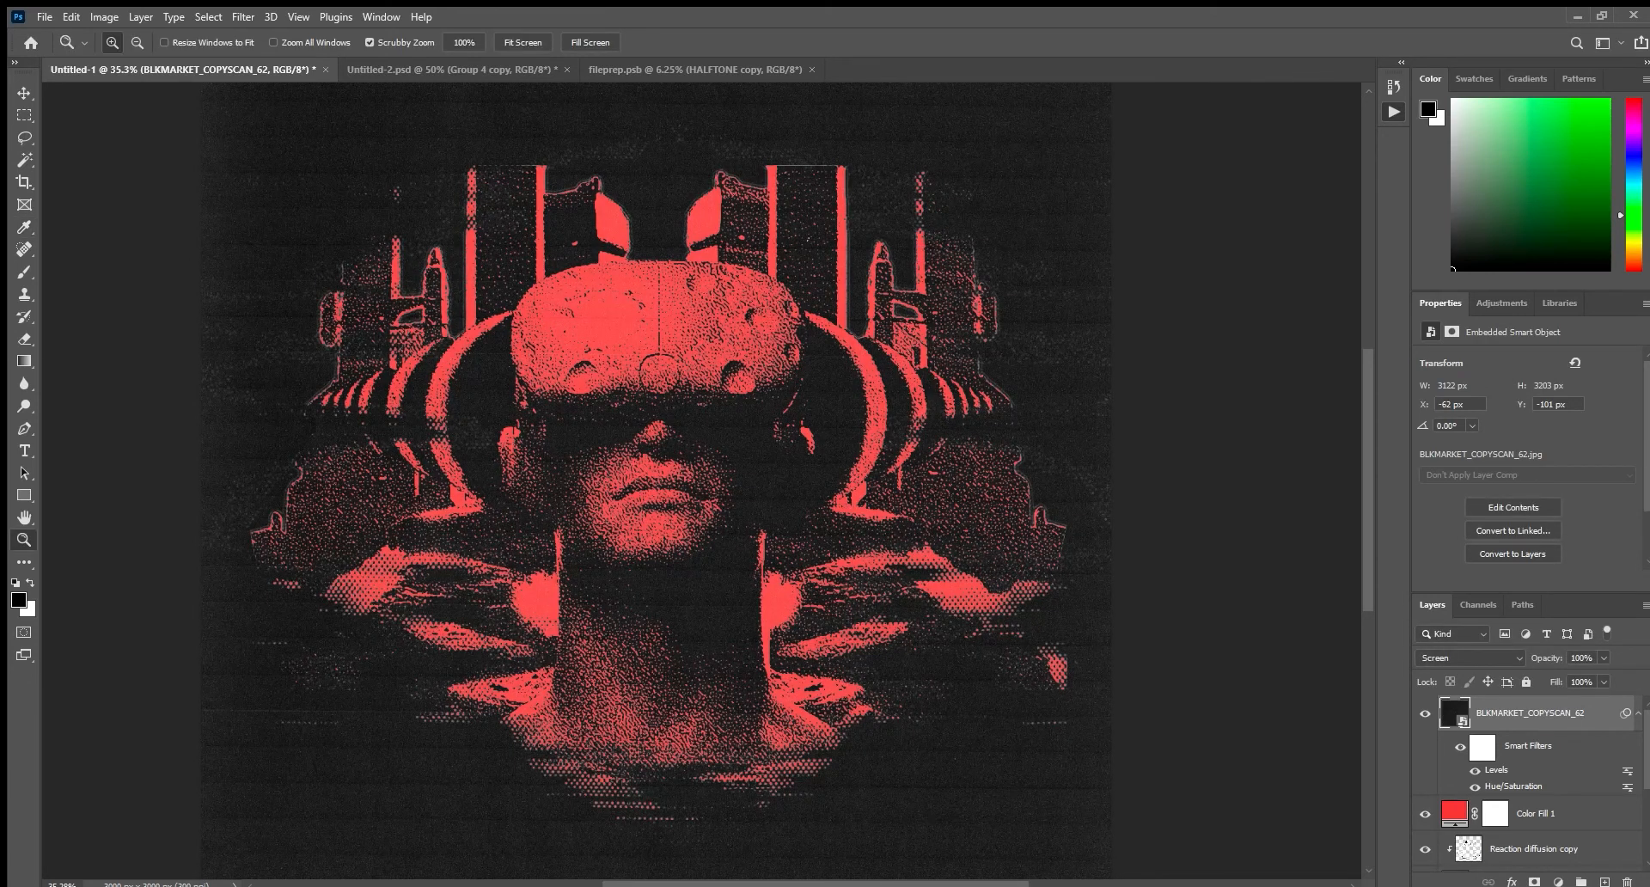
Try the Linear Dodge (Add) blend mode on the BLKMARKET_COPYSCAN_62 texture layer and return it to Screen.
mouse_move(799, 504)
mouse_down()
mouse_move(766, 491)
mouse_move(814, 509)
mouse_up()
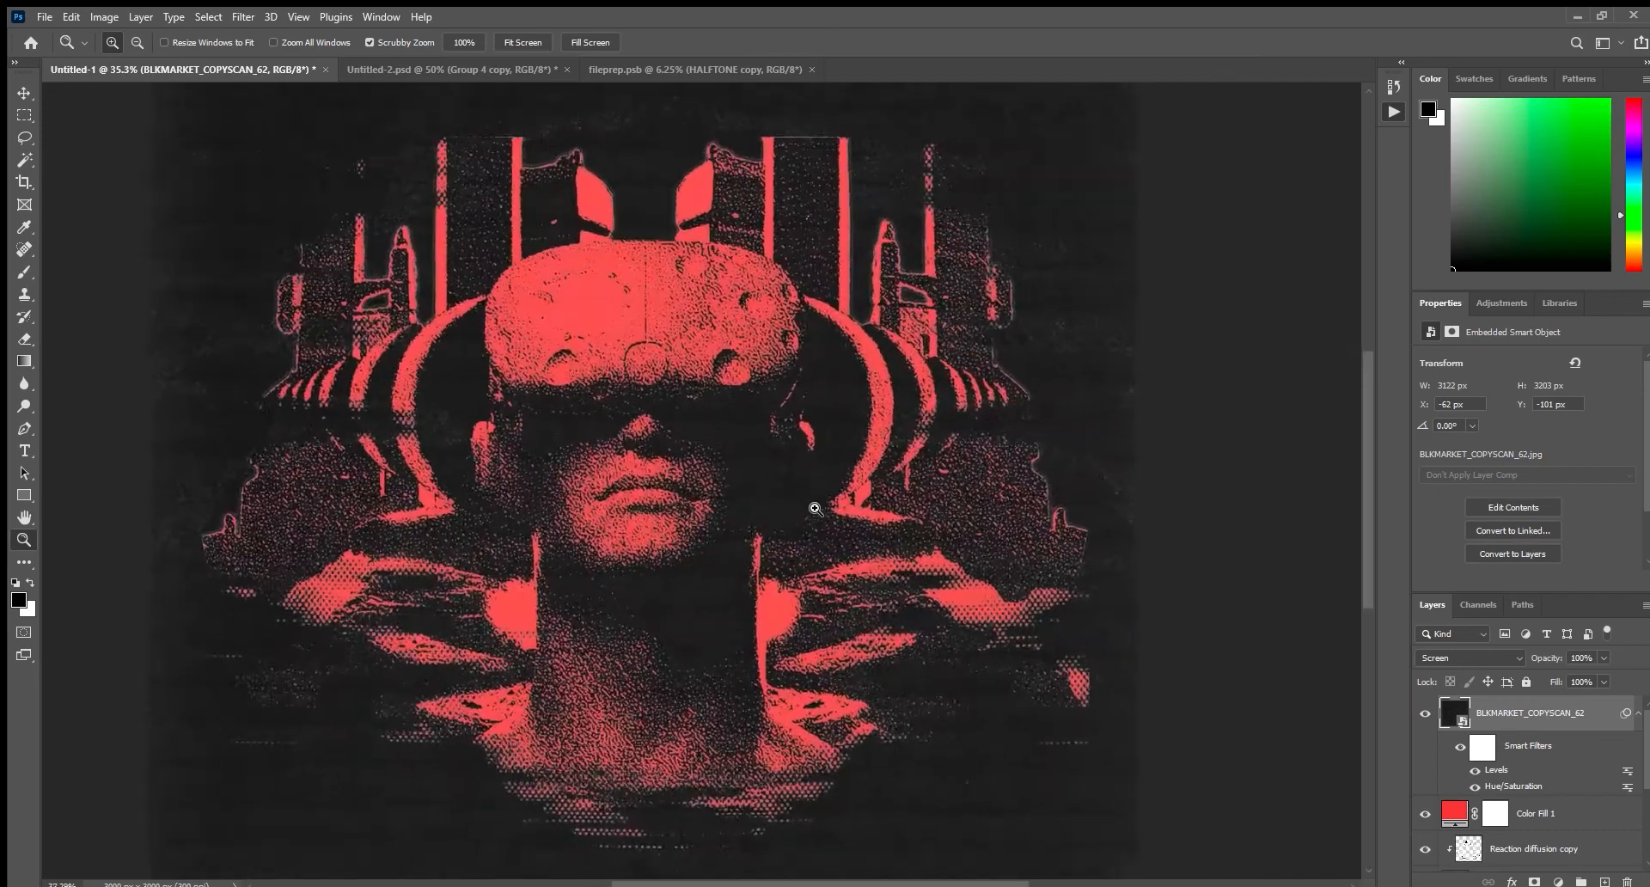
drag(601, 239, 808, 441)
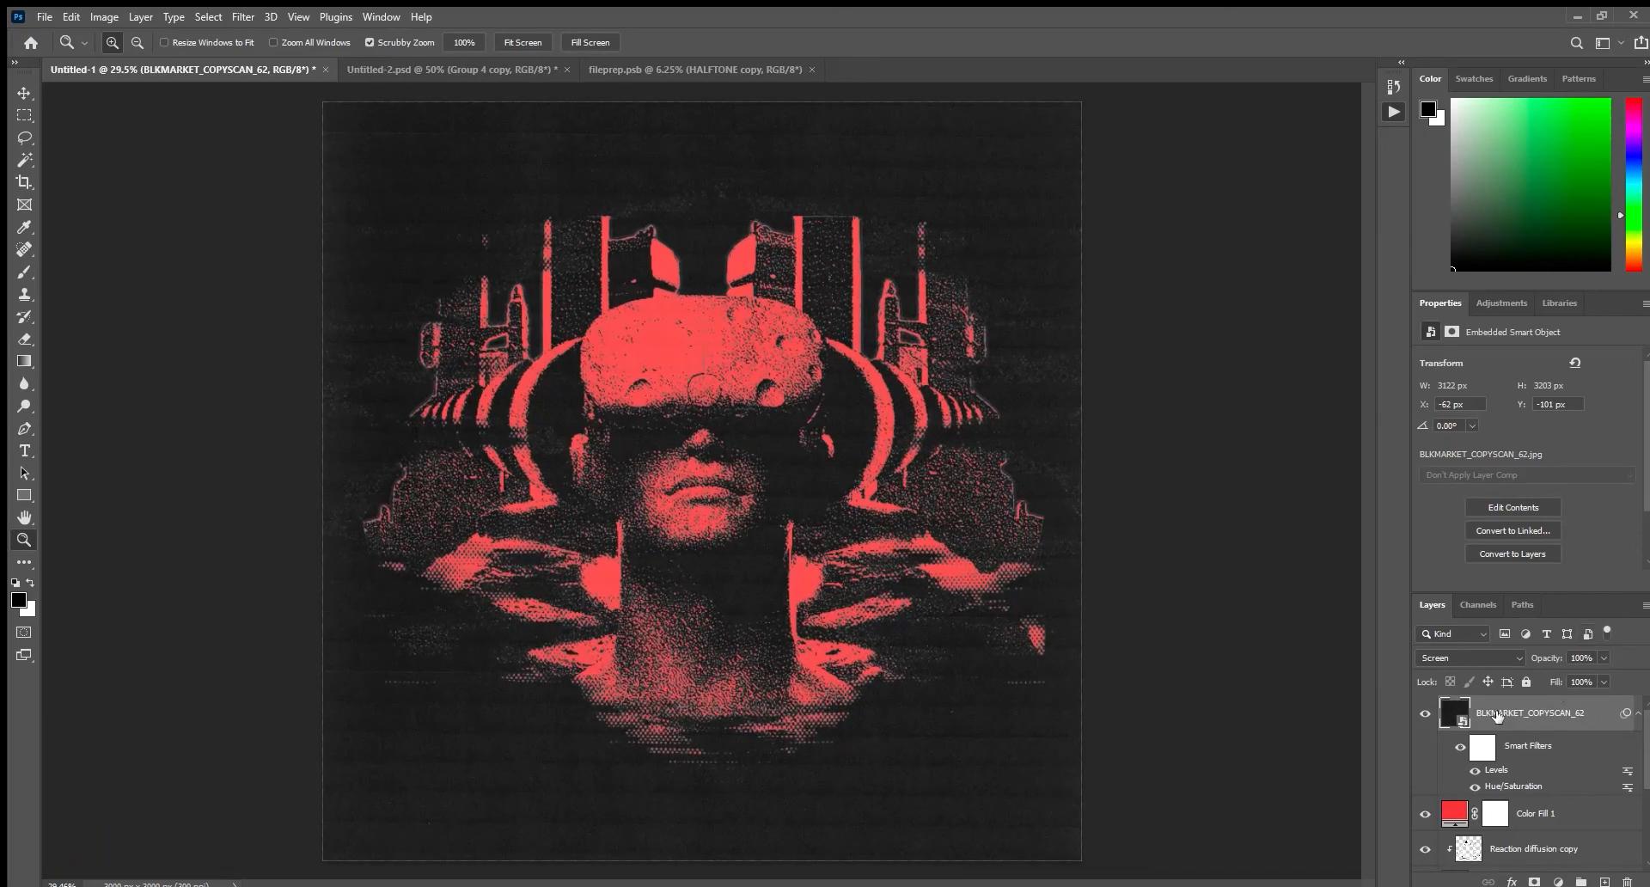
click(1499, 655)
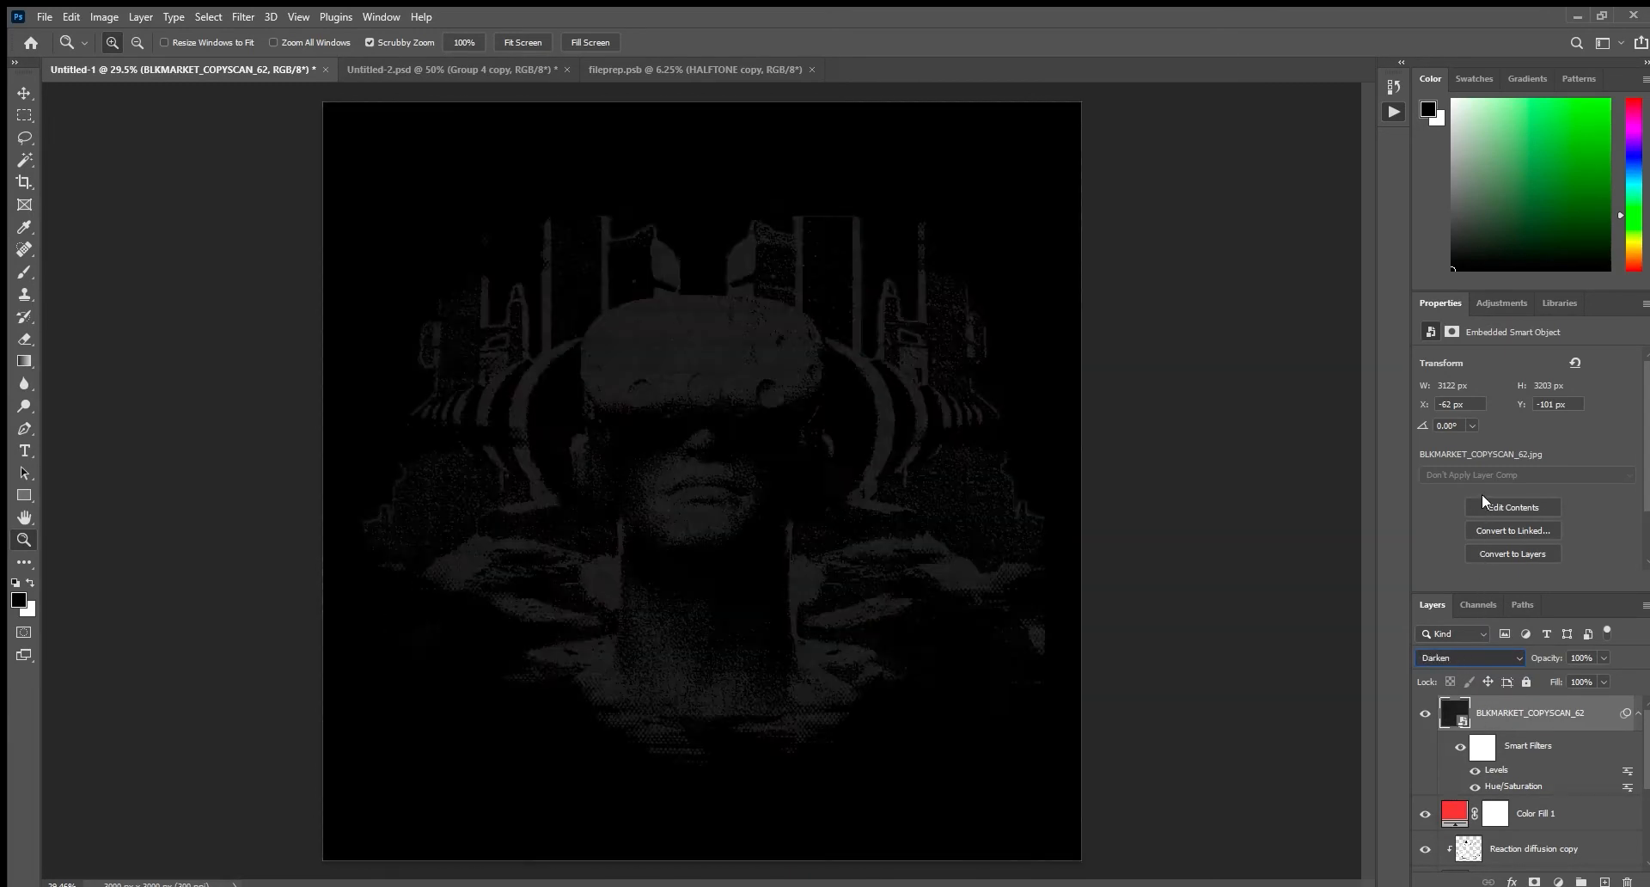
click(1303, 492)
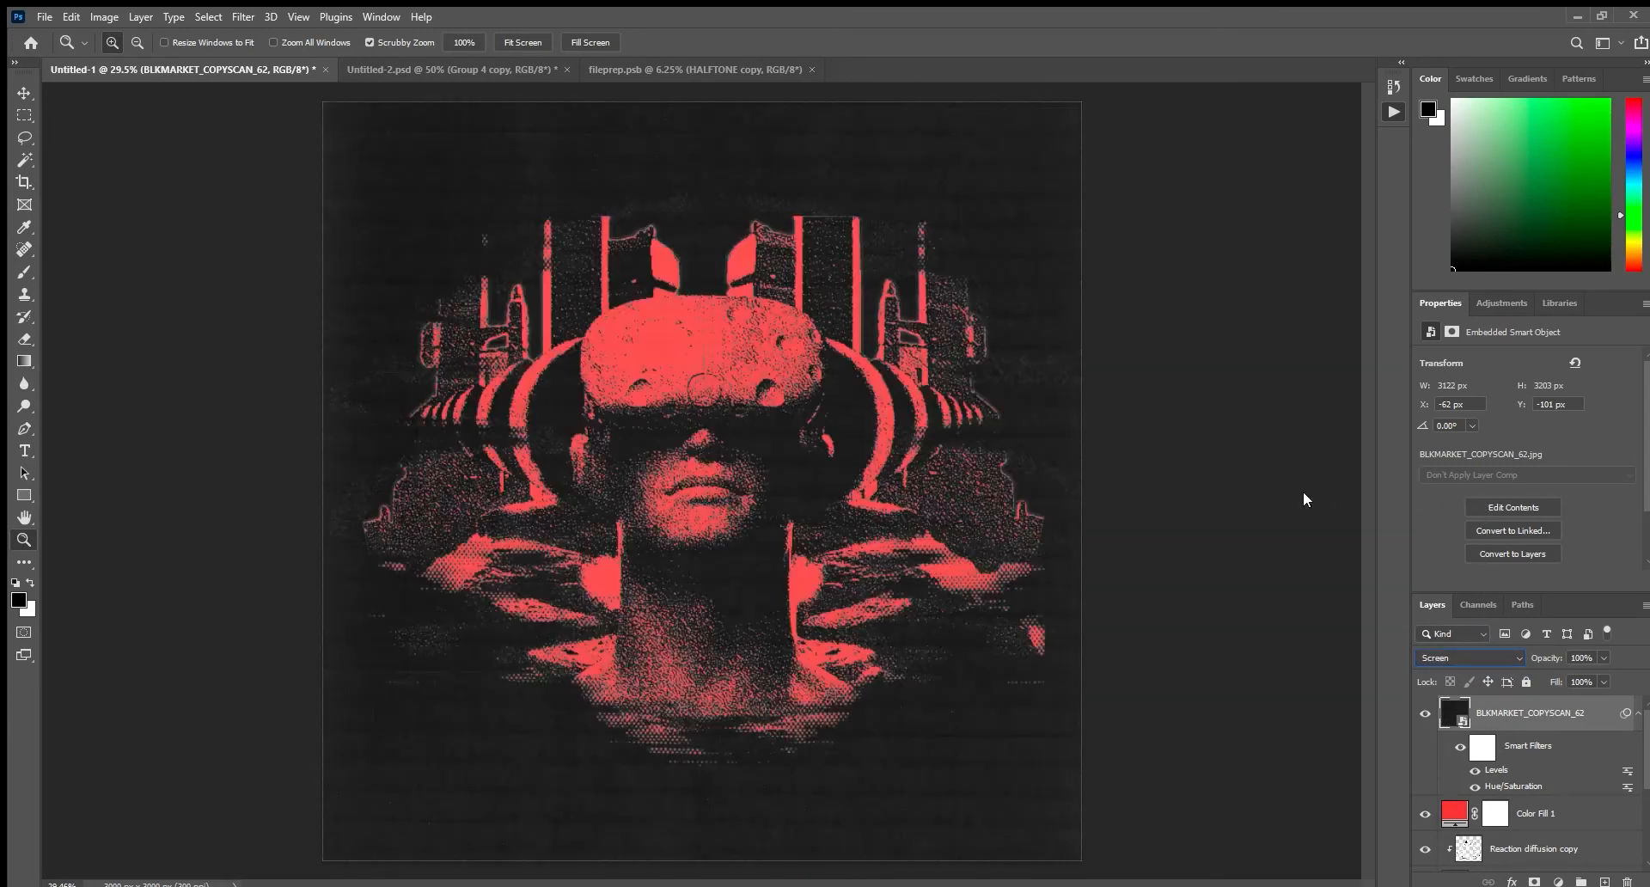
Move the red Color Fill 1 layer above the BLKMARKET_COPYSCAN_62 texture at the top of the layer stack.
click(1544, 813)
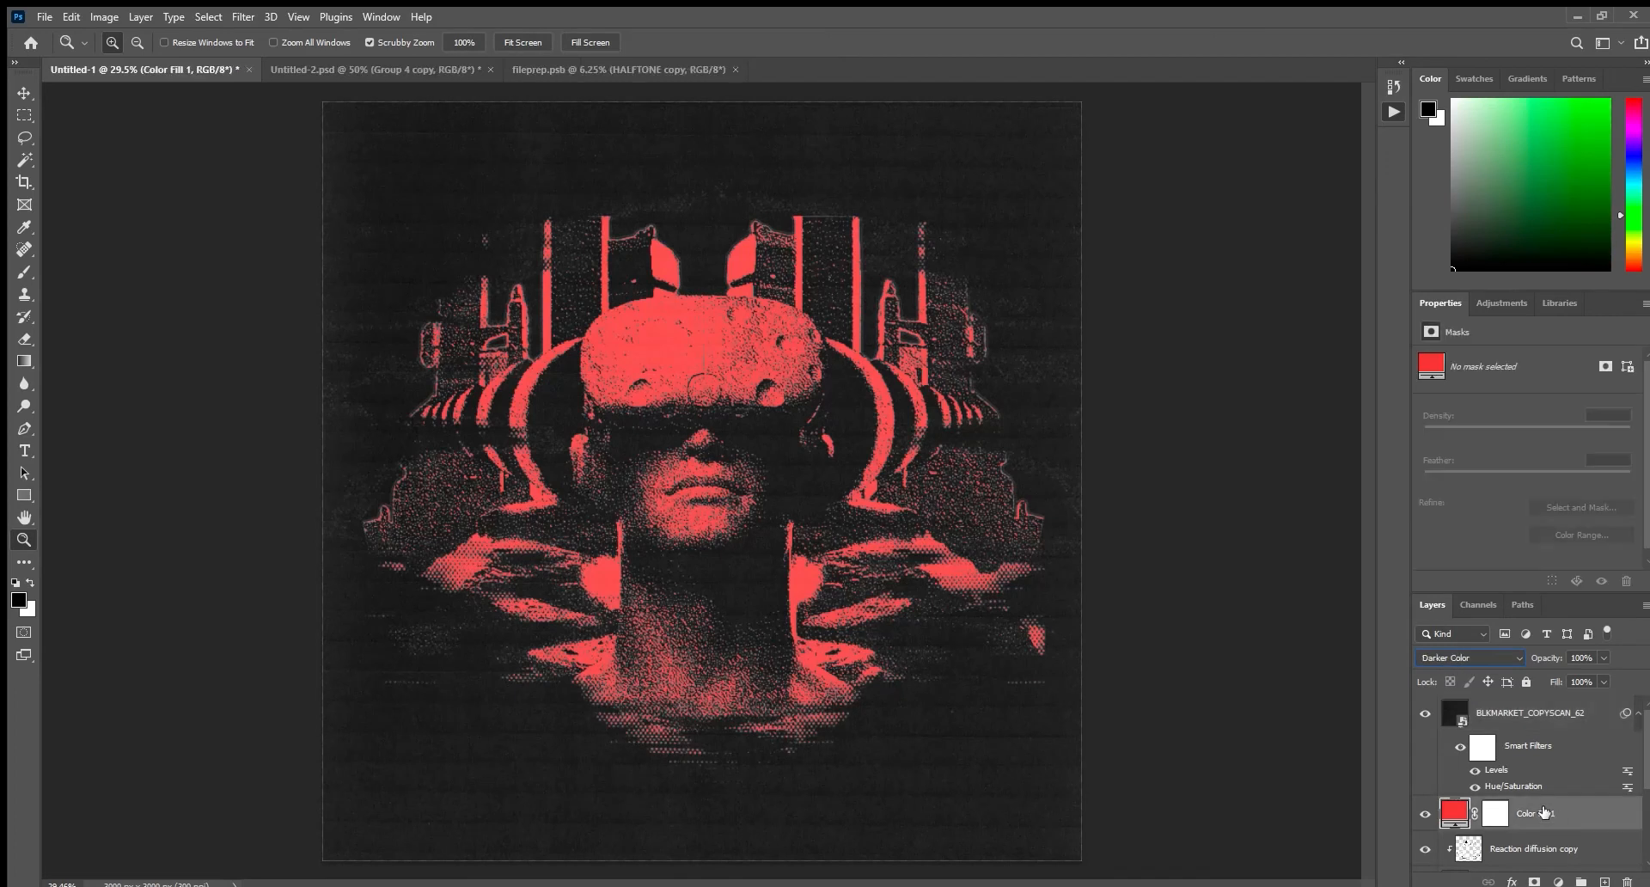
key(ctrl+shift+bracketleft)
key(ctrl+shift+bracketright)
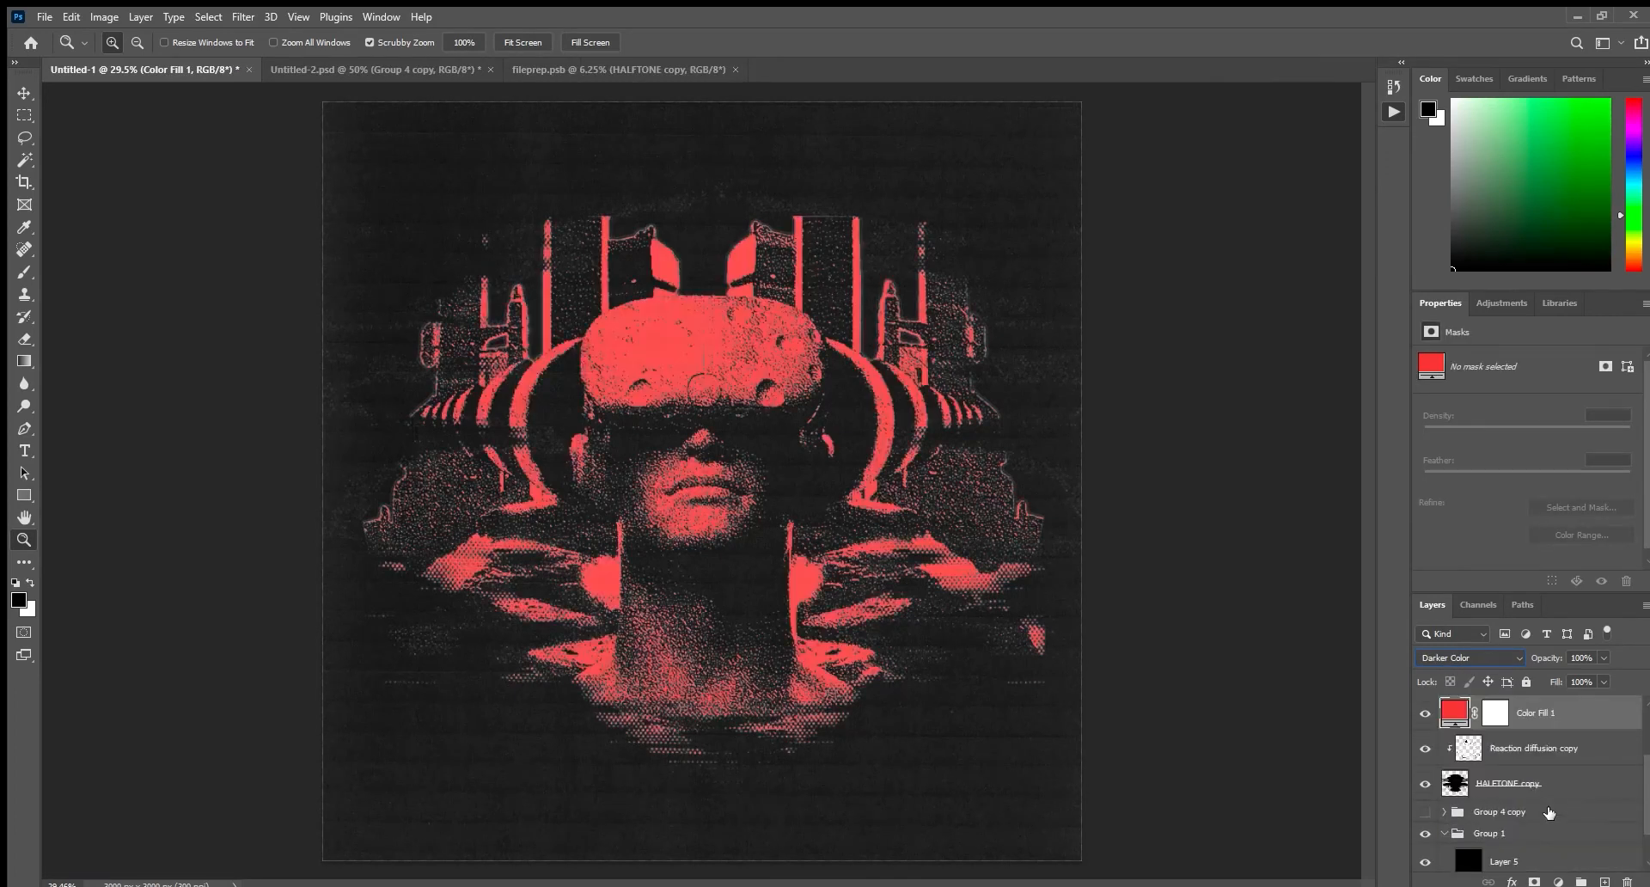
scroll(1527, 726, up, 3)
key(ctrl+shift+bracketright)
click(1504, 733)
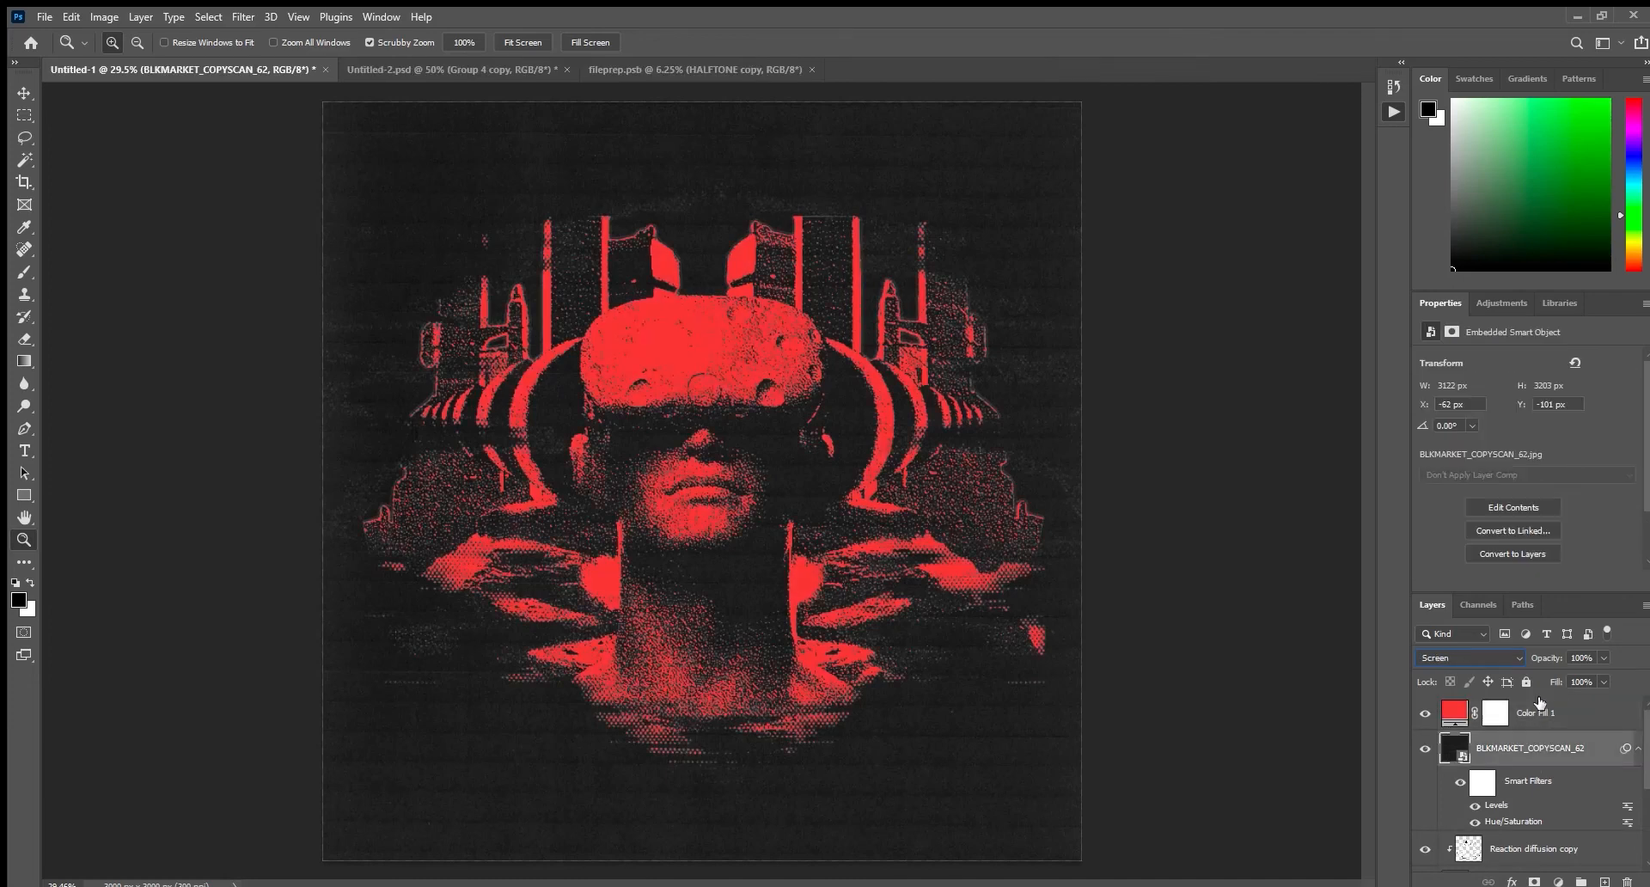
click(1557, 715)
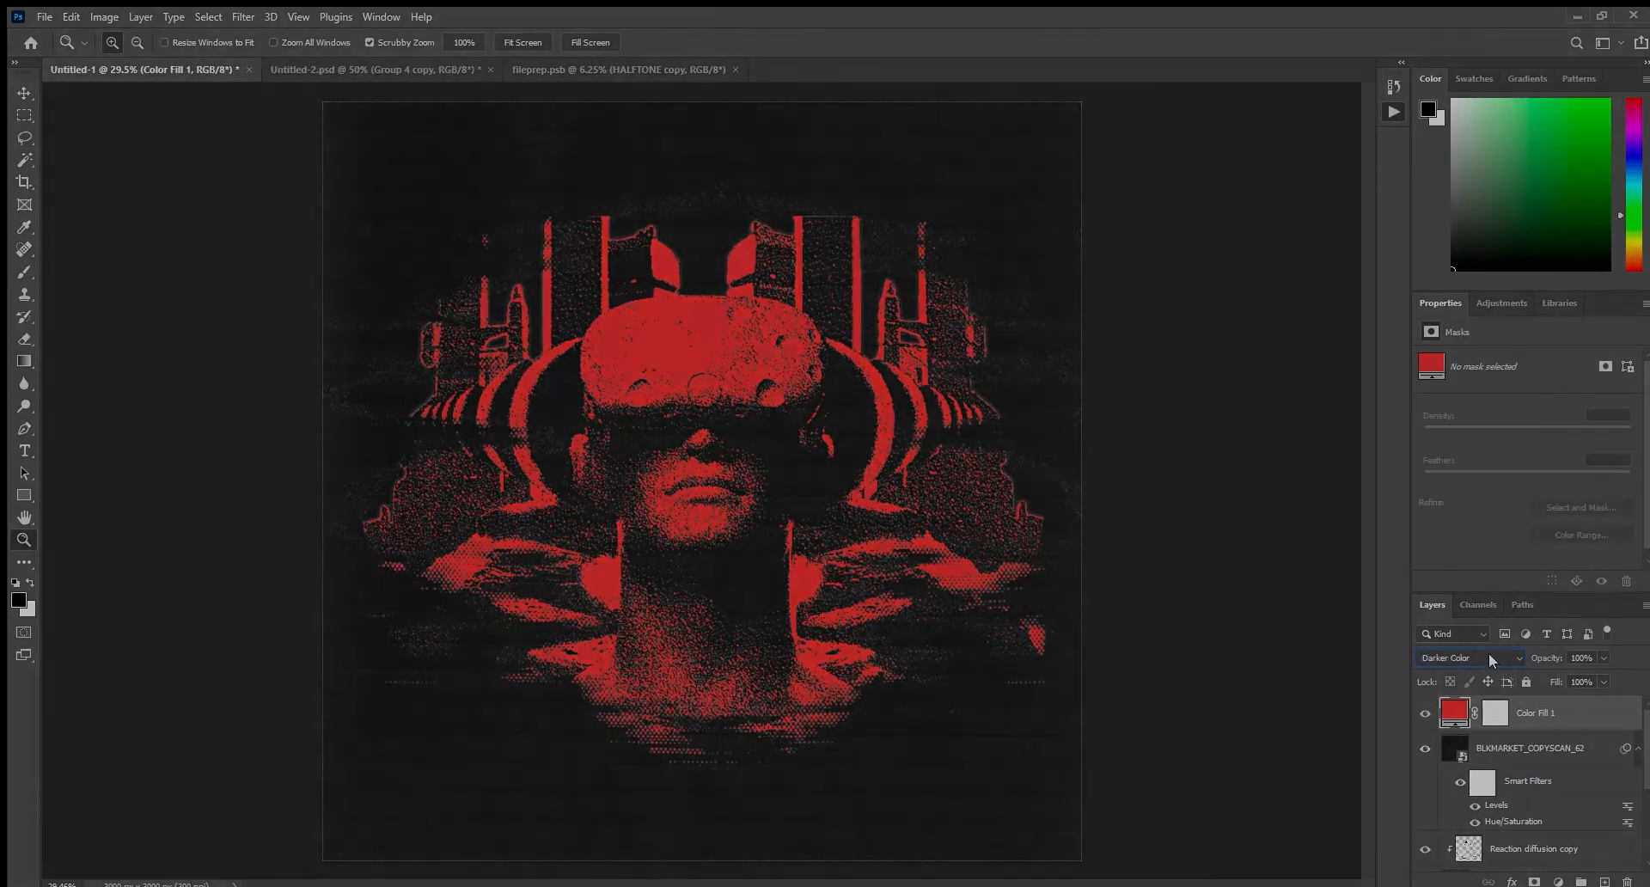